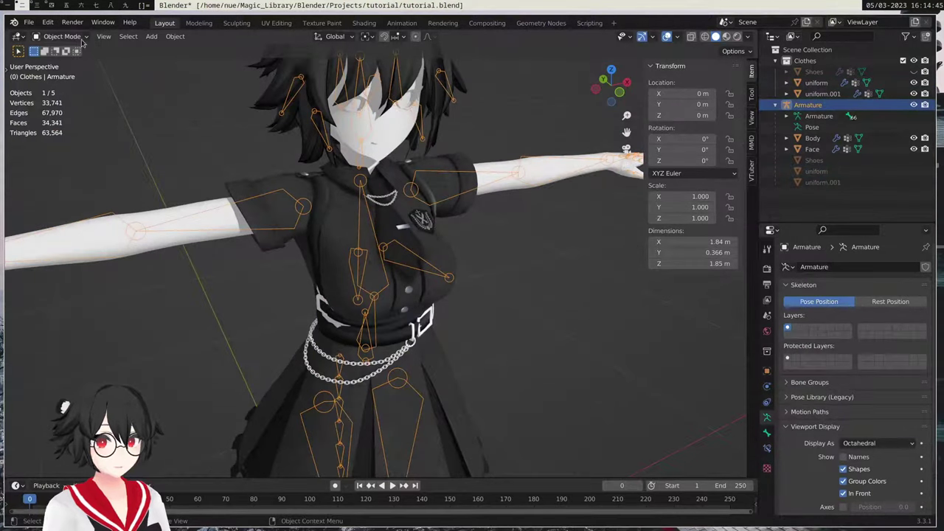
- Put the armature in Pose Mode, rotate the Right boob bone about the global Z axis and examine the uniform for clipping
left_click(81, 39)
left_click(63, 75)
left_click(360, 302)
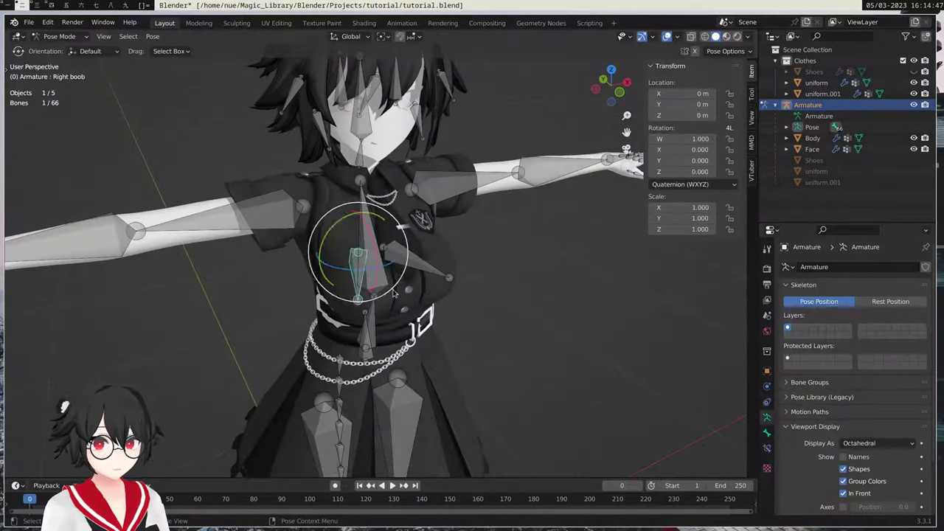
key("r")
key("z")
left_click(383, 279)
middle_click_drag(384, 279, 452, 294)
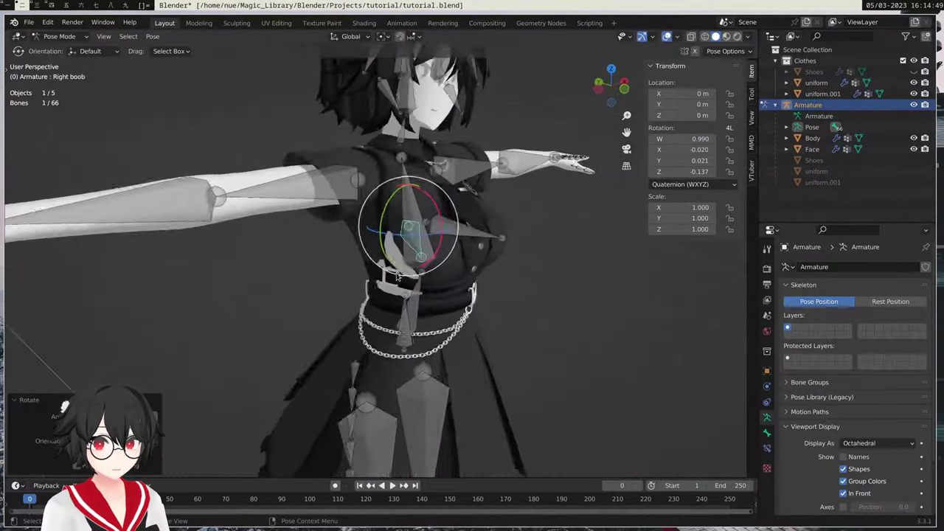
scroll(452, 293, "up", 4)
middle_click_drag(421, 249, 595, 221)
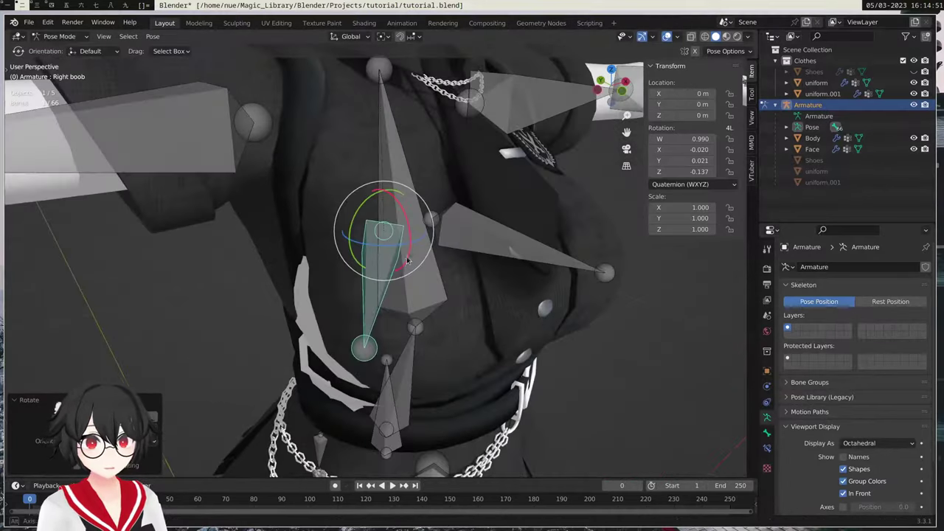
- Clear the Right boob bone's rotation and return the armature to Object Mode
key("alt+r")
scroll(476, 267, "down", 5)
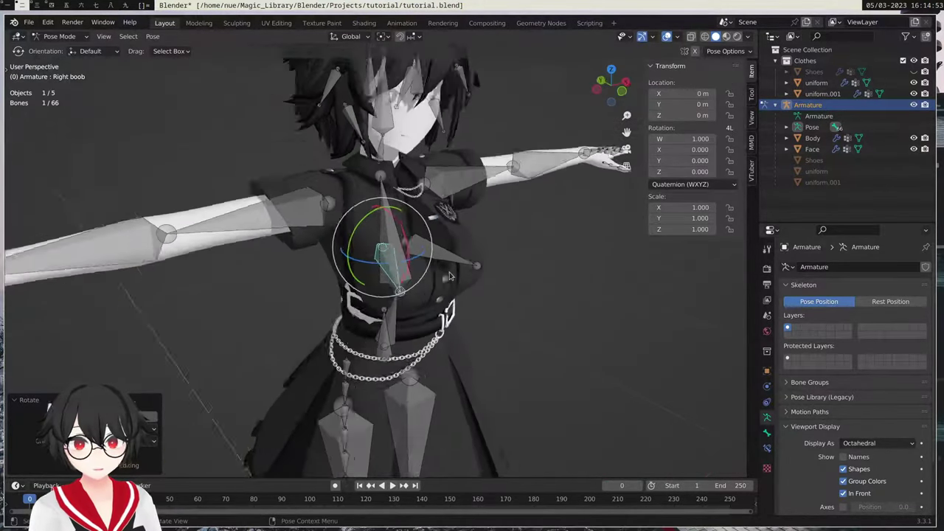
left_click(65, 37)
left_click(66, 51)
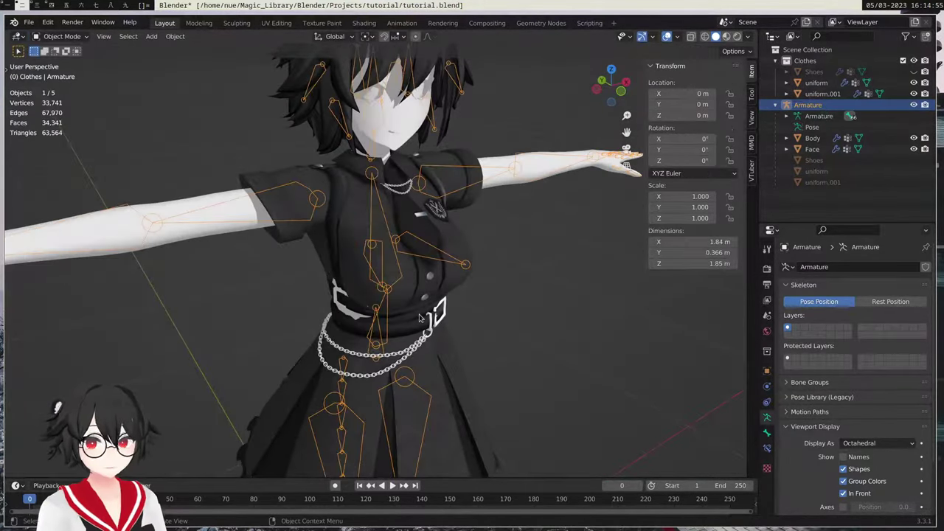
- Select the uniform mesh and open it in Edit Mode
left_click(427, 296)
scroll(387, 253, "up", 5)
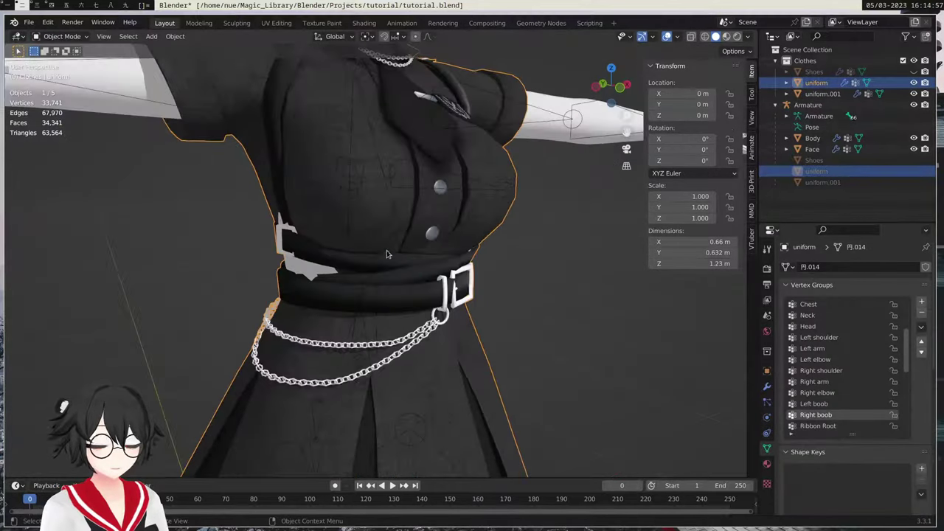
middle_click_drag(343, 280, 431, 244)
middle_click_drag(501, 280, 460, 300)
left_click(75, 38)
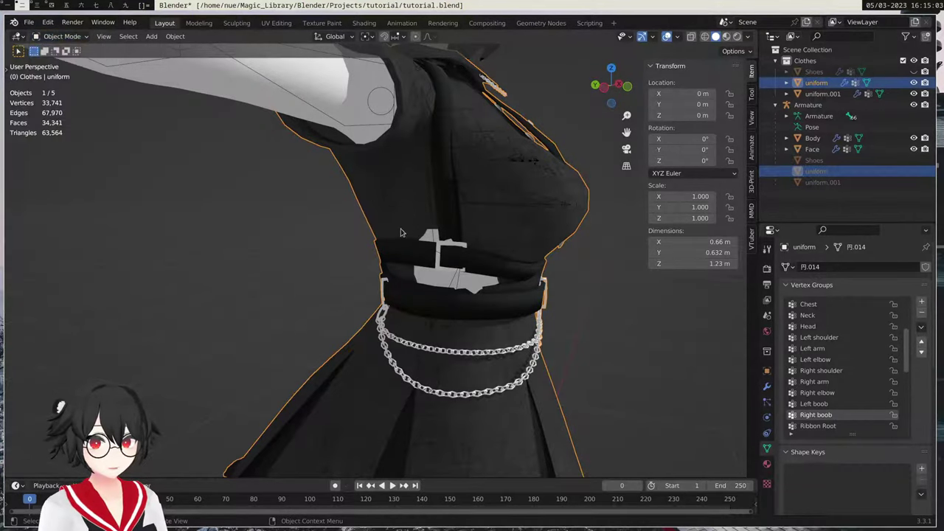
key("Tab")
mouse_move(506, 283)
middle_mouse_down()
mouse_move(574, 287)
mouse_move(495, 288)
middle_mouse_up()
middle_click_drag(495, 287, 315, 218, "shift")
scroll(394, 327, "up", 4)
scroll(344, 276, "up", 5)
scroll(339, 275, "down", 3)
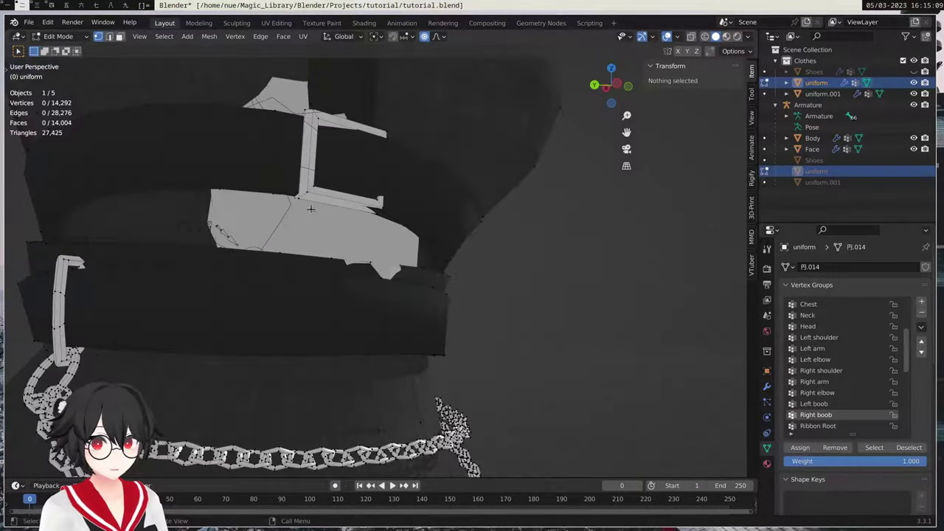
left_click(311, 208)
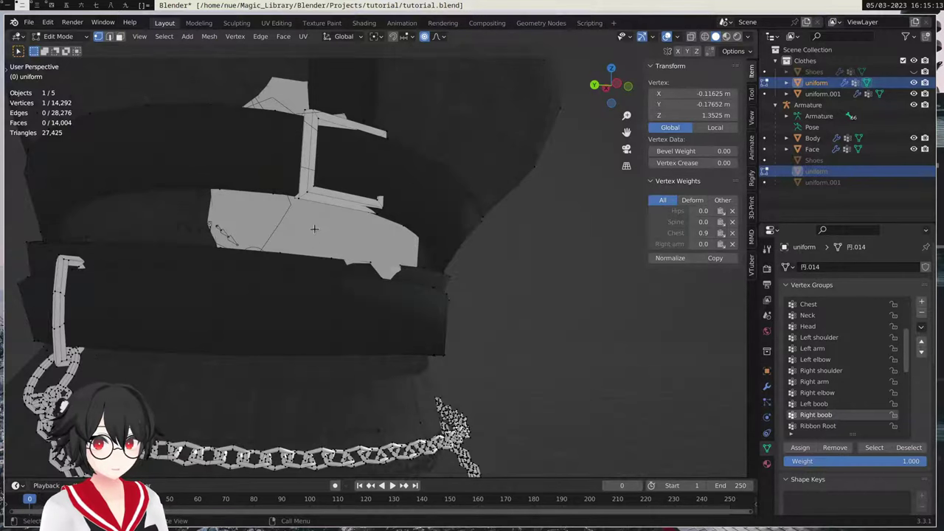
middle_click_drag(315, 229, 323, 164)
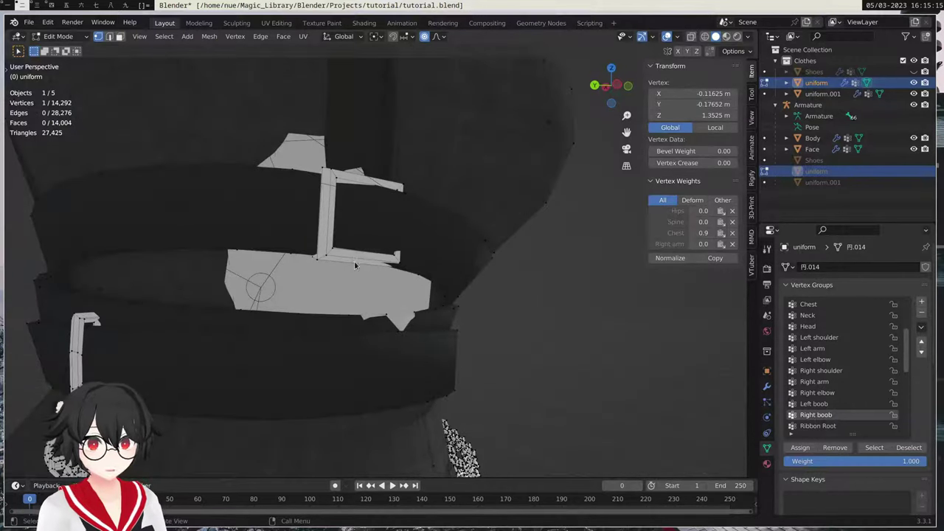
key("shift+z")
middle_click_drag(345, 263, 470, 250, "shift")
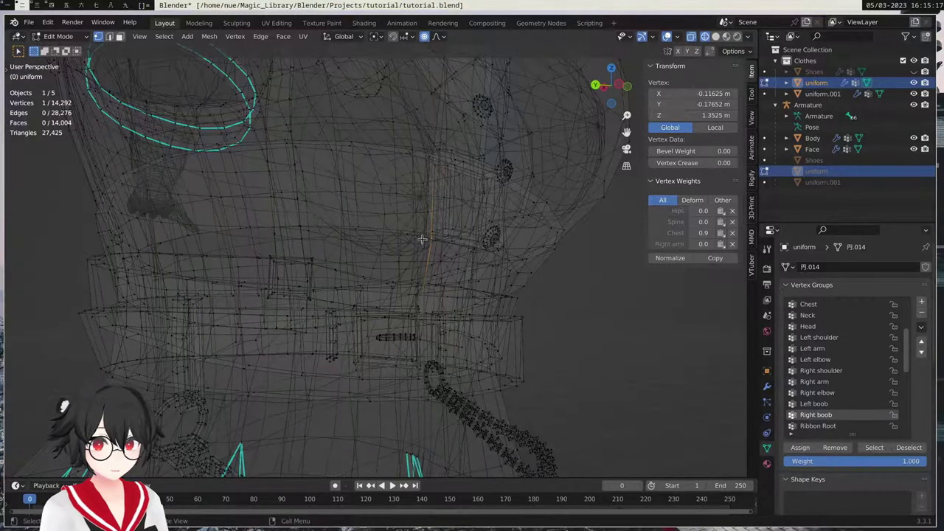
key("z")
left_click(508, 244)
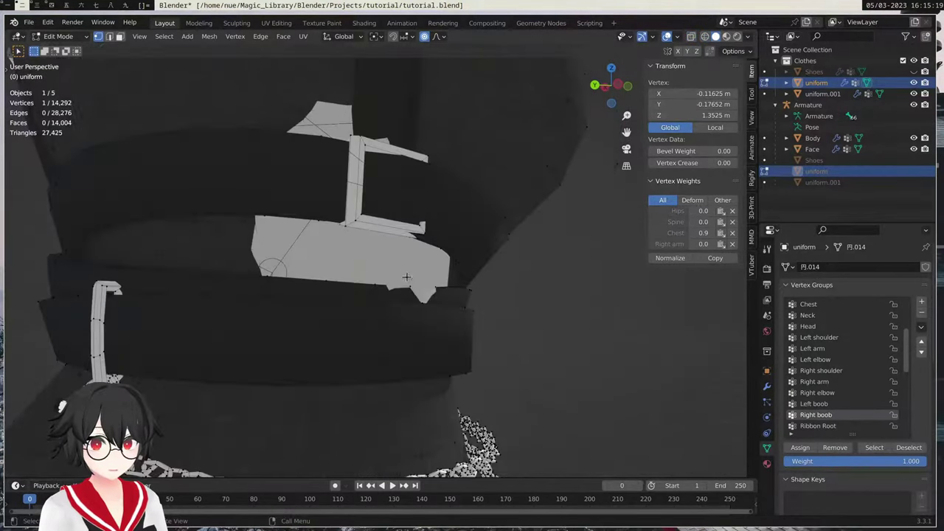
- Move the vertex above the belt on the character's right waist outward about 0.017 m in X, using proportional editing of about 0.11 m
left_click(337, 234)
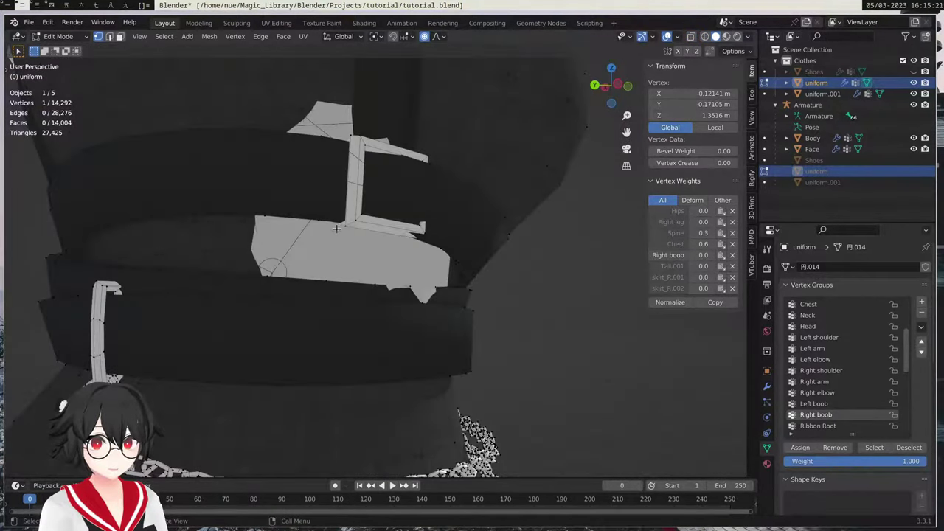
middle_click_drag(336, 229, 362, 241)
middle_click_drag(529, 186, 457, 209)
scroll(454, 249, "down", 6)
middle_click_drag(457, 209, 429, 215)
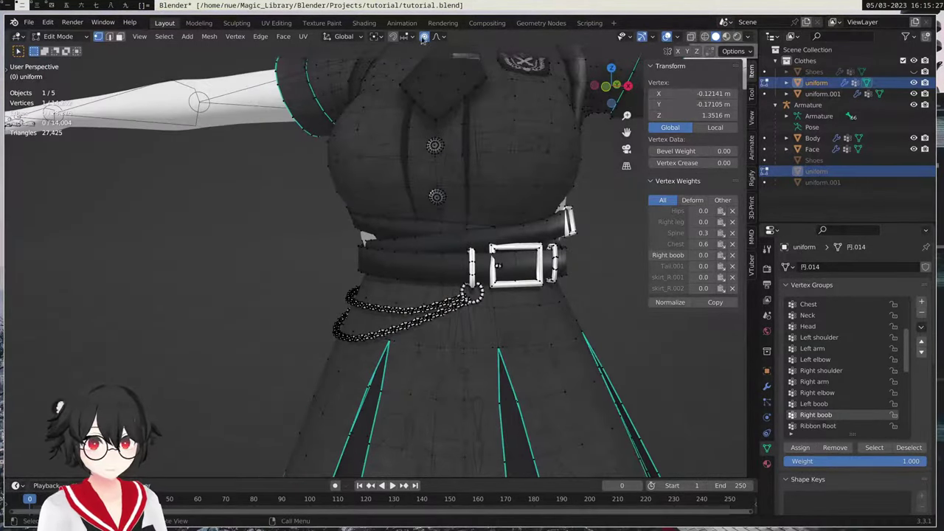
key("g")
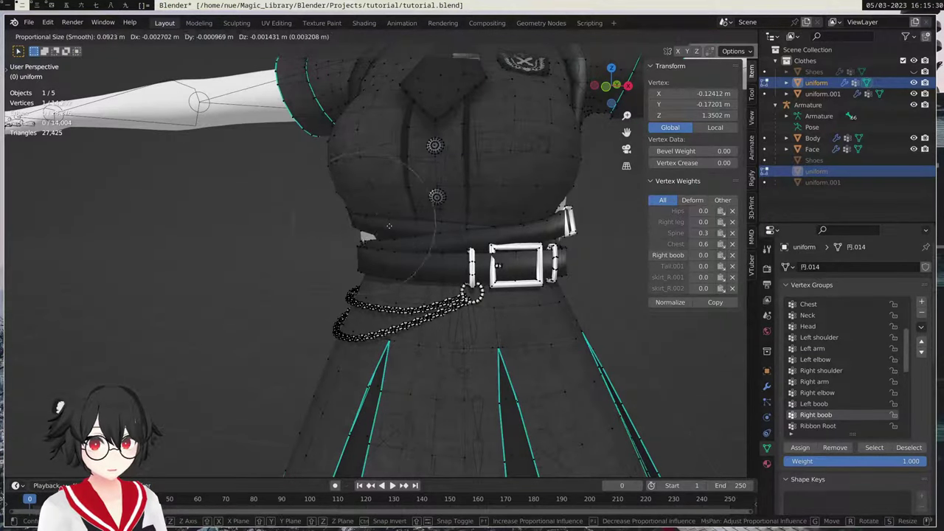
scroll(384, 228, "down", 8)
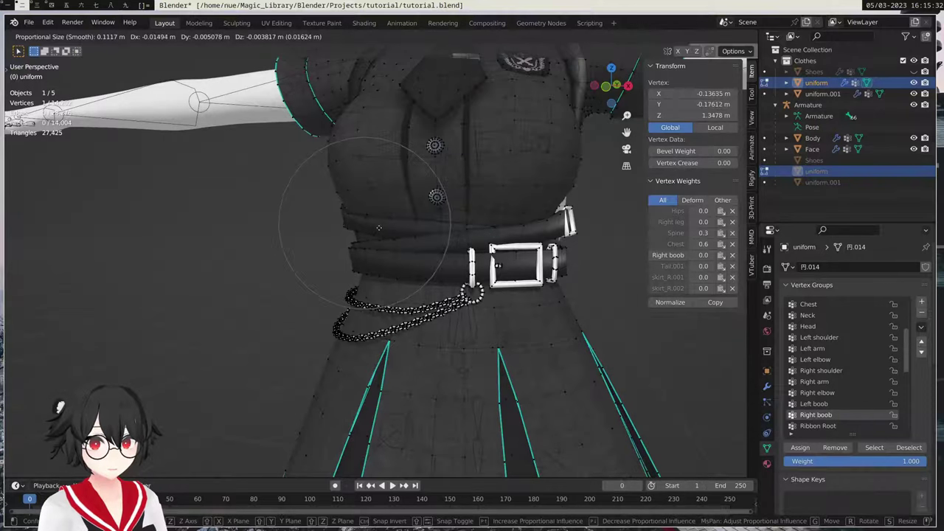
left_click(377, 227)
- Move the upper belt area's vertex on the character's left waist outward about 0.018 m in X with proportional editing
middle_click_drag(437, 235, 310, 251)
middle_click_drag(517, 206, 428, 276, "shift")
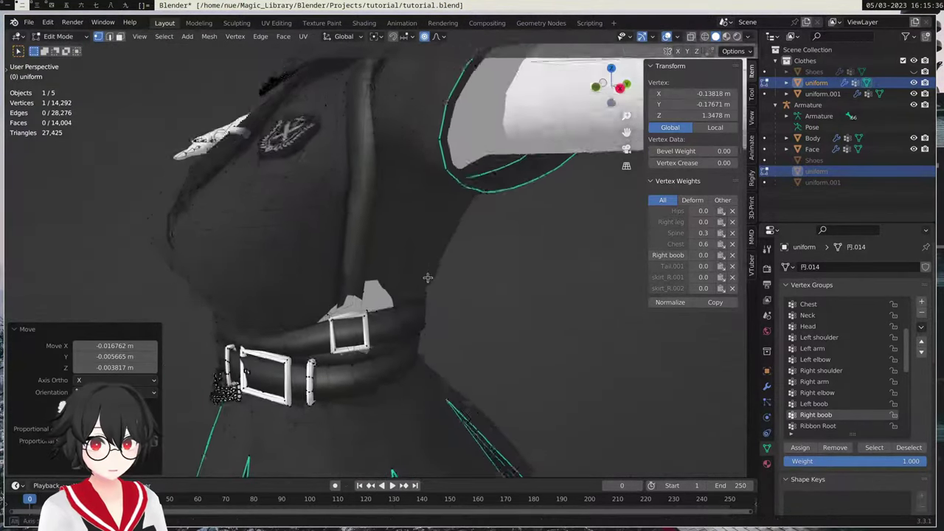
scroll(390, 340, "up", 3)
middle_click_drag(390, 339, 457, 314)
left_click(371, 330)
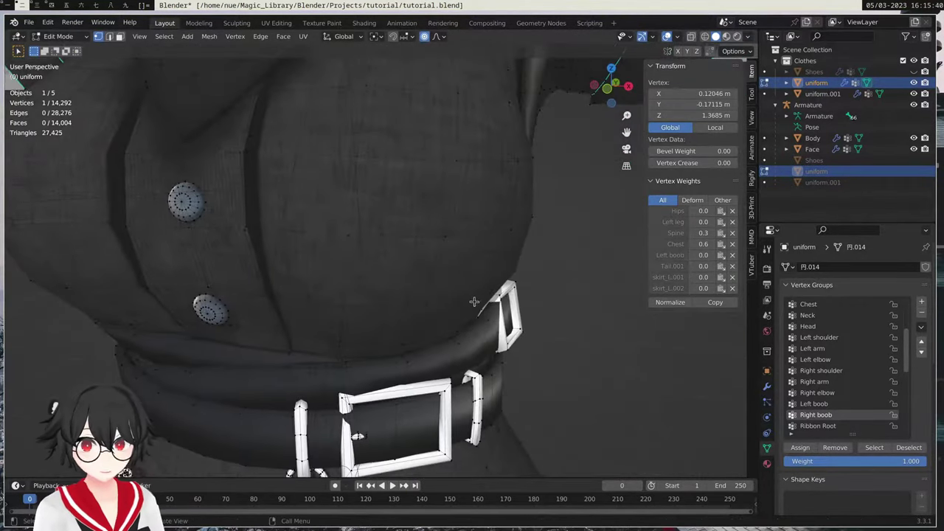
key("g")
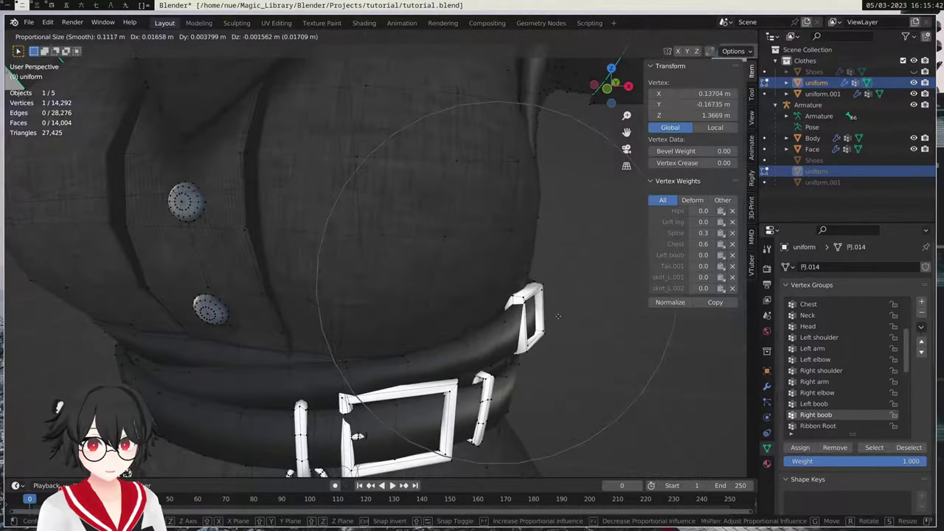
left_click(557, 316)
- Move the central vertex at the uniform's upper back about 0.007 m along Y with proportional editing
middle_click_drag(558, 316, 424, 299)
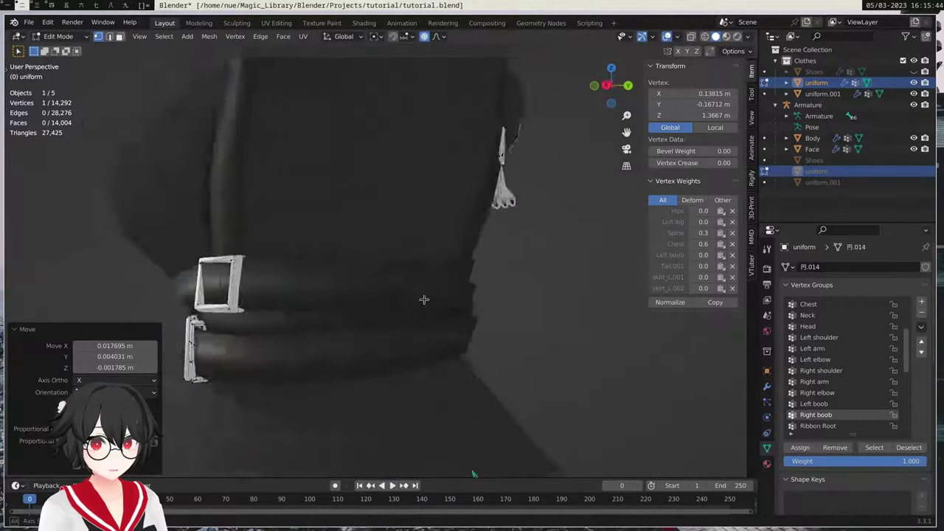
scroll(443, 266, "down", 3)
middle_click_drag(470, 211, 479, 287, "shift")
middle_click_drag(479, 288, 413, 273)
left_click(407, 216)
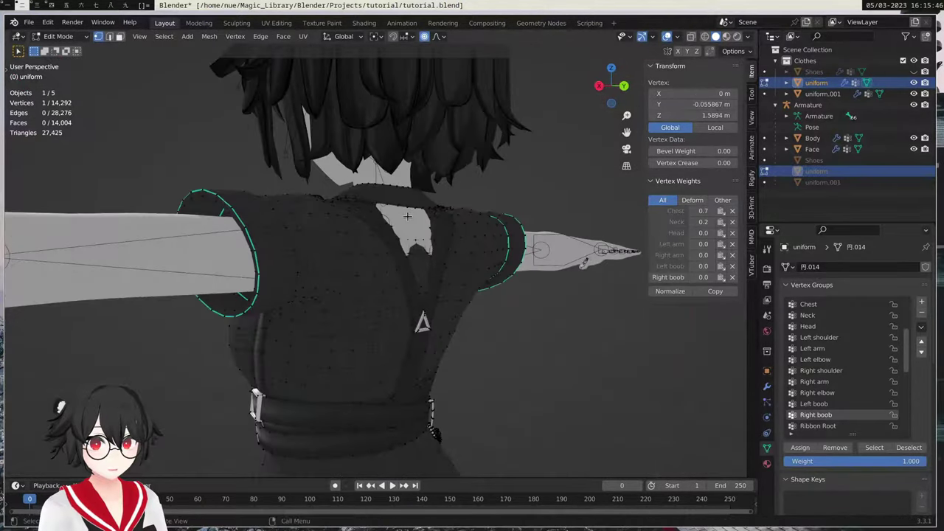
middle_click_drag(421, 223, 387, 258)
key("g")
key("y")
left_click(477, 229)
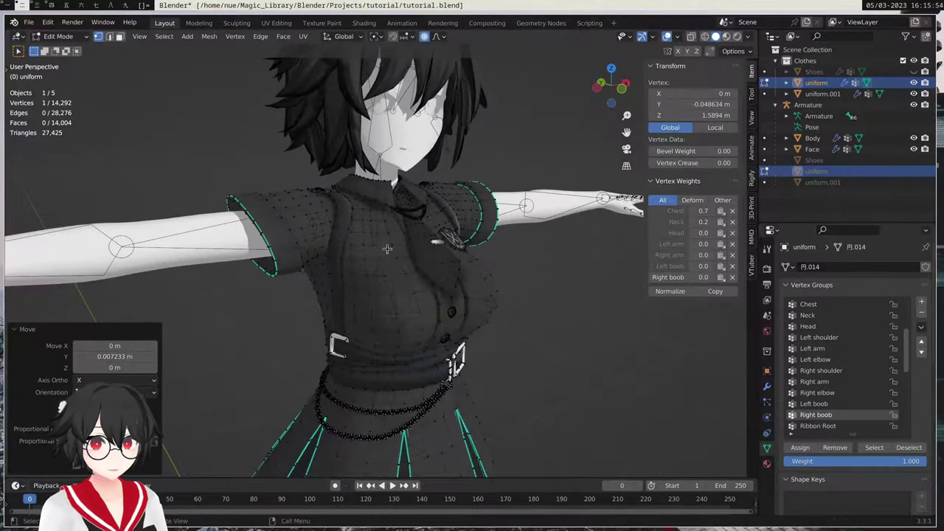
- Leave Edit Mode on the uniform, select the armature and switch it to Pose Mode
left_click(62, 36)
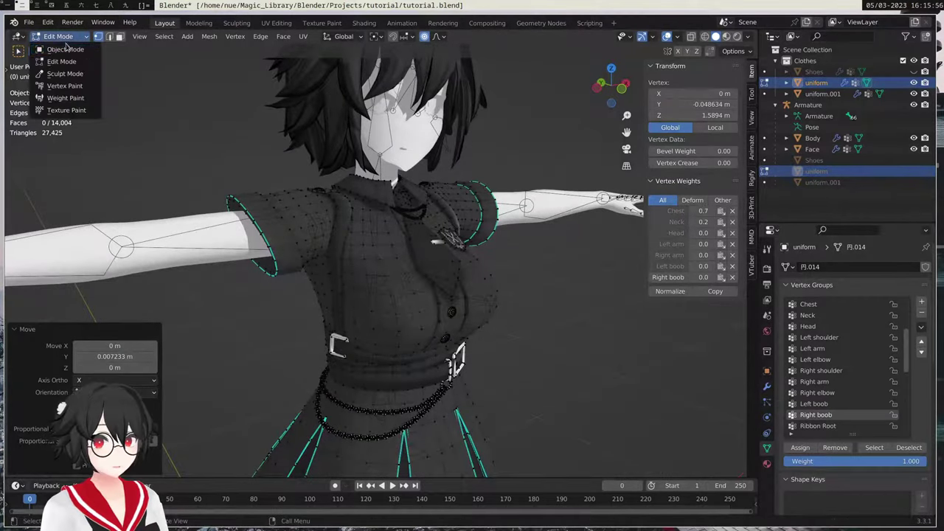
left_click(63, 46)
left_click(530, 289)
middle_click_drag(530, 289, 425, 318)
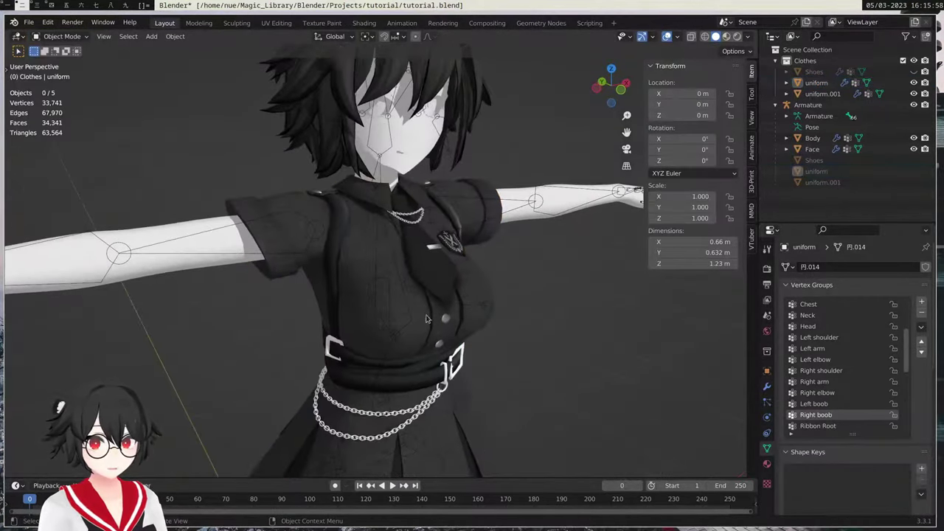
left_click(389, 299)
left_click(275, 212)
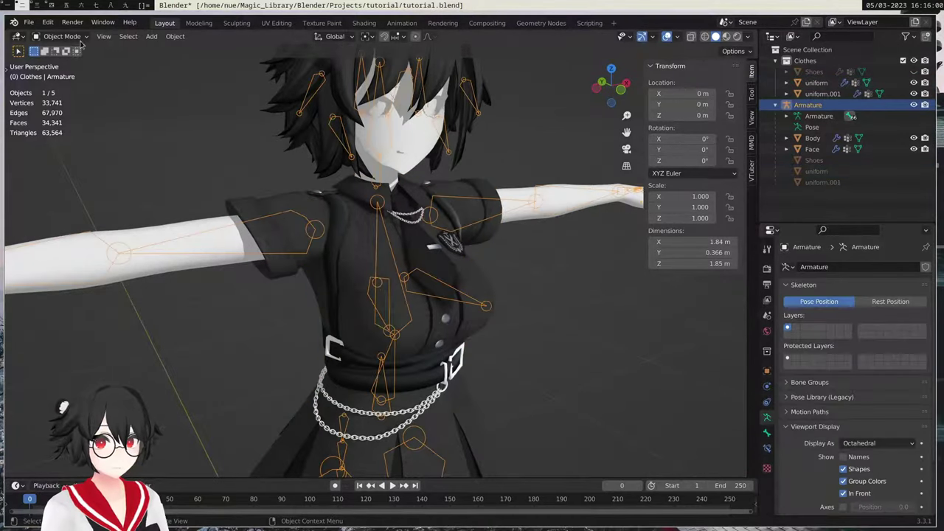
left_click(72, 36)
left_click(67, 74)
middle_click_drag(392, 279, 406, 303)
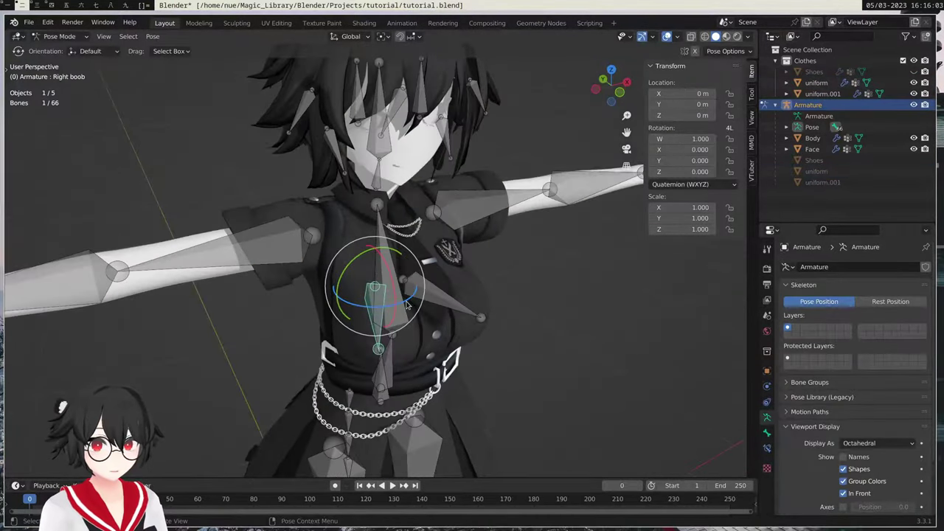
- Rotate the Right boob bone to a quaternion of about W 0.989, X -0.021, Y 0.022, Z -0.143
left_click_drag(406, 305, 415, 339)
middle_click_drag(416, 340, 359, 228)
scroll(441, 287, "up", 6)
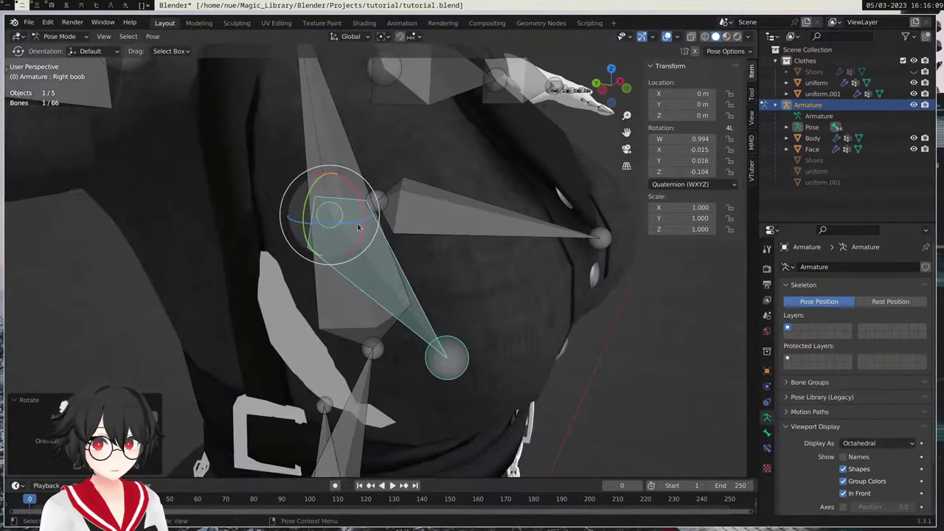
left_click_drag(359, 228, 355, 220)
middle_click_drag(362, 225, 358, 316)
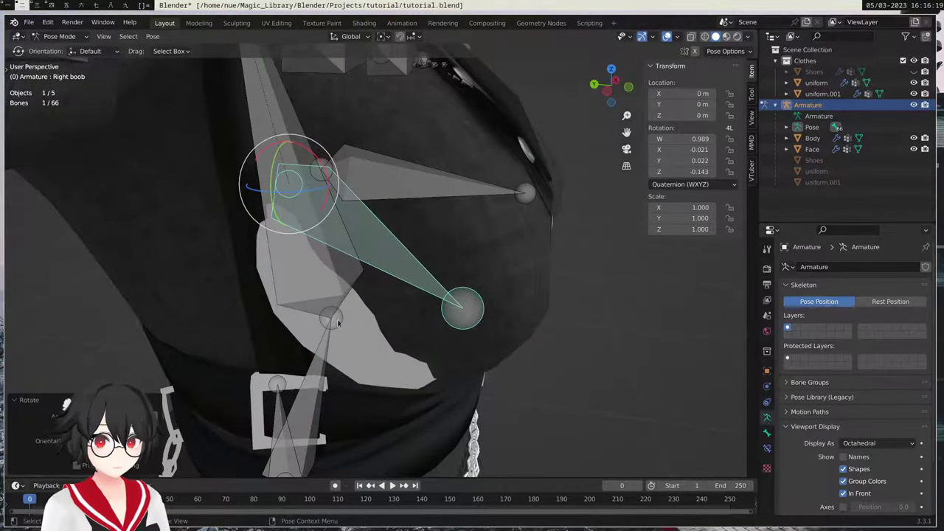
middle_click_drag(332, 332, 318, 315)
- Return the armature to Object Mode, select the uniform mesh and switch it to Weight Paint mode
left_click(59, 36)
left_click(44, 47)
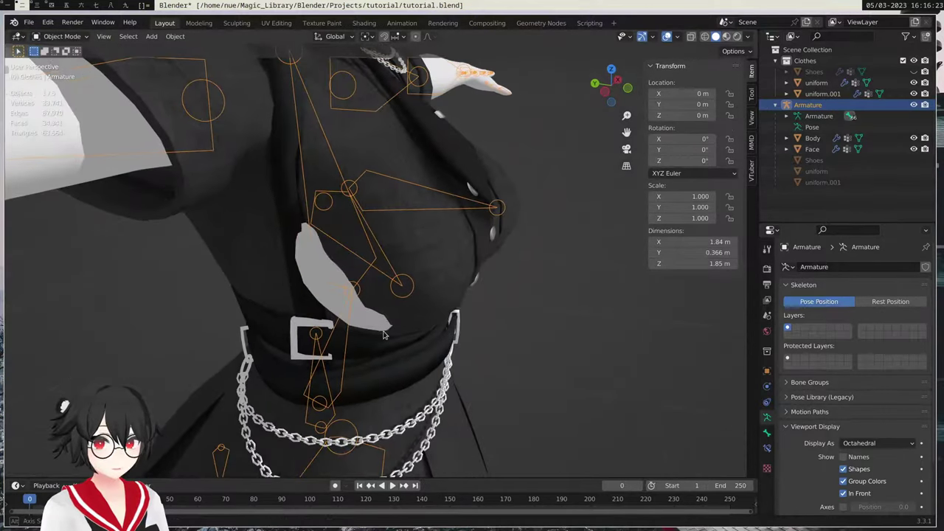
left_click(441, 273)
middle_click_drag(441, 274, 343, 295)
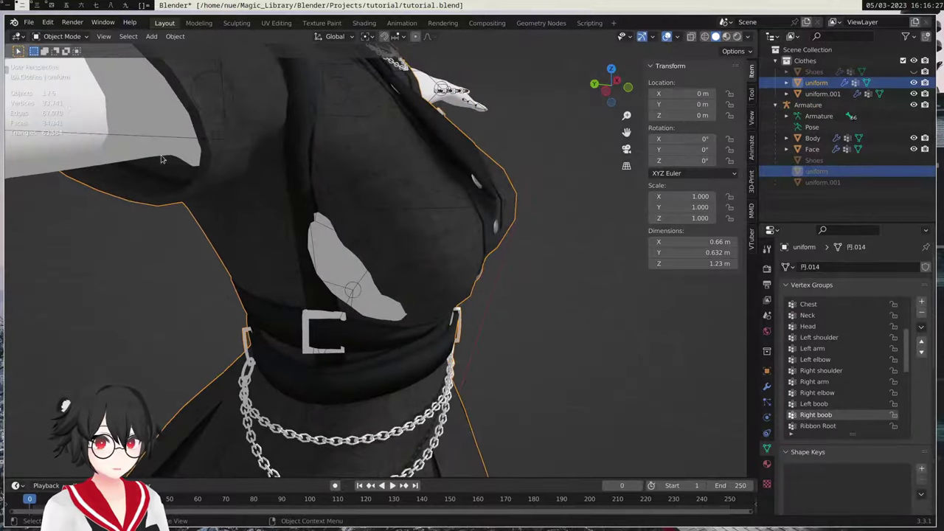
left_click(66, 37)
left_click(66, 99)
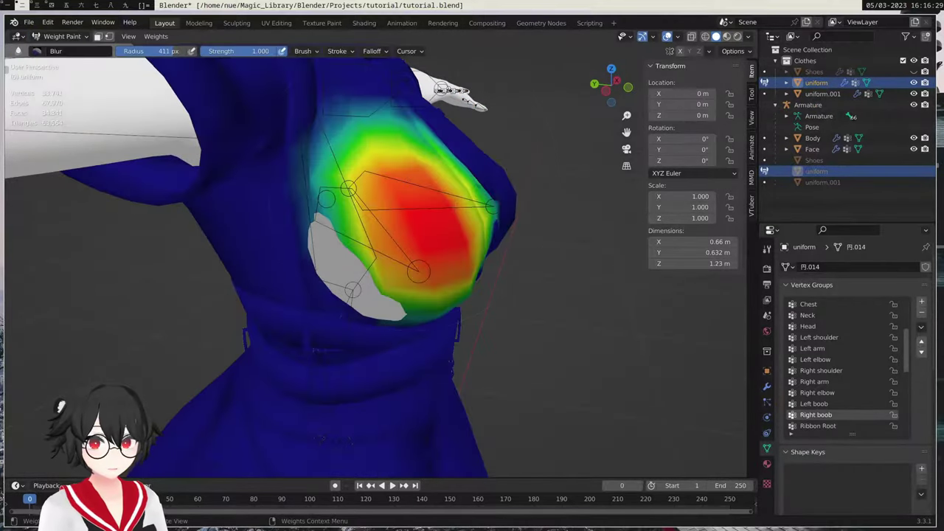
- Compare the Left boob and Right boob vertex groups, keep Right boob active and enable X-axis mesh symmetry
middle_click_drag(478, 300, 470, 308)
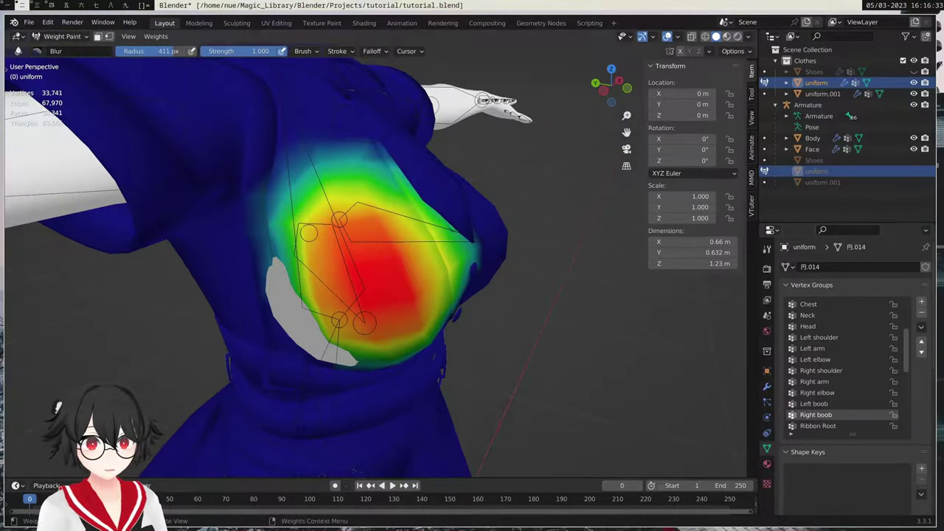
left_click(813, 405)
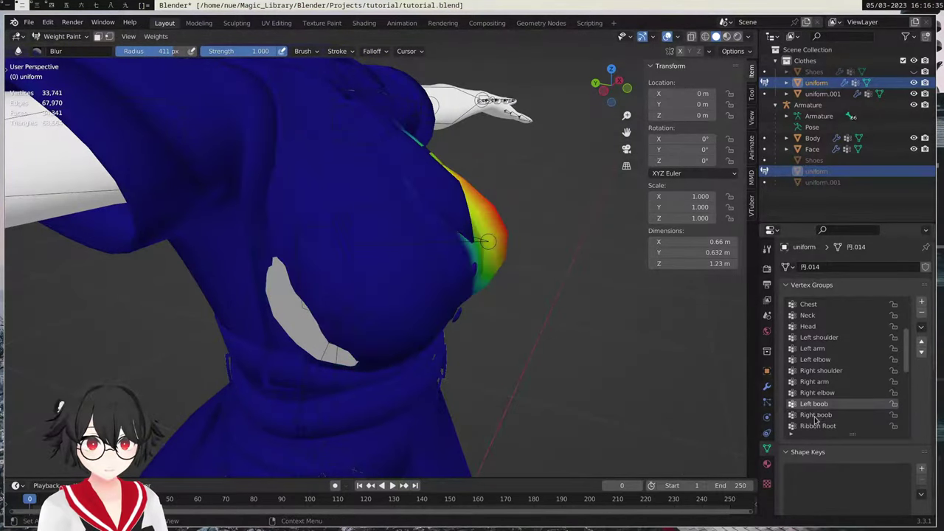
left_click(816, 415)
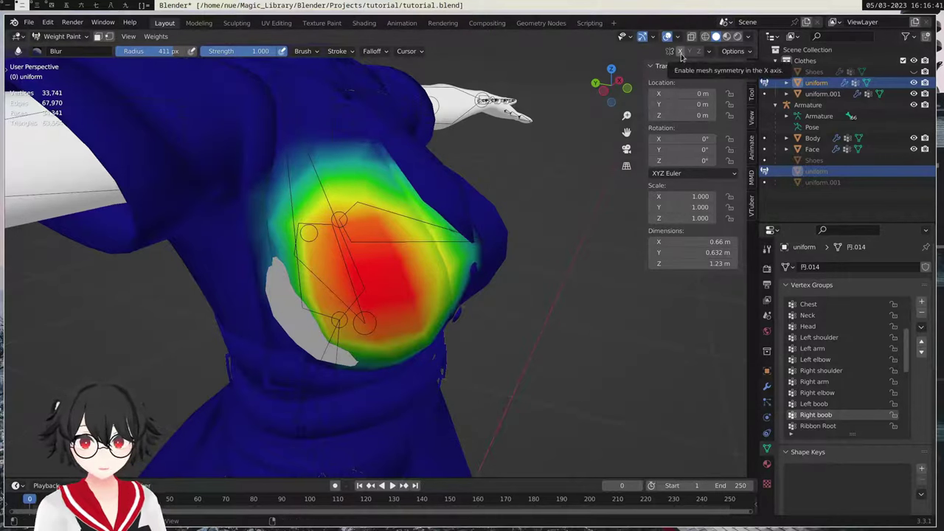
left_click(681, 55)
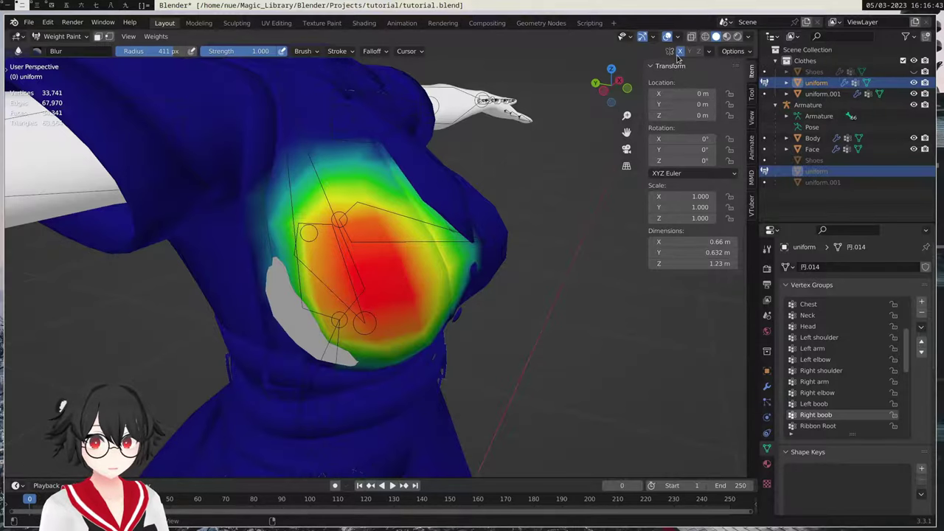
- Switch to the Draw brush with weight 1.000 and a 258 px radius, and paint Right boob weight over the exposed patch beneath the bust
middle_click_drag(443, 255, 413, 250)
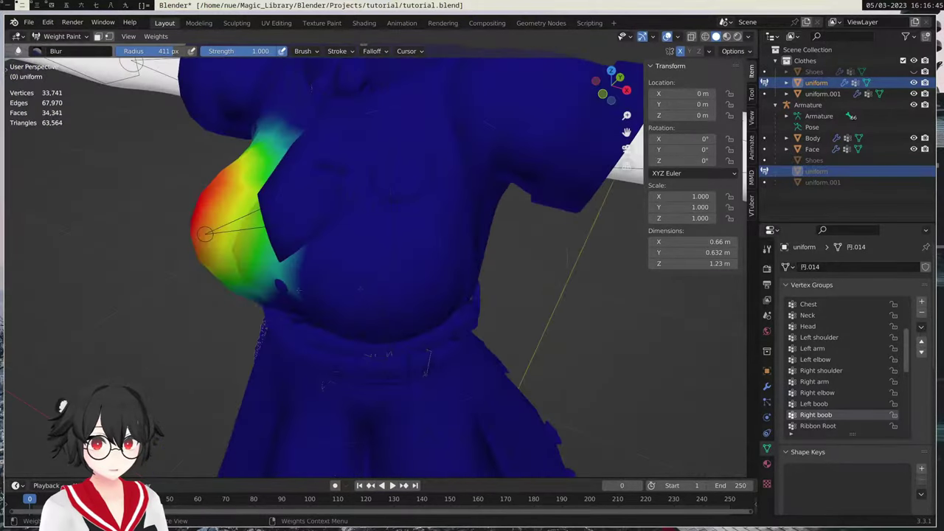
middle_click_drag(461, 269, 384, 264)
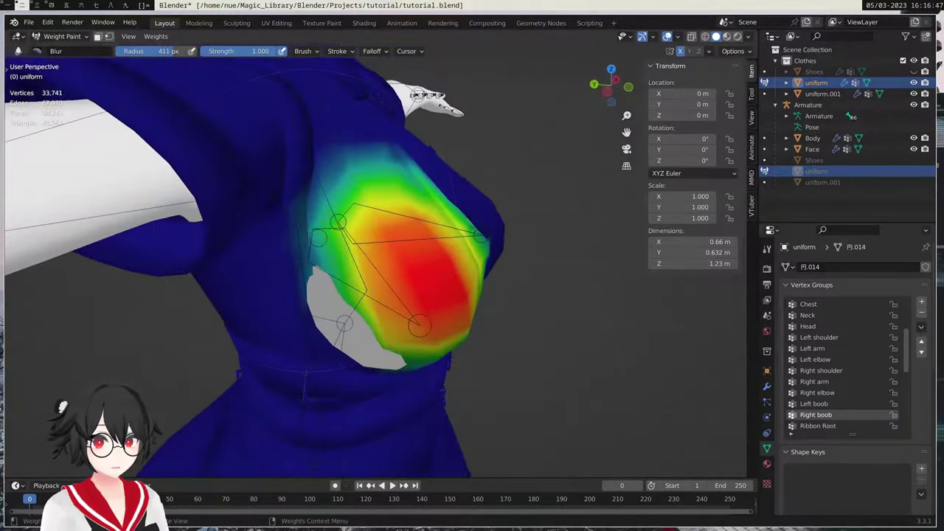
key("t")
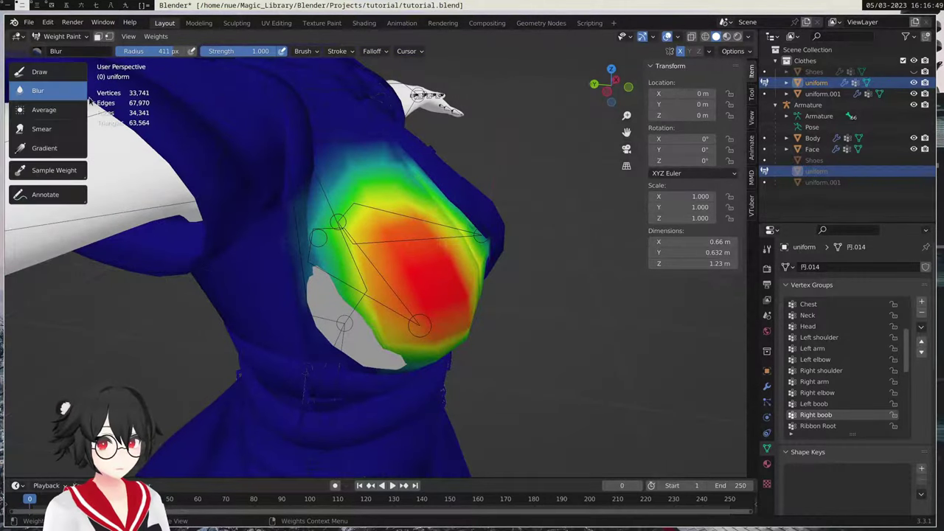
left_click(38, 72)
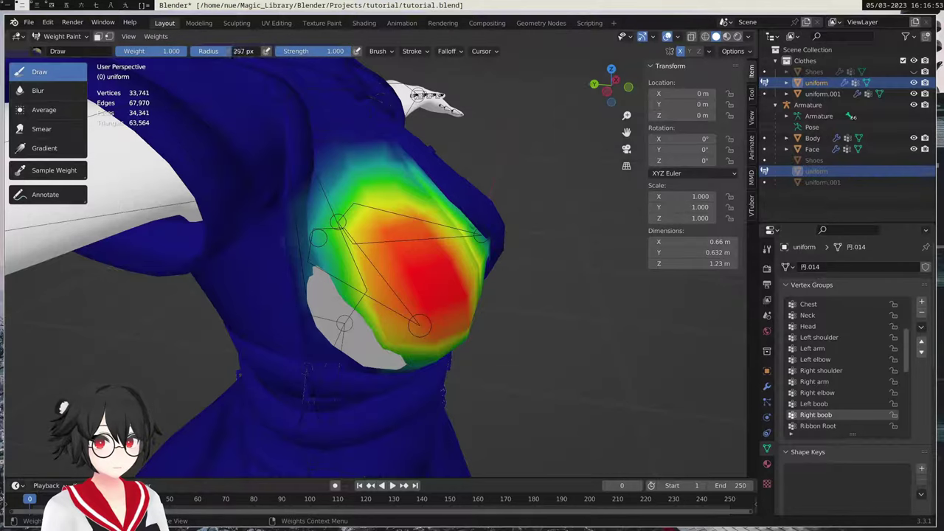
left_click_drag(232, 50, 226, 50)
middle_click_drag(384, 295, 388, 254)
scroll(387, 254, "up", 3)
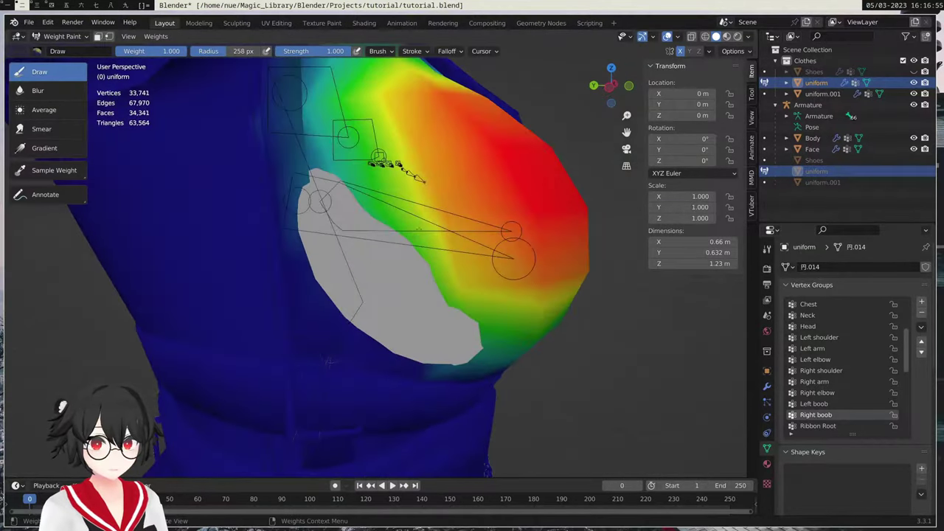
mouse_move(405, 188)
left_mouse_down()
mouse_move(435, 192)
mouse_move(457, 273)
mouse_move(399, 259)
mouse_move(369, 151)
left_mouse_up()
mouse_move(324, 188)
left_mouse_down()
mouse_move(347, 317)
mouse_move(435, 347)
left_mouse_up()
- Lower the brush strength to 0.572 and paint more Right boob weight around the remaining exposed patches and side of the bust
left_click_drag(322, 50, 319, 51)
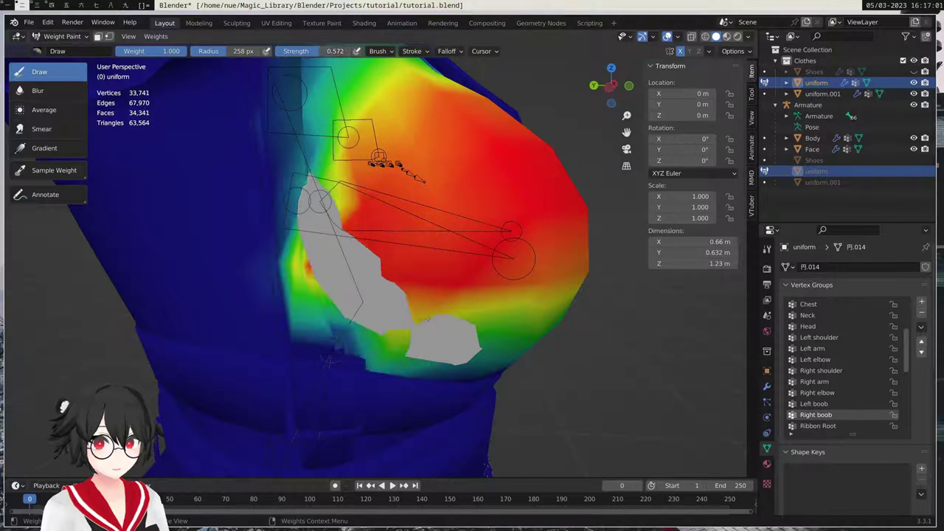
left_click_drag(421, 325, 465, 328)
mouse_move(355, 177)
left_mouse_down()
mouse_move(365, 154)
mouse_move(413, 145)
left_mouse_up()
left_click_drag(329, 360, 332, 349)
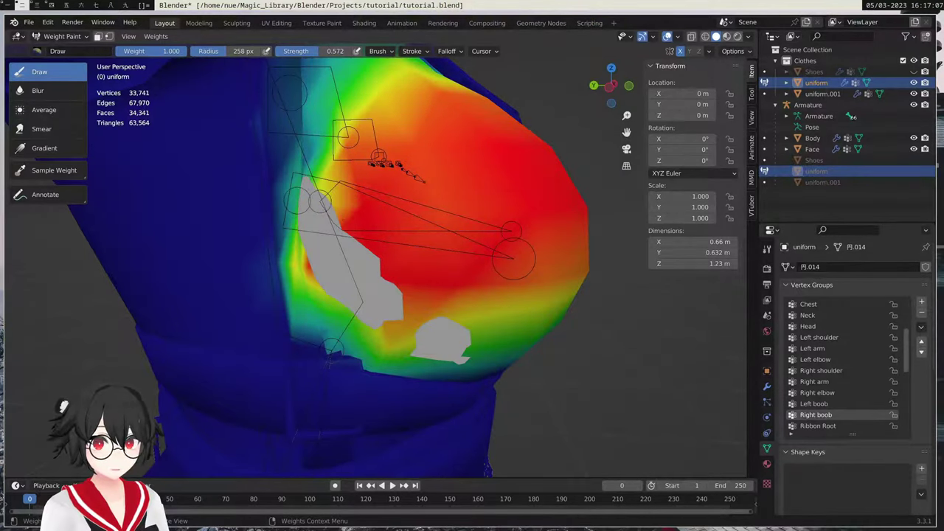
middle_click_drag(332, 349, 339, 345)
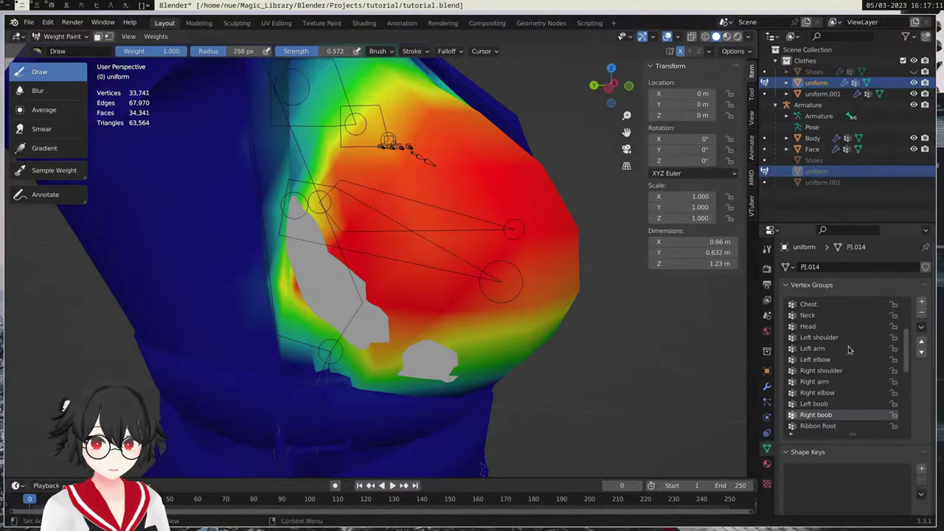
- Activate the Chest vertex group, set the brush weight to 0.000 and paint down its influence along the side and underside of the right bust
left_click(817, 307)
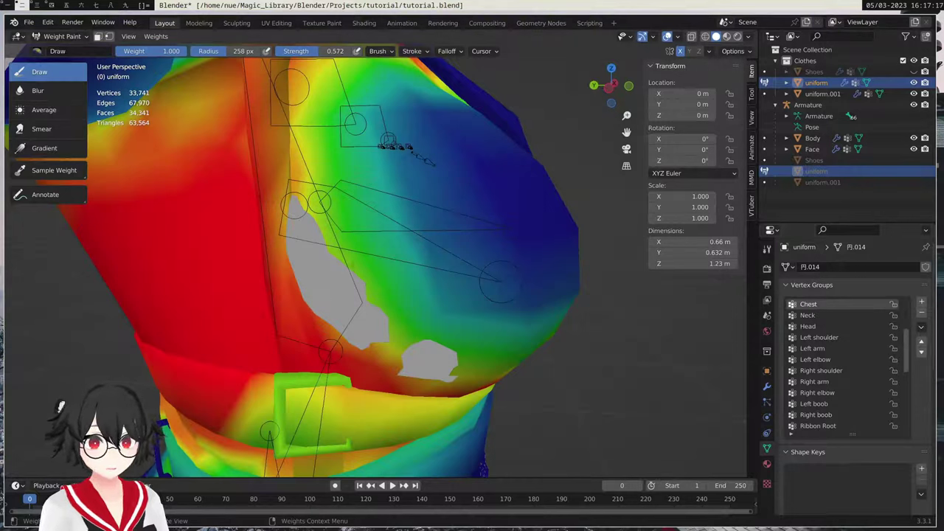
left_click_drag(161, 55, 115, 55)
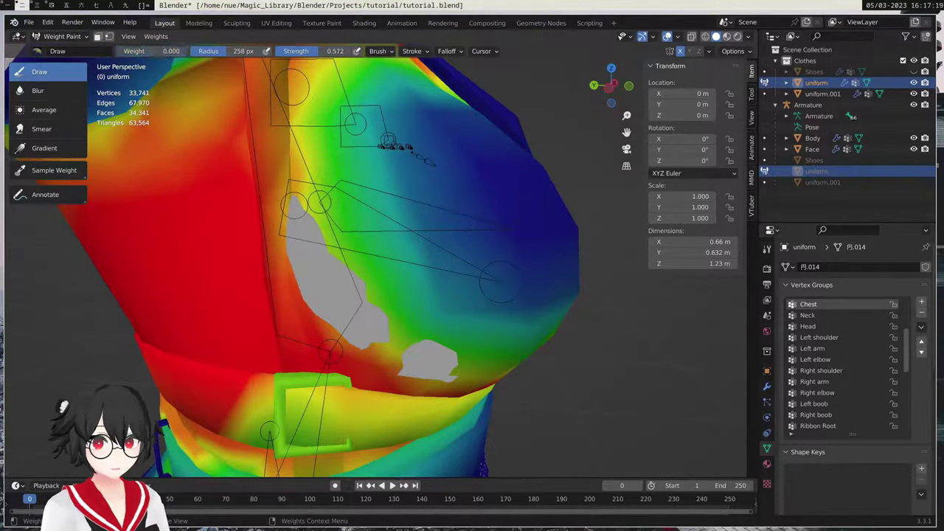
mouse_move(388, 243)
left_mouse_down()
mouse_move(394, 266)
mouse_move(373, 239)
mouse_move(402, 288)
mouse_move(357, 273)
left_mouse_up()
mouse_move(325, 229)
left_mouse_down()
mouse_move(295, 284)
mouse_move(284, 225)
left_mouse_up()
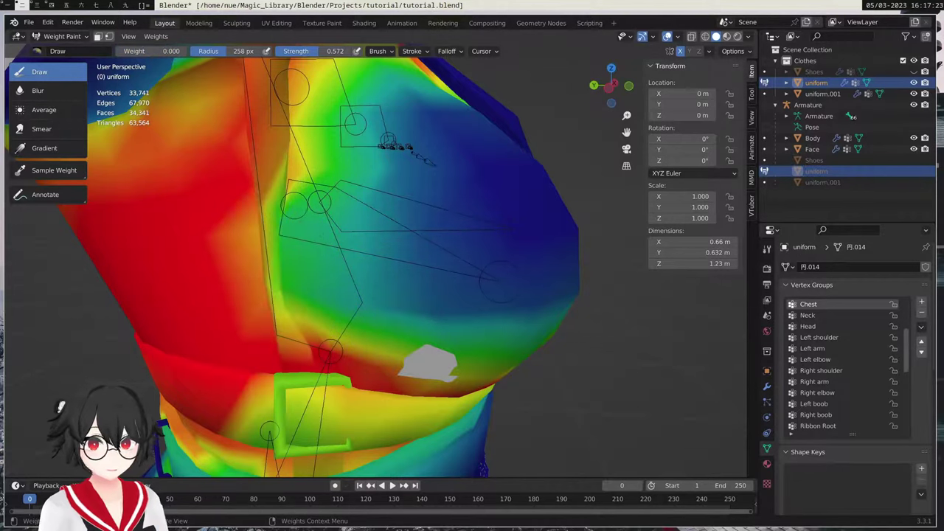
mouse_move(399, 166)
left_mouse_down()
mouse_move(362, 166)
mouse_move(350, 214)
left_mouse_up()
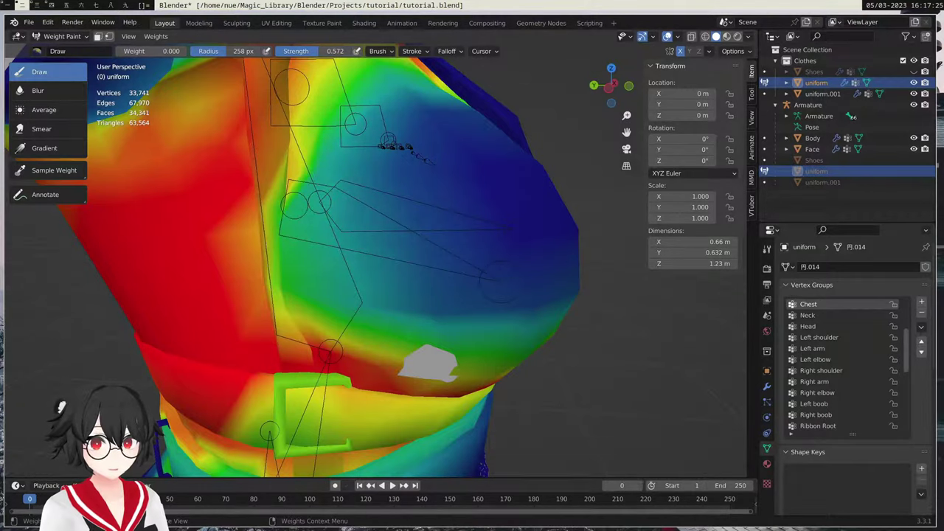
mouse_move(500, 280)
left_mouse_down()
mouse_move(435, 354)
mouse_move(500, 295)
left_mouse_up()
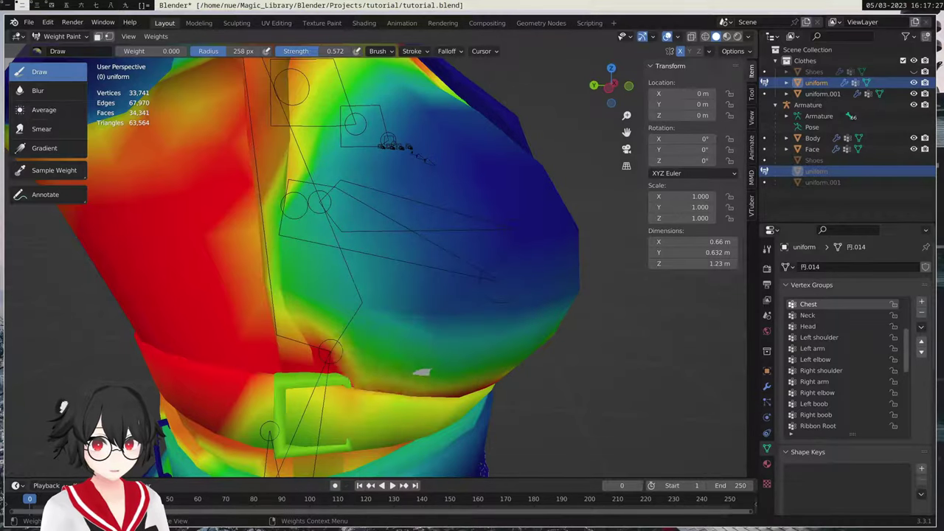
mouse_move(384, 302)
left_mouse_down()
mouse_move(332, 343)
mouse_move(347, 254)
left_mouse_up()
mouse_move(422, 373)
middle_mouse_down()
mouse_move(332, 290)
mouse_move(257, 312)
mouse_move(325, 317)
mouse_move(319, 369)
mouse_move(288, 353)
middle_mouse_up()
scroll(319, 369, "down", 3)
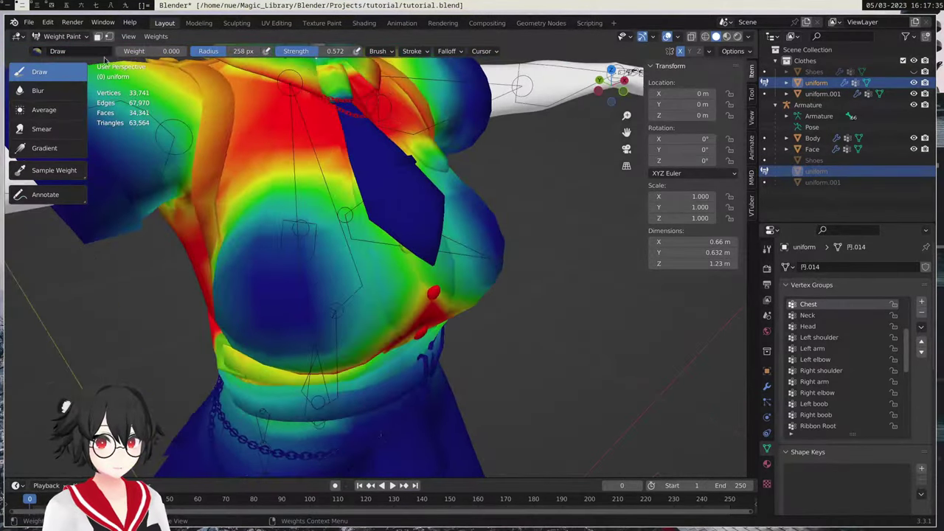
- Return the uniform to Object Mode, select the armature and switch it to Pose Mode
left_click(62, 36)
left_click(59, 49)
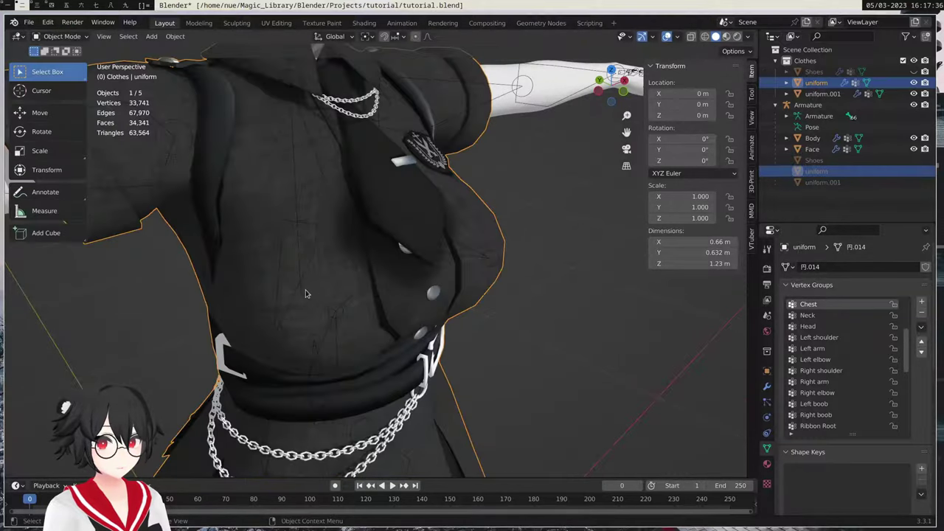
left_click(310, 234)
left_click(67, 37)
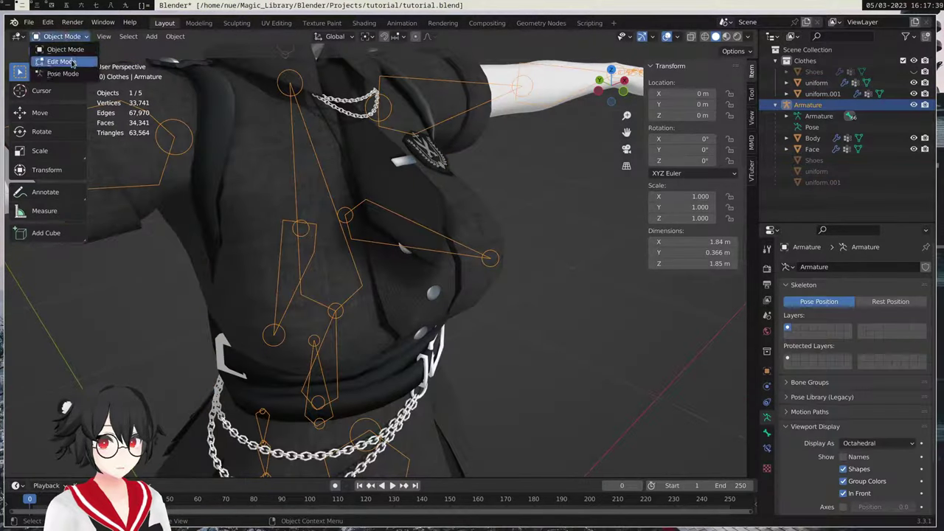
left_click(59, 75)
- Rotate the Right boob bone to a quaternion of about W 0.988, X -0.131, Y -0.063, Z 0.041 to test the uniform's deformation
left_click_drag(293, 251, 304, 267)
middle_click_drag(304, 267, 308, 227)
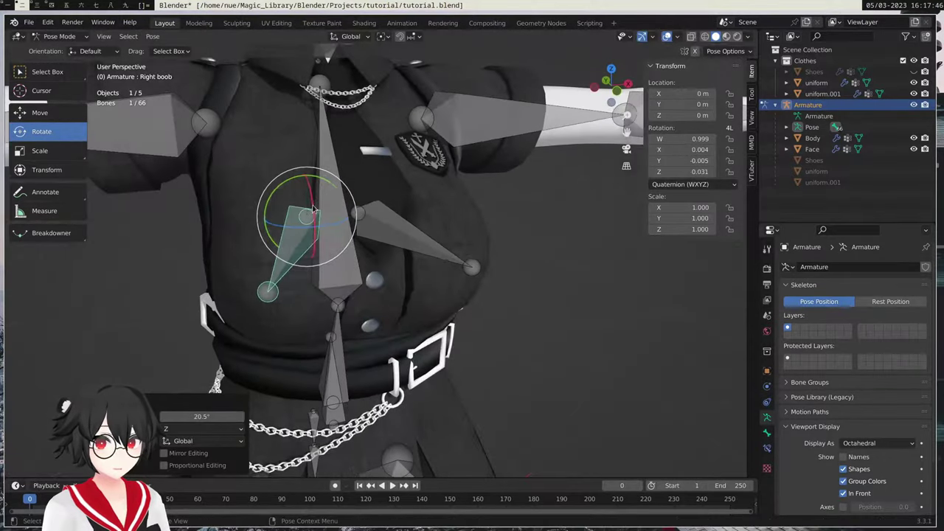
left_click_drag(309, 227, 319, 212)
middle_click_drag(325, 243, 440, 278)
scroll(442, 279, "up", 3)
middle_click_drag(492, 299, 280, 127)
- Put the armature back in Object Mode, select the uniform mesh and switch it to Weight Paint mode
left_click(42, 43)
left_click(52, 51)
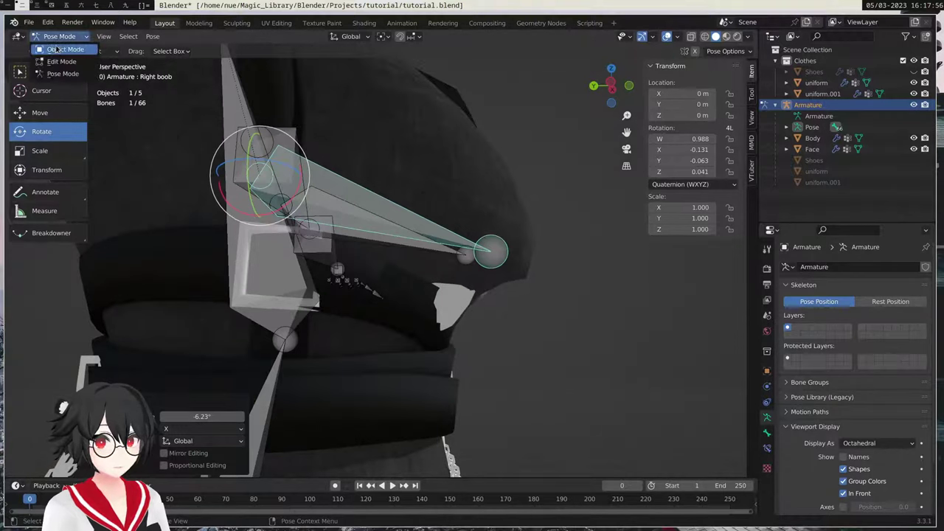
left_click(434, 158)
left_click(75, 43)
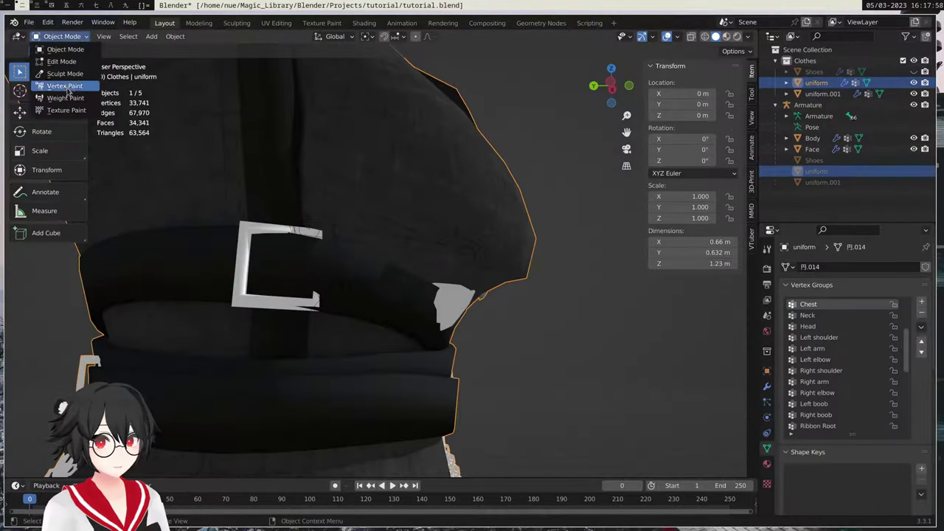
left_click(52, 107)
- Paint Chest weight 0.000 on the cloth around the exposed body patch below the right bust and above the belt
middle_click_drag(402, 269, 339, 255)
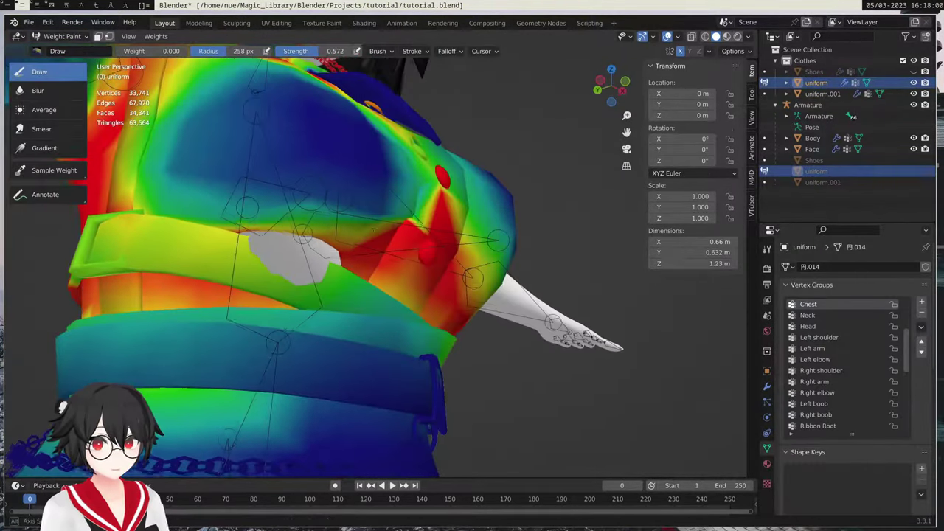
mouse_move(274, 231)
left_mouse_down()
mouse_move(328, 245)
mouse_move(287, 240)
left_mouse_up()
mouse_move(278, 254)
left_mouse_down()
mouse_move(306, 269)
mouse_move(277, 277)
mouse_move(316, 279)
left_mouse_up()
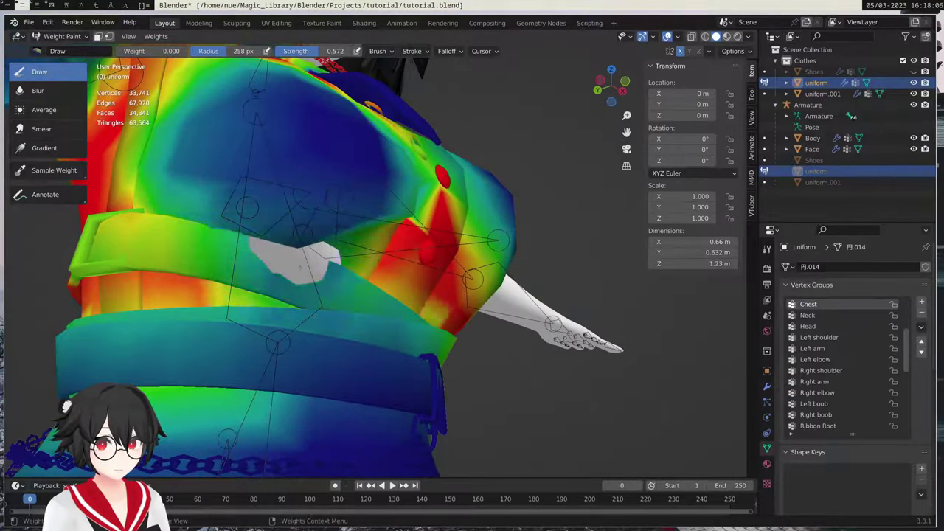
left_click(329, 249)
mouse_move(329, 249)
middle_mouse_down()
mouse_move(293, 245)
mouse_move(313, 250)
middle_mouse_up()
middle_click_drag(398, 265, 407, 262)
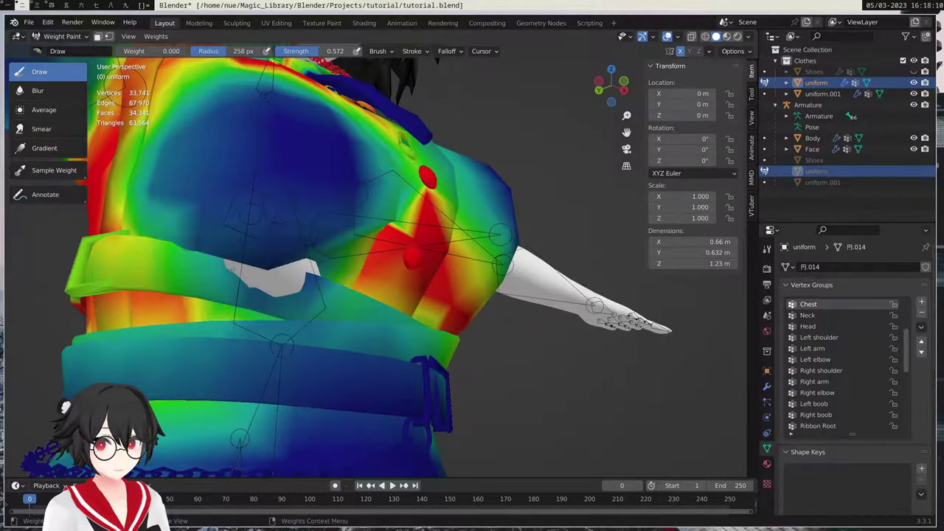
- Activate the Right boob vertex group and paint weight 1.000 over the exposed gap on the underside of the bust
left_click(821, 417)
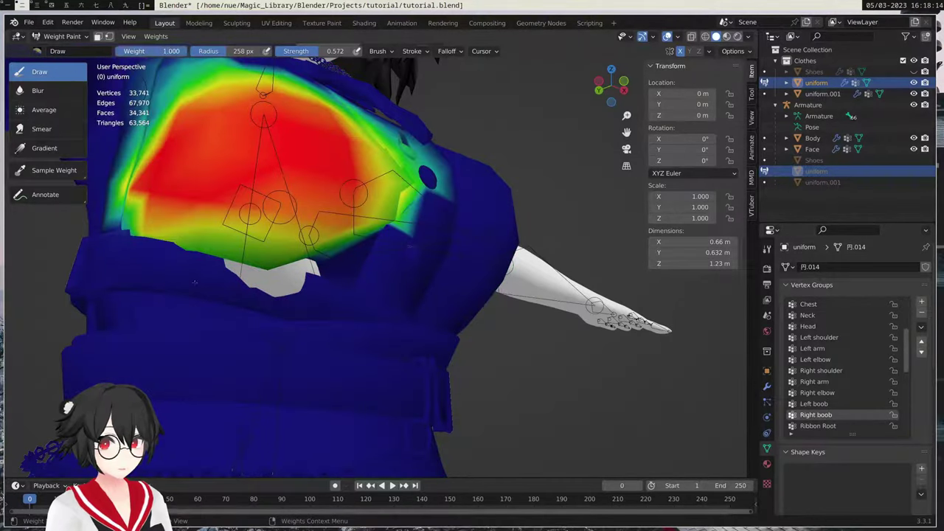
left_click(269, 247)
left_click(317, 269)
left_click(290, 311)
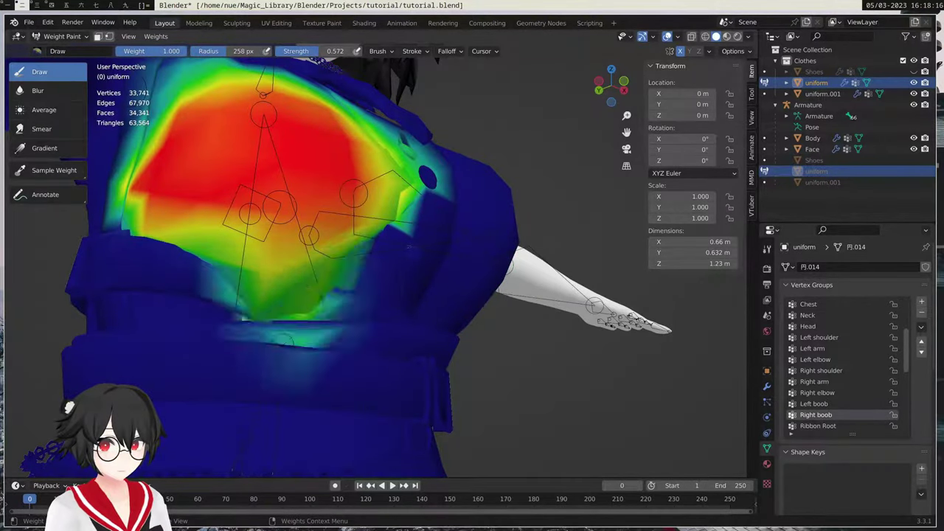
left_click(251, 269)
middle_click_drag(253, 264, 280, 265)
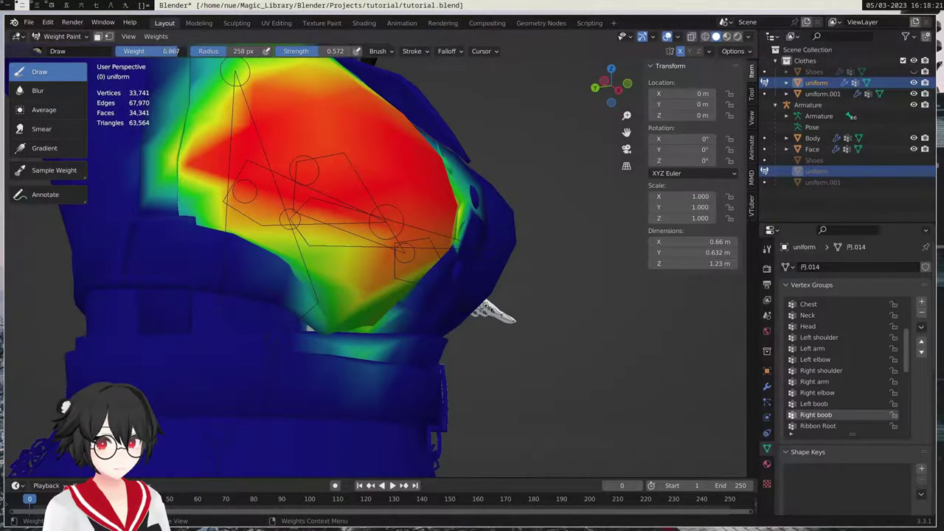
- Set the brush to weight 0.000, radius 152 px and strength 0.212, and dab down Right boob weight along the bust's lower edge
left_click_drag(177, 54, 118, 56)
left_click_drag(322, 54, 295, 52)
middle_click_drag(299, 214, 295, 243)
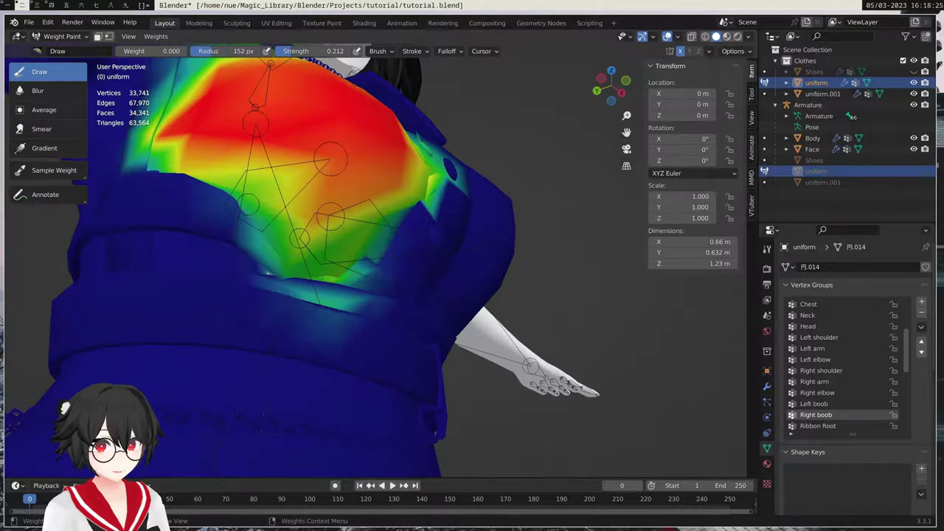
left_click(269, 259)
left_click(265, 253)
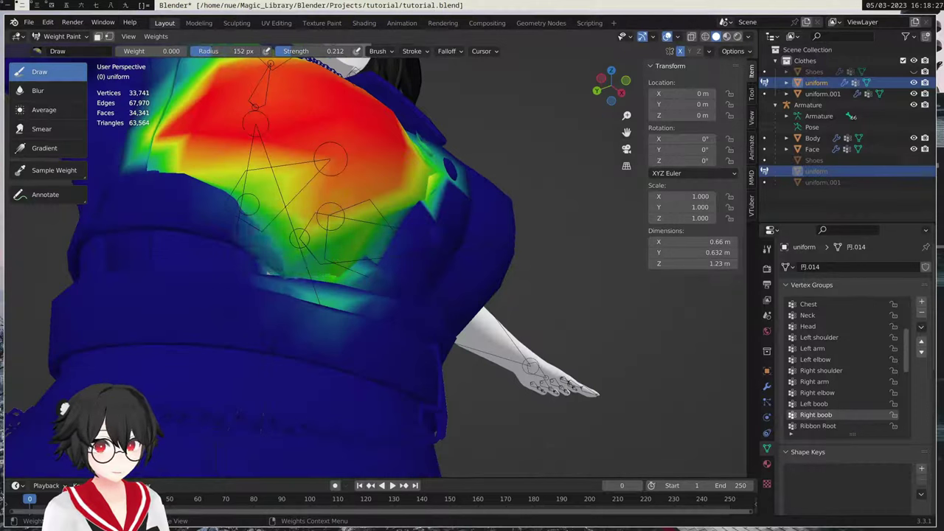
left_click(273, 250)
left_click(276, 247)
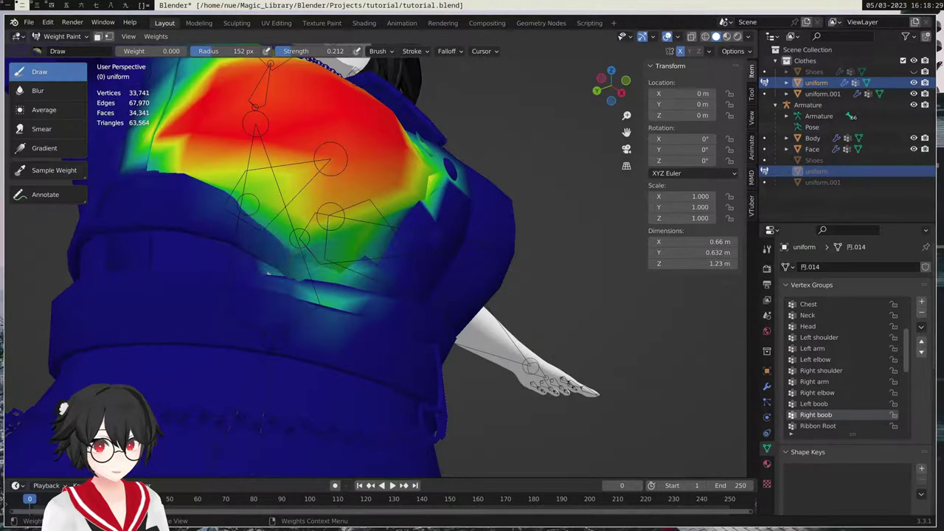
left_click(283, 243)
left_click(336, 254)
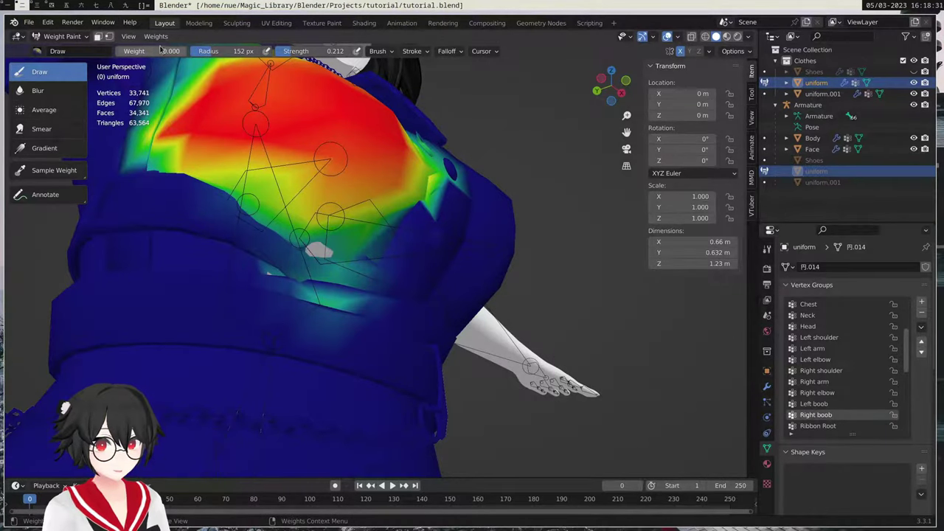
- Set the brush weight to 1.000 and paint Right boob weight over the small exposed patch at the bust's lower edge
left_click(317, 253)
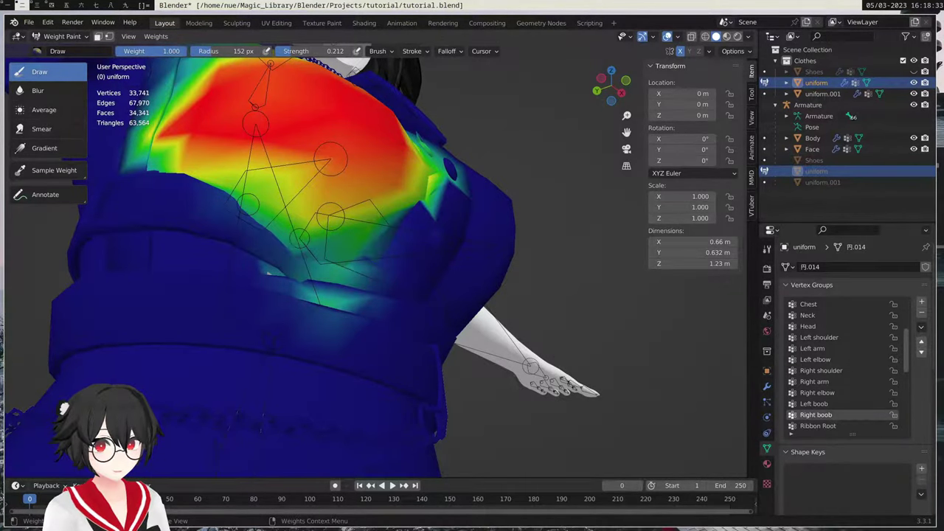
middle_click_drag(325, 251, 321, 292)
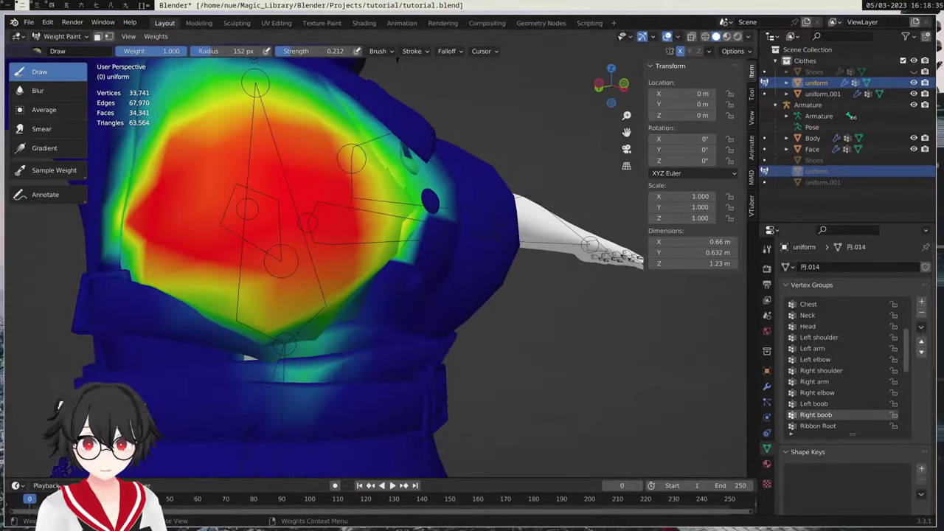
mouse_move(329, 338)
middle_mouse_down()
mouse_move(360, 345)
mouse_move(352, 341)
mouse_move(363, 337)
middle_mouse_up()
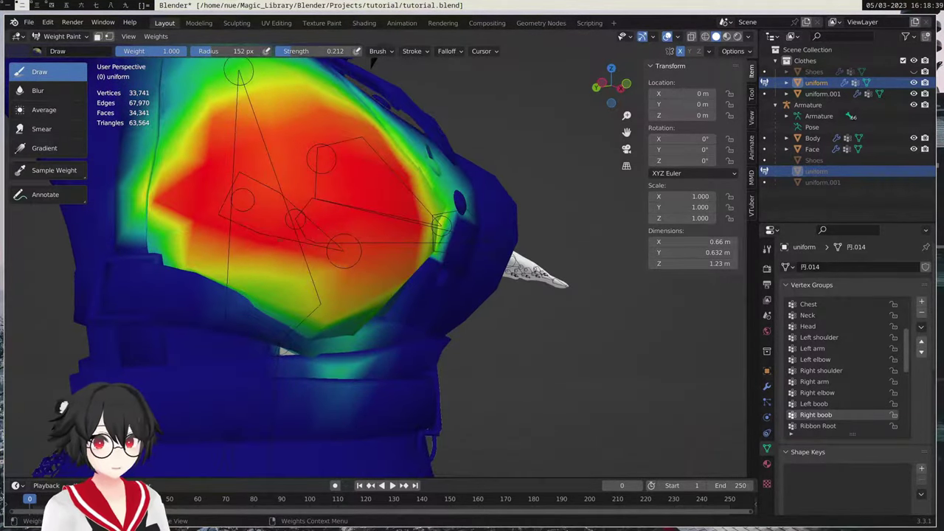
middle_click_drag(239, 210, 251, 214)
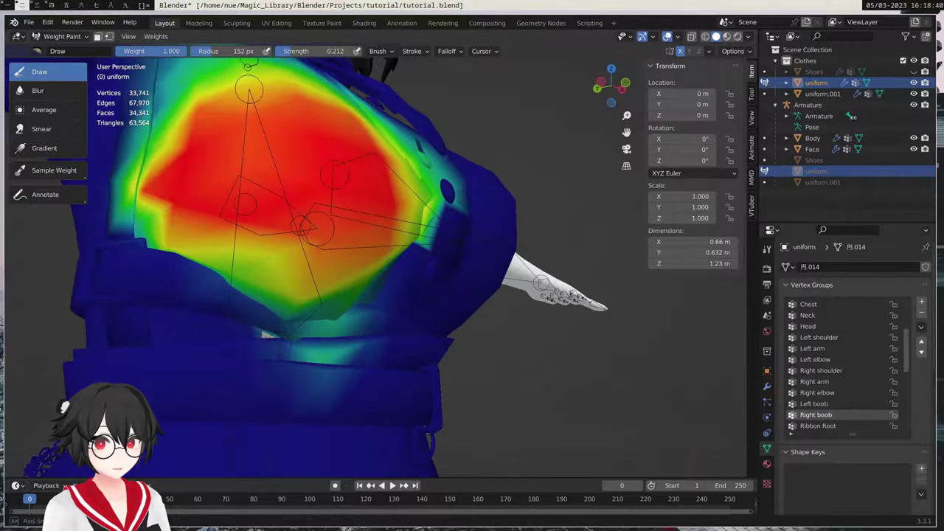
- Leave Weight Paint mode on the uniform, select the armature and switch it to Pose Mode
left_click(73, 38)
left_click(75, 49)
left_click(275, 163)
middle_click_drag(334, 173, 319, 219)
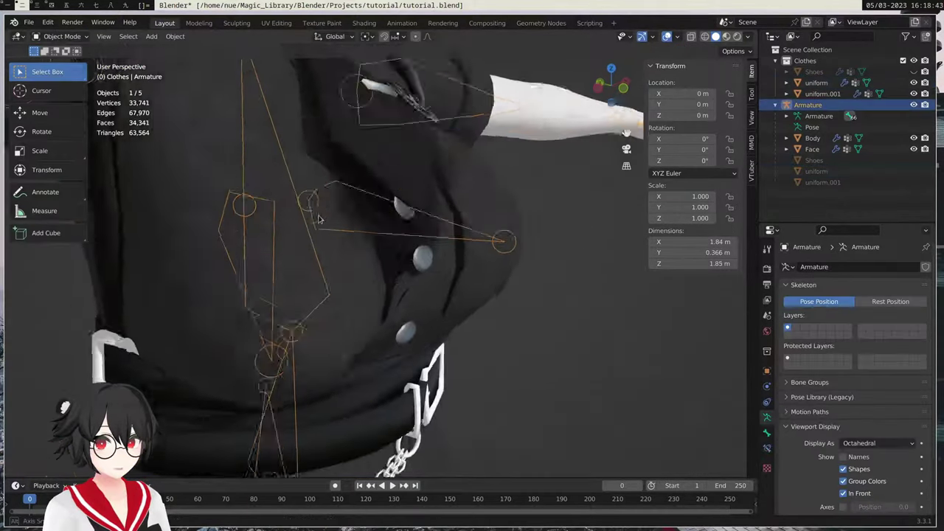
scroll(319, 219, "down", 2)
left_click(68, 37)
left_click(60, 74)
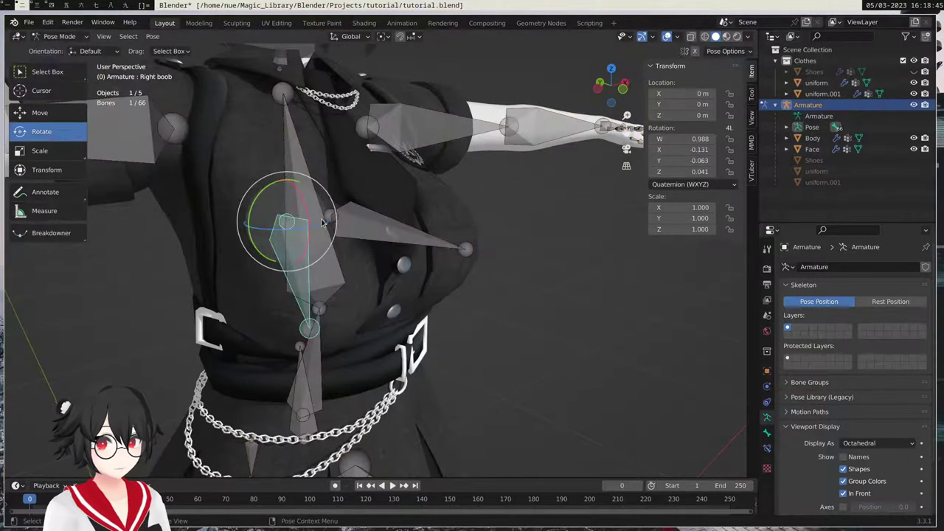
- Test the uniform by rotating the Right boob bone about the X axis and freely, and clear its rotation
key("BackSpace")
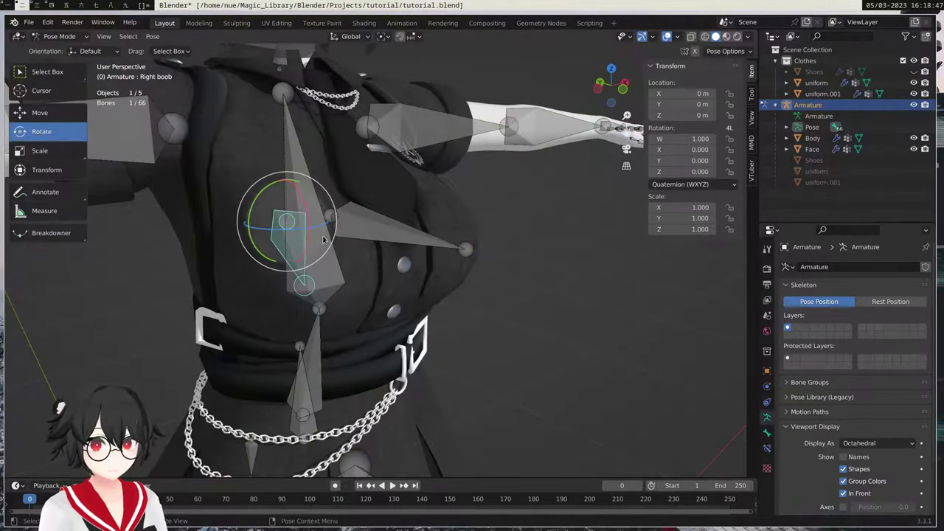
left_click_drag(310, 238, 309, 236)
key("x")
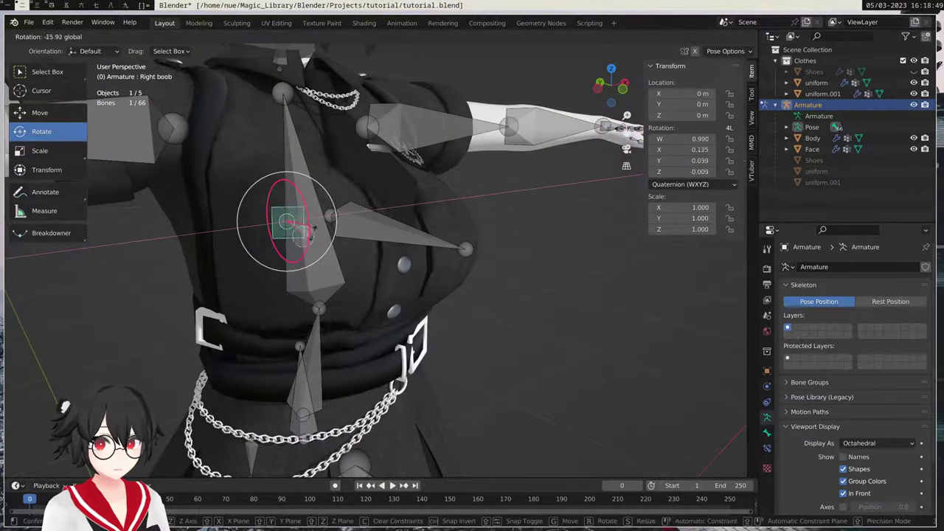
left_click(311, 221)
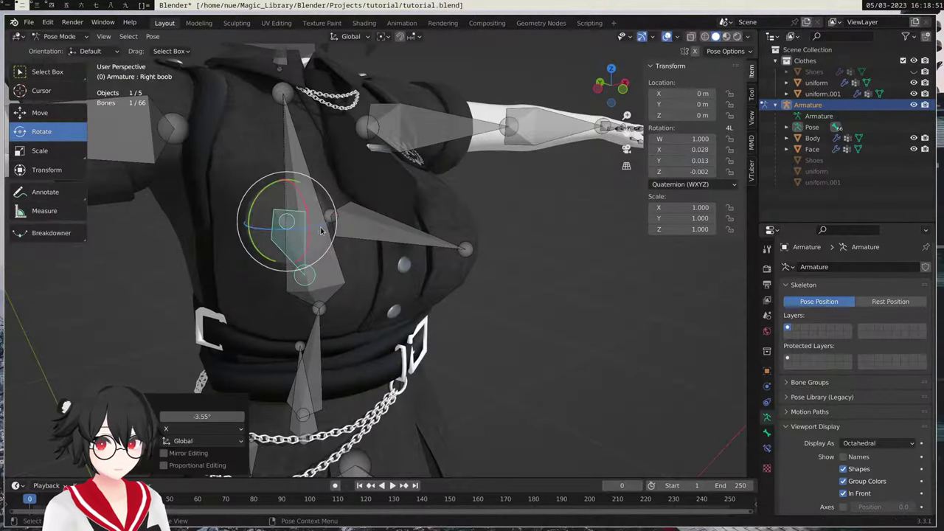
key("r")
key("r")
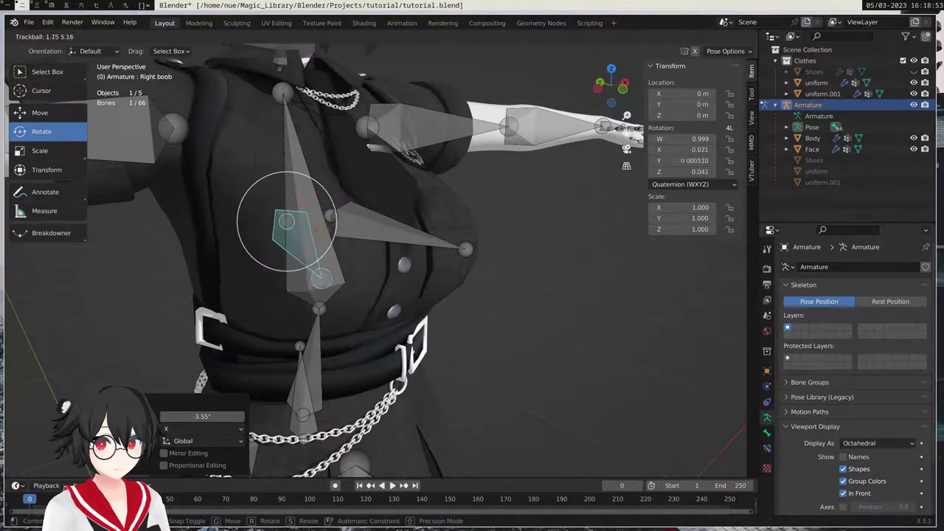
left_click(361, 242)
key("alt+r")
- Open the uniform in Weight Paint mode and examine its Right boob weights from the front
middle_click_drag(361, 241, 405, 222)
left_click(406, 226)
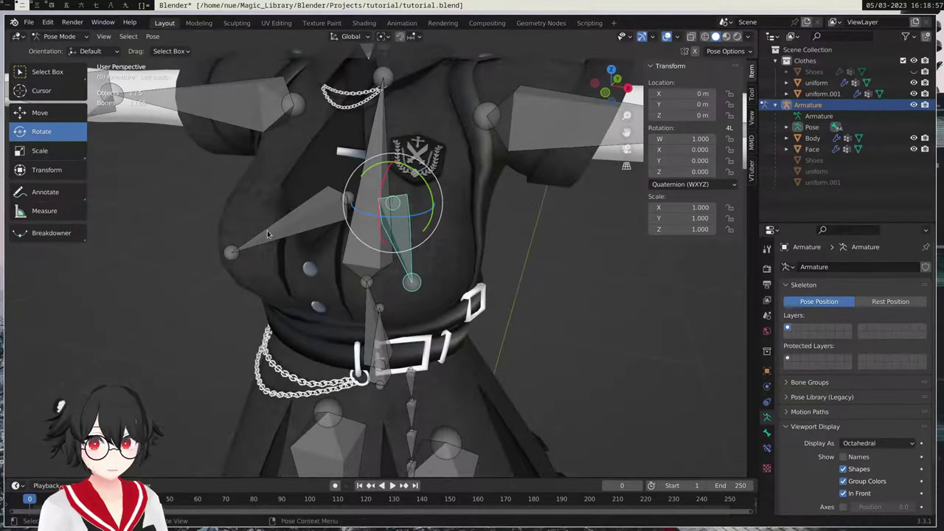
left_click(81, 40)
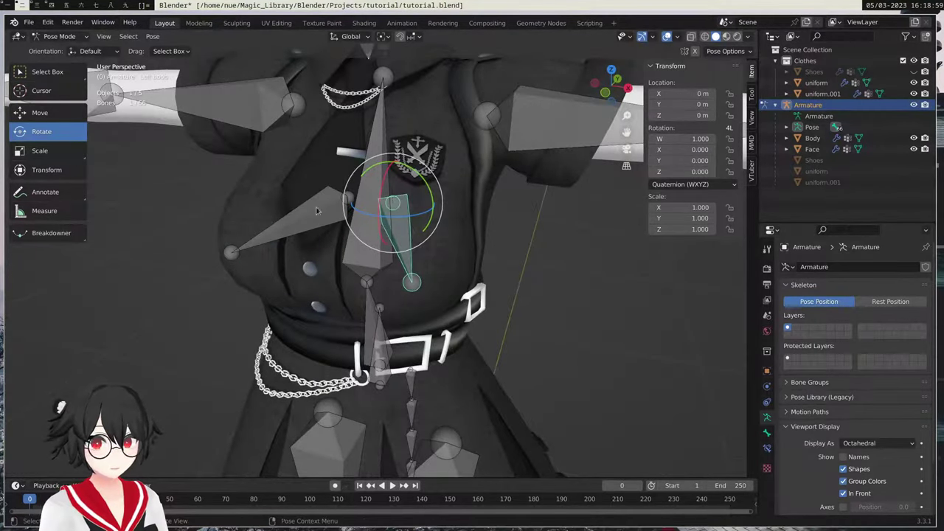
left_click(311, 263)
key("Tab")
key("Tab")
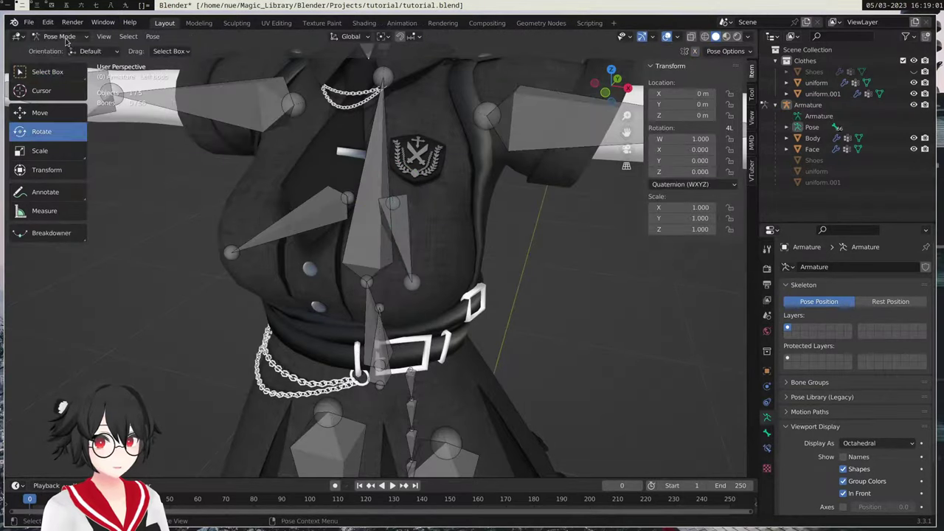
left_click(62, 37)
left_click(64, 51)
left_click(249, 173)
left_click(62, 36)
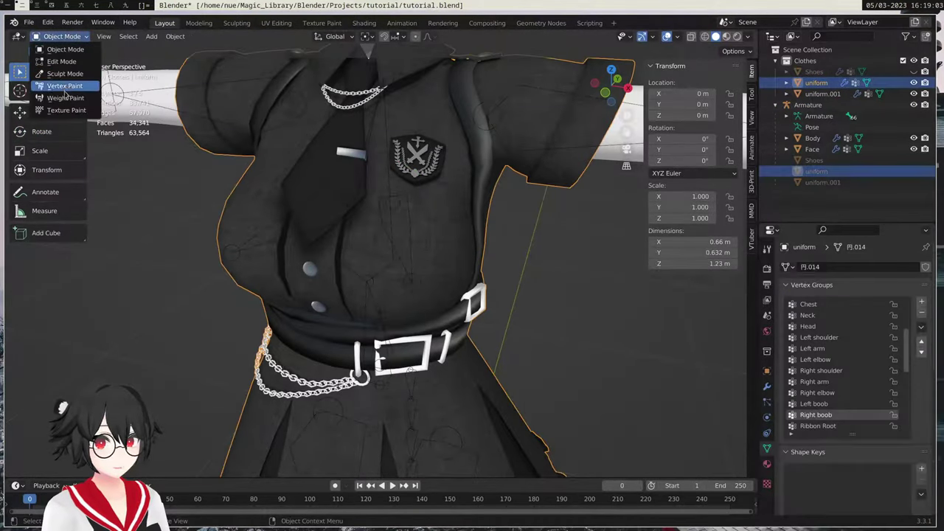
left_click(59, 95)
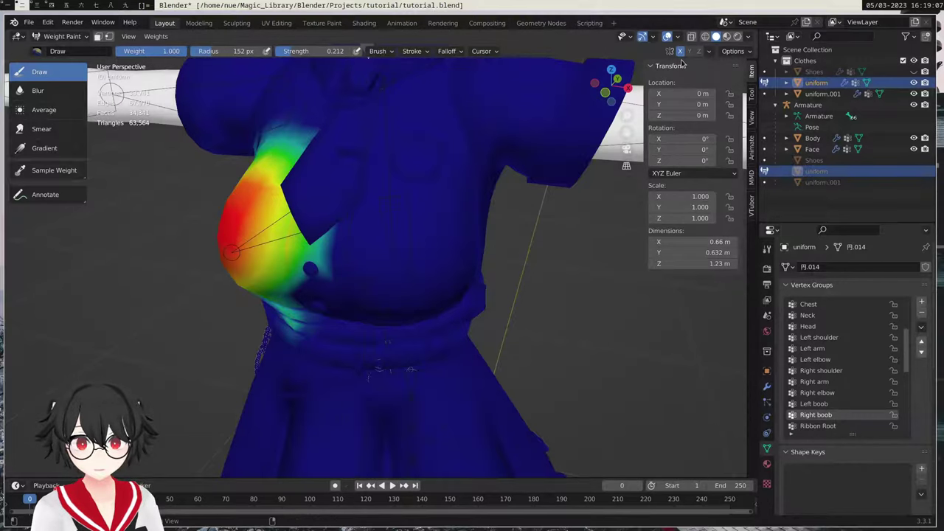
- Leave Weight Paint mode, select the armature and pick the Left boob bone in Pose Mode
left_click(73, 36)
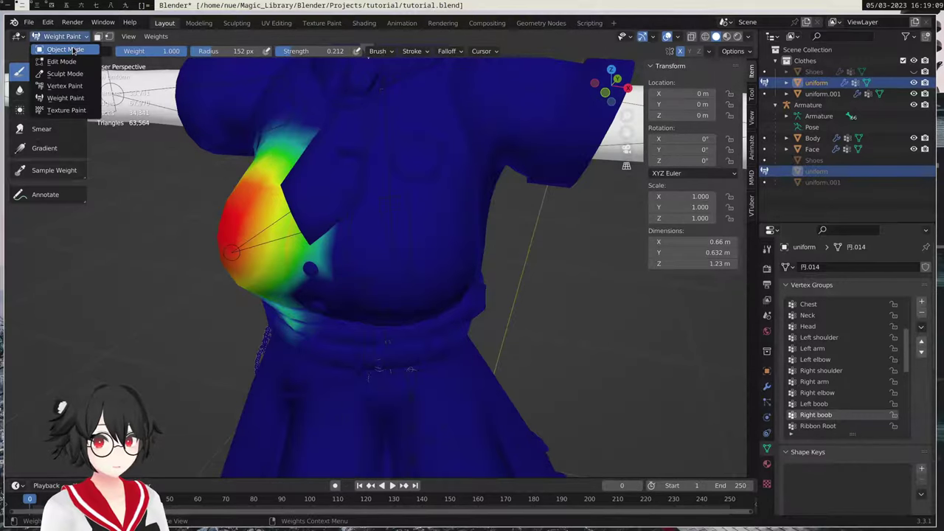
left_click(71, 50)
left_click(401, 209)
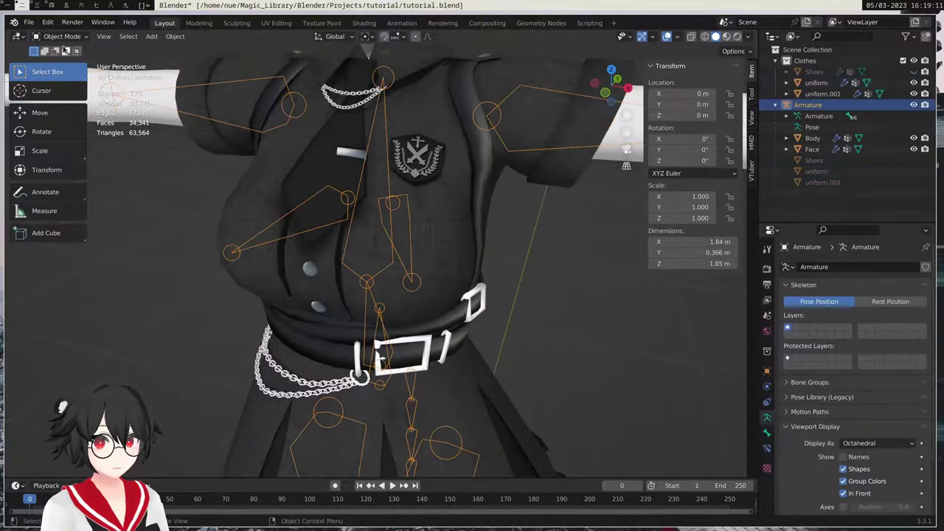
left_click(62, 37)
left_click(63, 68)
left_click(398, 230)
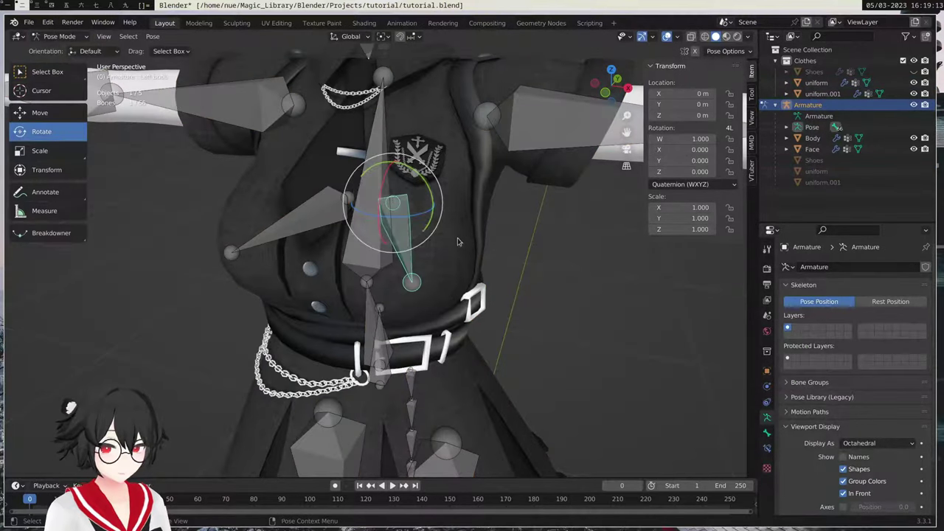
- Rotate the Left boob bone by 17.8° in trackball mode, and about global Z by -0.781° and -9.7°, checking the uniform for clipping
mouse_move(419, 217)
left_mouse_down()
mouse_move(441, 209)
mouse_move(425, 216)
mouse_move(434, 217)
left_mouse_up()
middle_click_drag(515, 256, 465, 226)
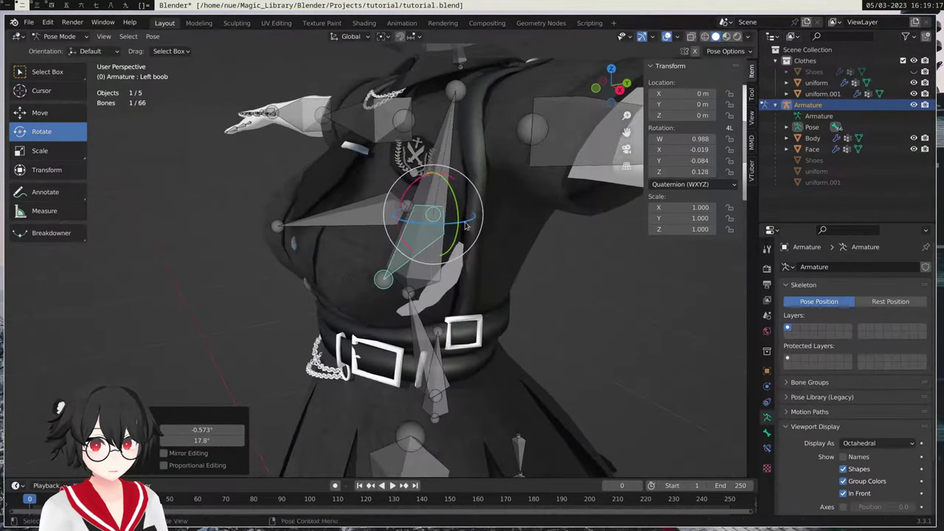
left_click_drag(466, 227, 465, 228)
middle_click_drag(517, 258, 448, 270)
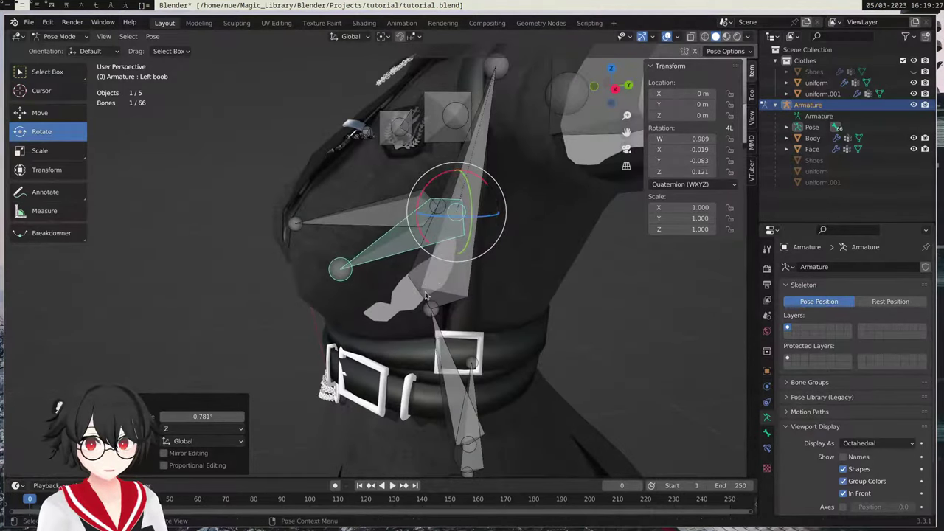
middle_click_drag(465, 281, 458, 222)
left_click_drag(454, 213, 445, 213)
middle_click_drag(336, 229, 428, 229)
scroll(285, 286, "down", 4)
middle_click_drag(282, 286, 322, 213)
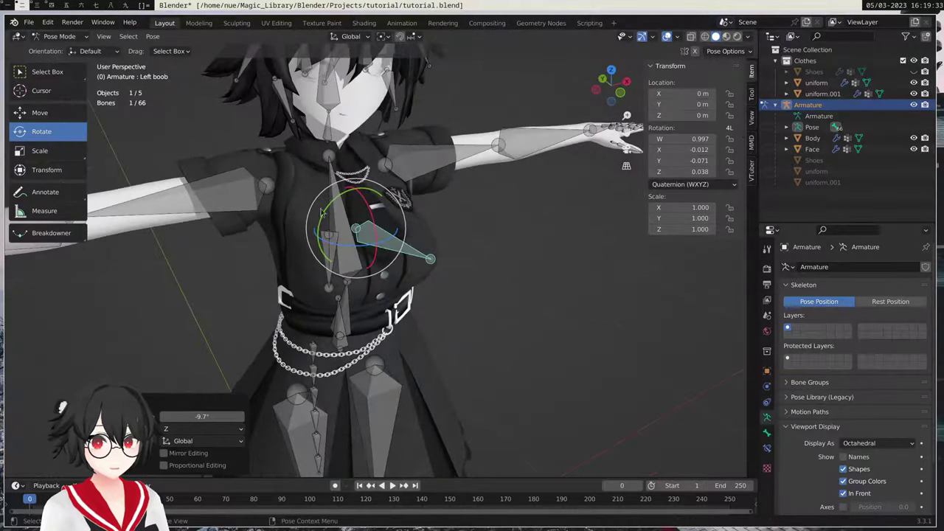
- Lower both arms to the body's sides by rotating the Right arm bone and turning the Left arm bone 75.8°
middle_click_drag(620, 202, 262, 151)
left_click(243, 200)
left_click_drag(264, 148, 251, 186)
left_click(461, 175)
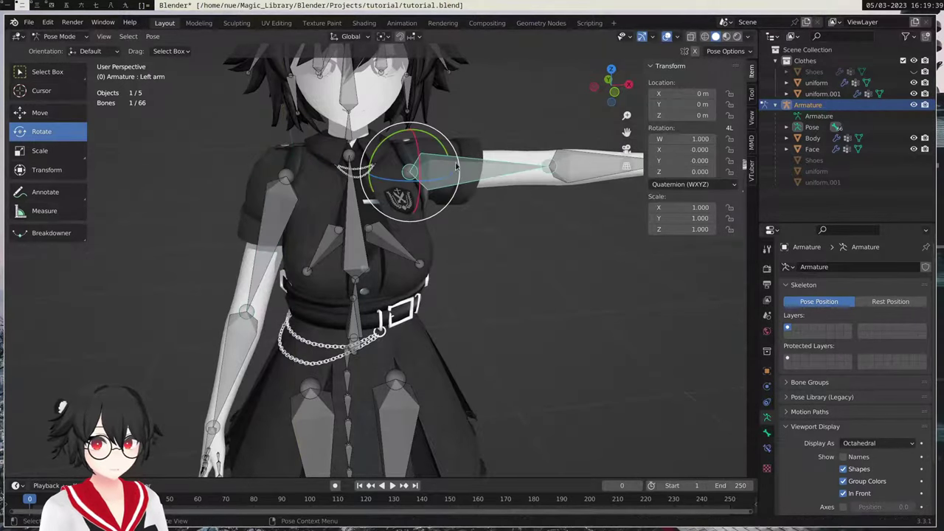
left_click_drag(459, 168, 434, 253)
- Rotate the Right arm bone 14.3° about global Z and check the shoulder and sleeve areas
middle_click_drag(345, 192, 379, 216)
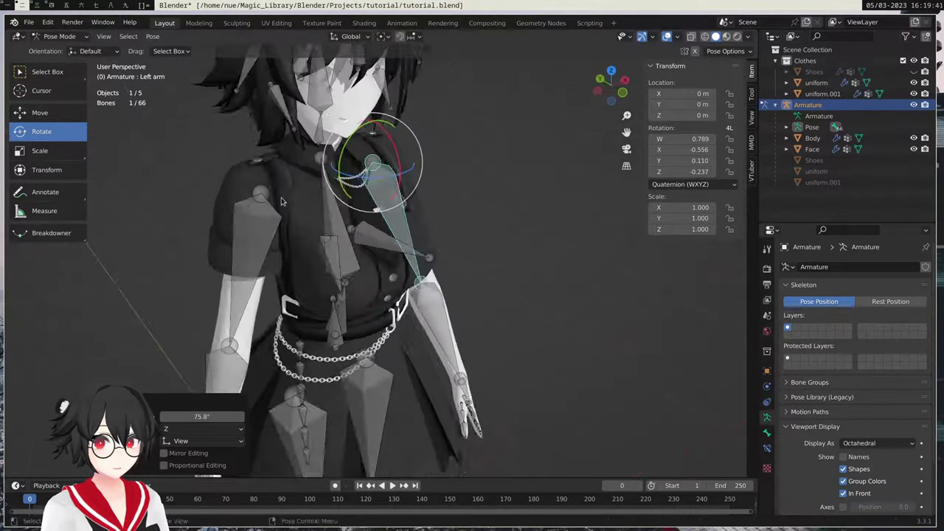
middle_click_drag(284, 202, 431, 235)
scroll(396, 216, "up", 5)
scroll(399, 195, "down", 2)
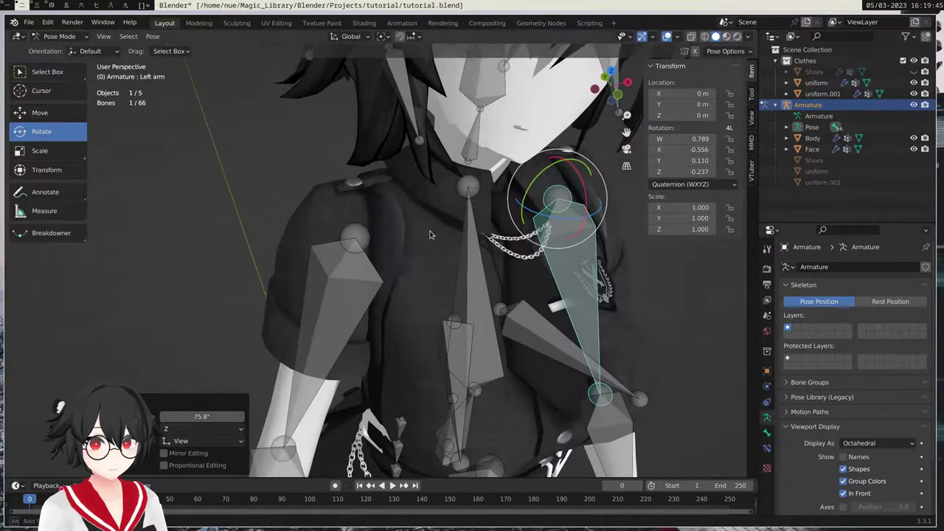
scroll(432, 234, "down", 1)
left_click(367, 273)
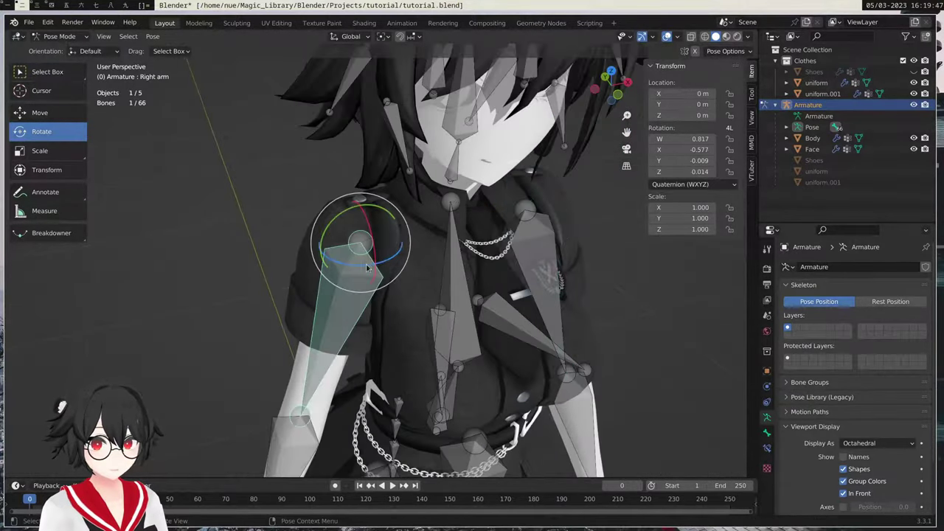
left_click_drag(371, 263, 389, 279)
scroll(399, 280, "down", 2)
middle_click_drag(392, 372, 358, 241, "shift")
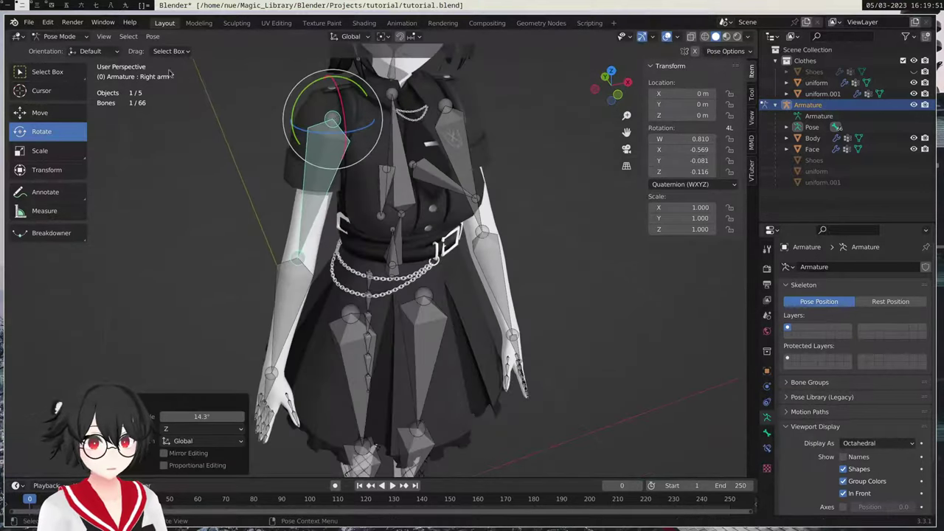
- Leave Pose Mode for Object Mode and select the fishnet stockings mesh uniform.001
left_click(59, 36)
left_click(55, 42)
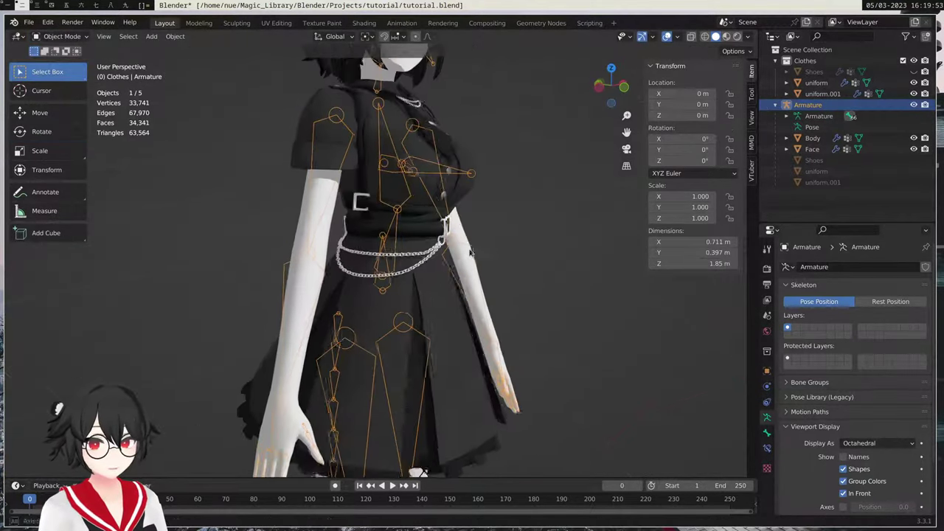
scroll(470, 253, "down", 5)
middle_click_drag(402, 316, 437, 269)
scroll(437, 268, "up", 4)
left_click(434, 253)
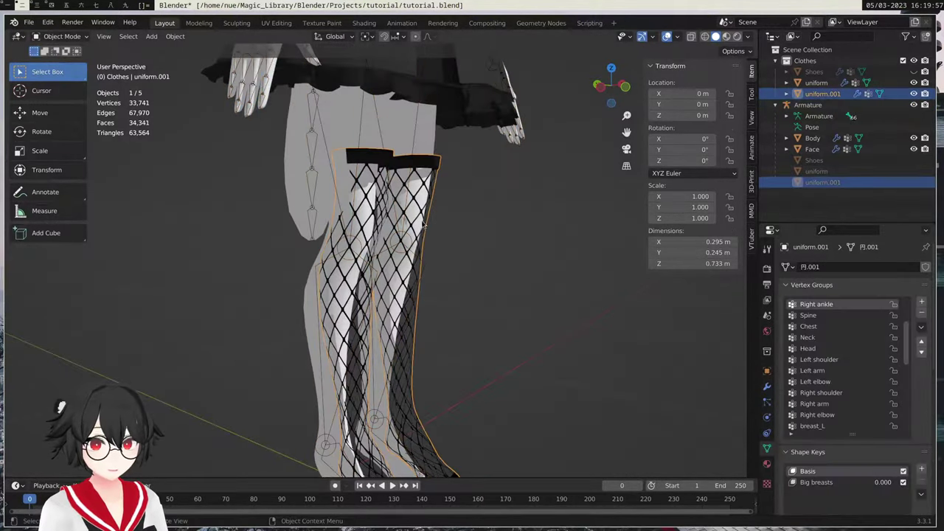
middle_click_drag(428, 236, 391, 195)
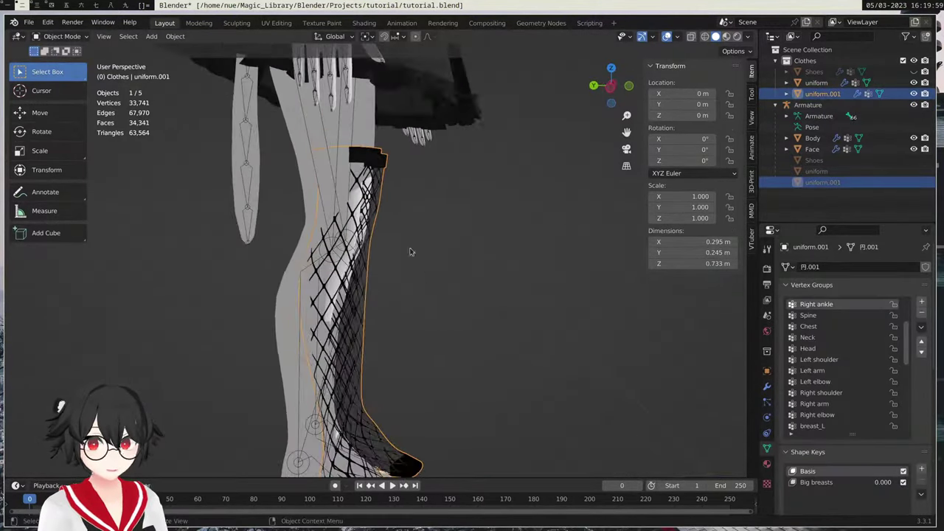
- In Edit Mode from the right view, move all stocking vertices 0.030754 m along Y toward the legs
key("KP_1")
key("KP_3")
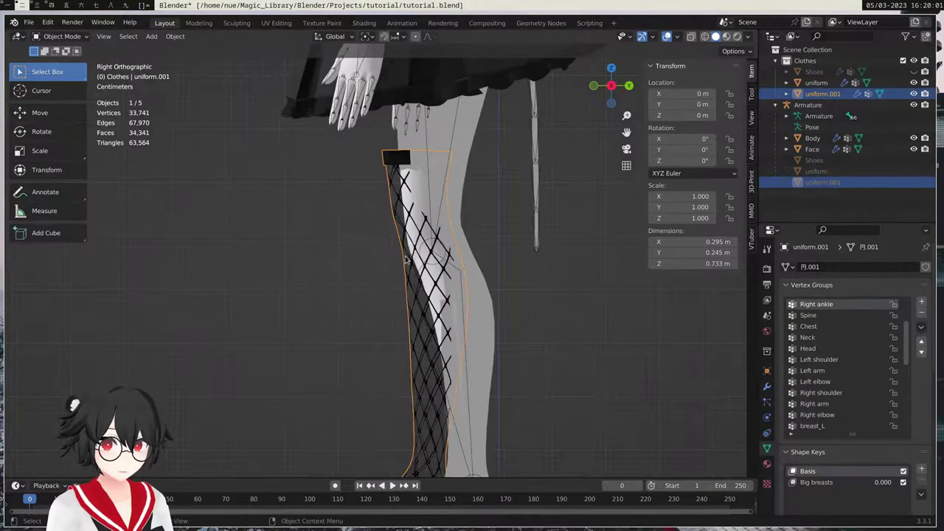
middle_click_drag(546, 341, 459, 193, "shift")
middle_click_drag(412, 135, 360, 210, "shift")
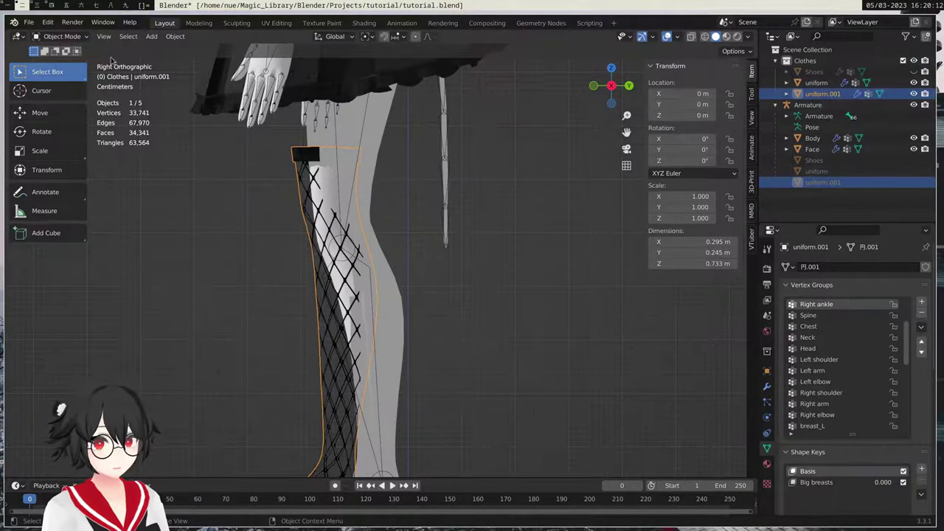
left_click(62, 36)
left_click(58, 53)
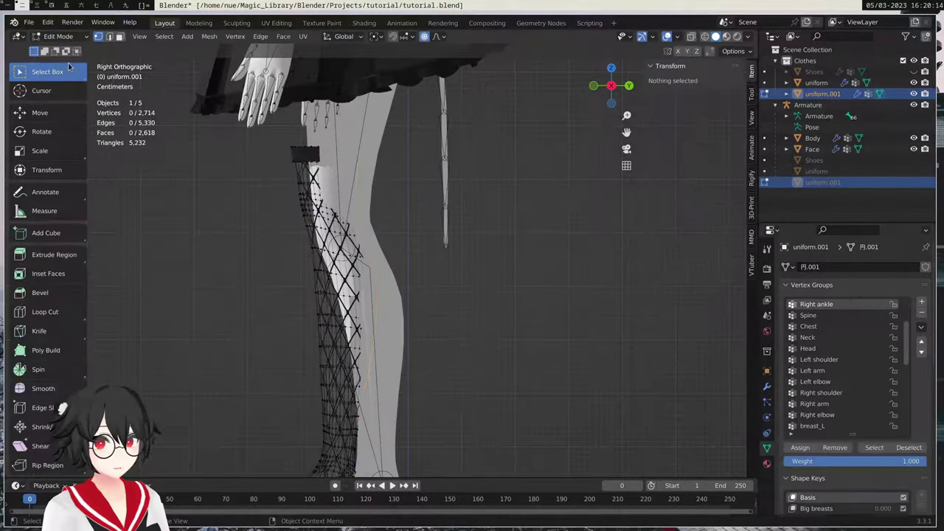
scroll(445, 210, "down", 2)
key("a")
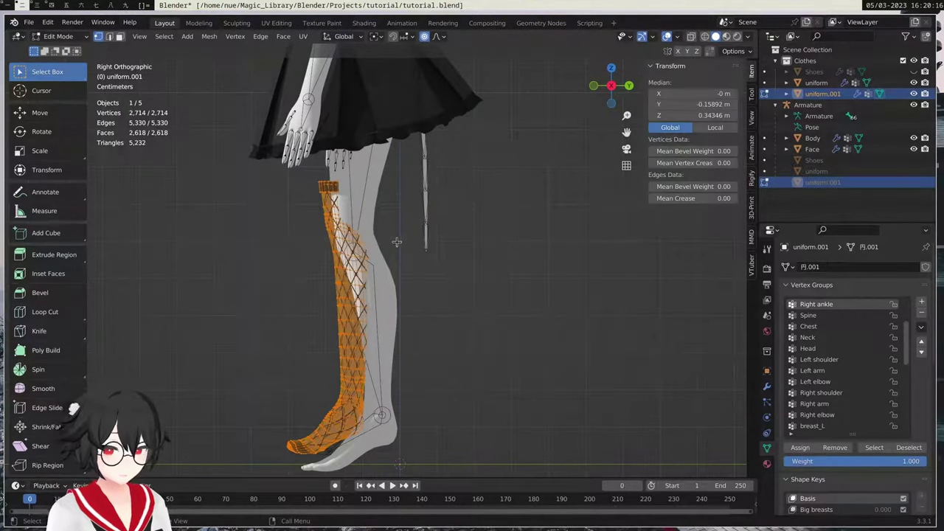
key("g")
key("y")
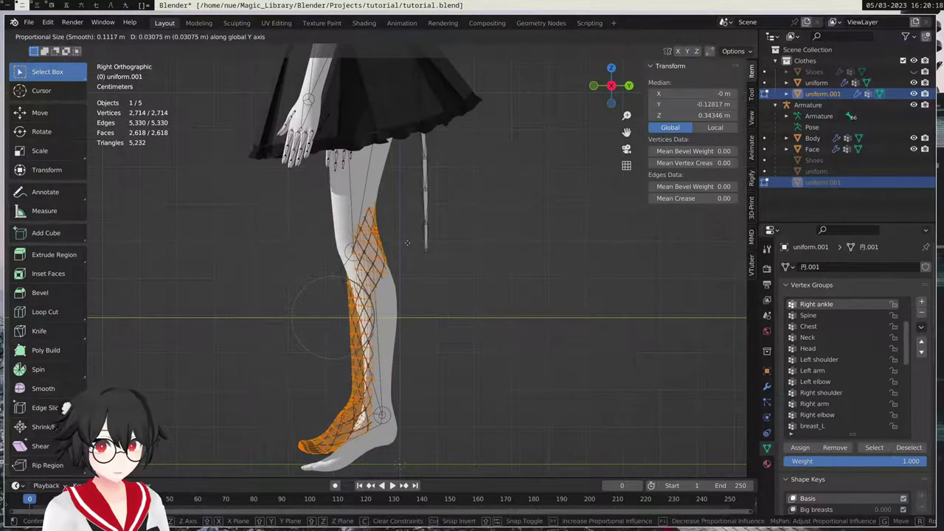
left_click(406, 243)
- From the front view in wireframe shading, select the stocking on the character's right leg and delete its vertices
key("KP_1")
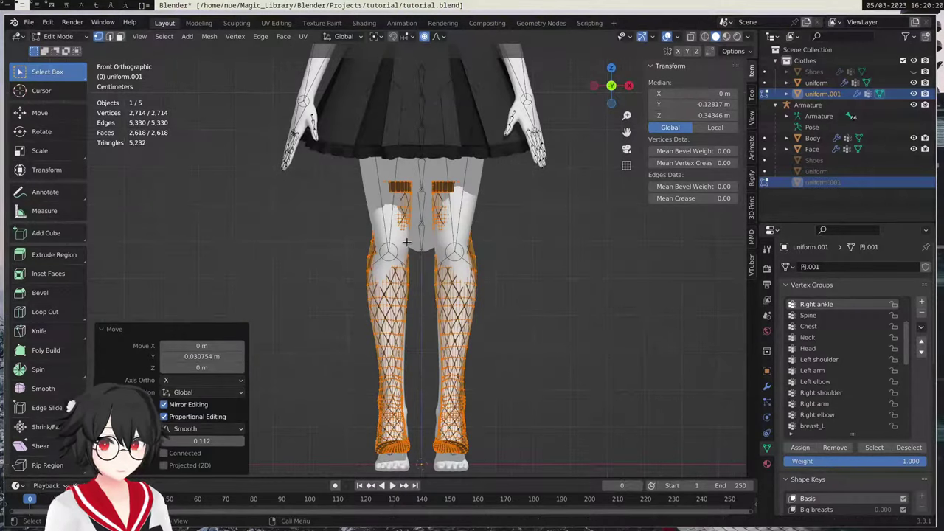
middle_click_drag(428, 286, 400, 250, "shift")
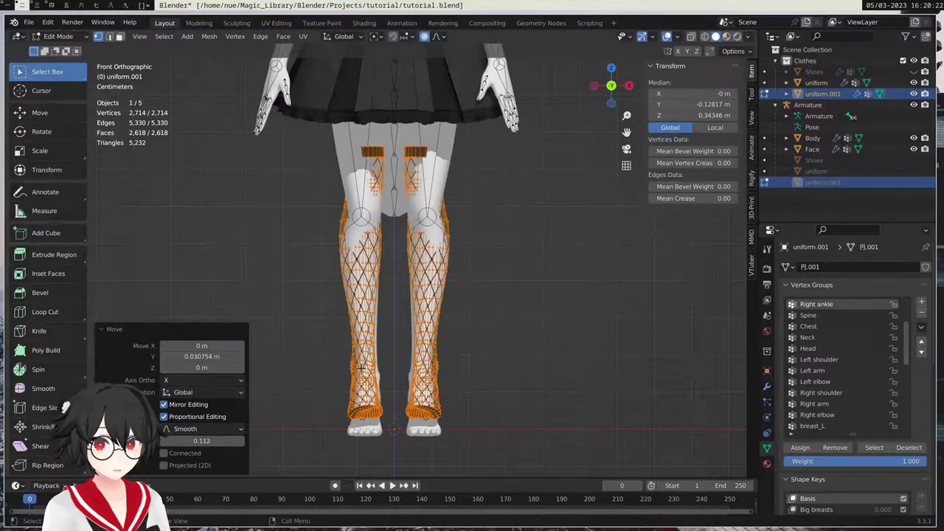
key("z")
left_click(335, 425)
left_click_drag(393, 423, 323, 119)
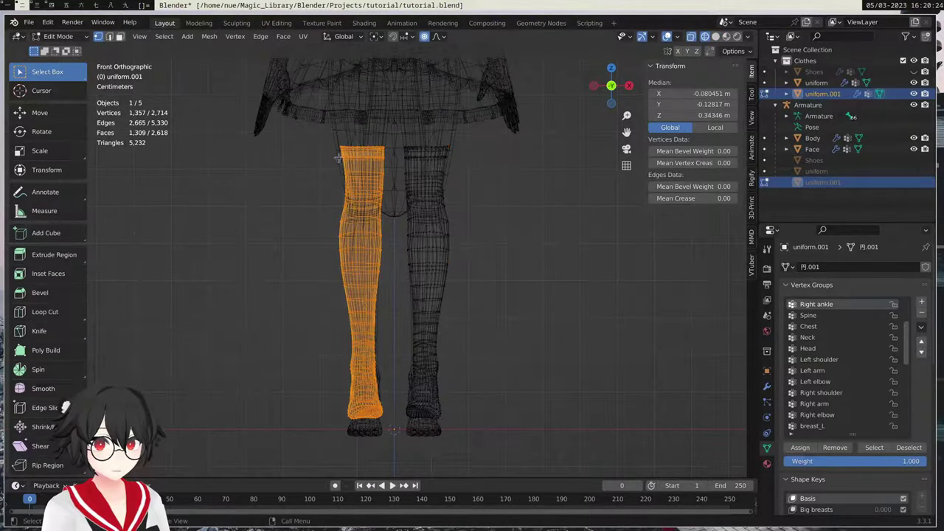
key("x")
left_click(352, 206)
- Select all vertices of the remaining stocking, return to solid shading, and move them about 0.01 m along X onto the leg
left_click_drag(394, 138, 521, 458)
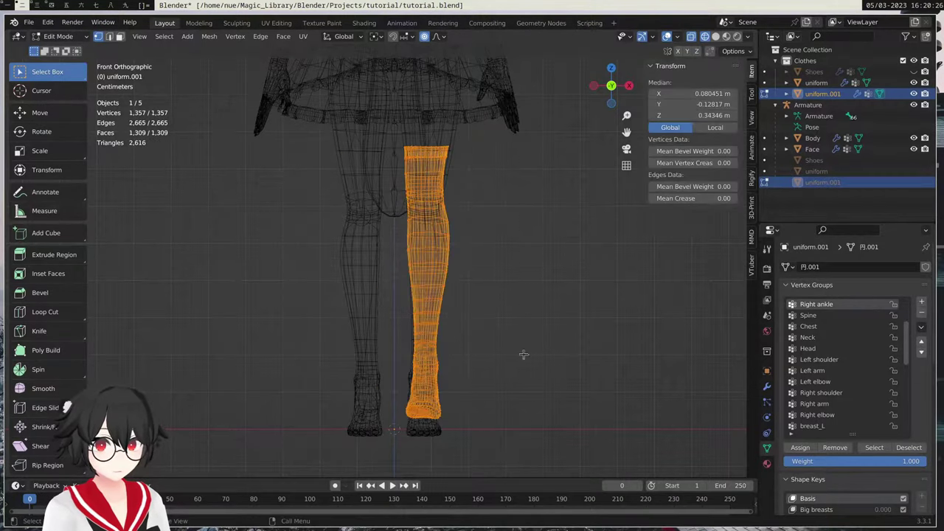
key("z")
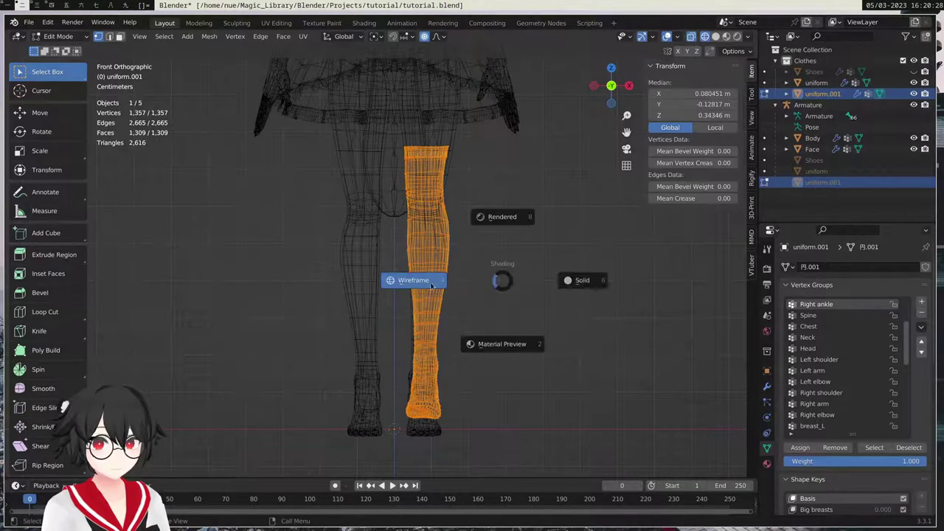
left_click(428, 280)
scroll(516, 214, "up", 3)
middle_click_drag(527, 200, 409, 360, "shift")
key("z")
left_click(483, 358)
middle_click_drag(407, 234, 432, 270, "shift")
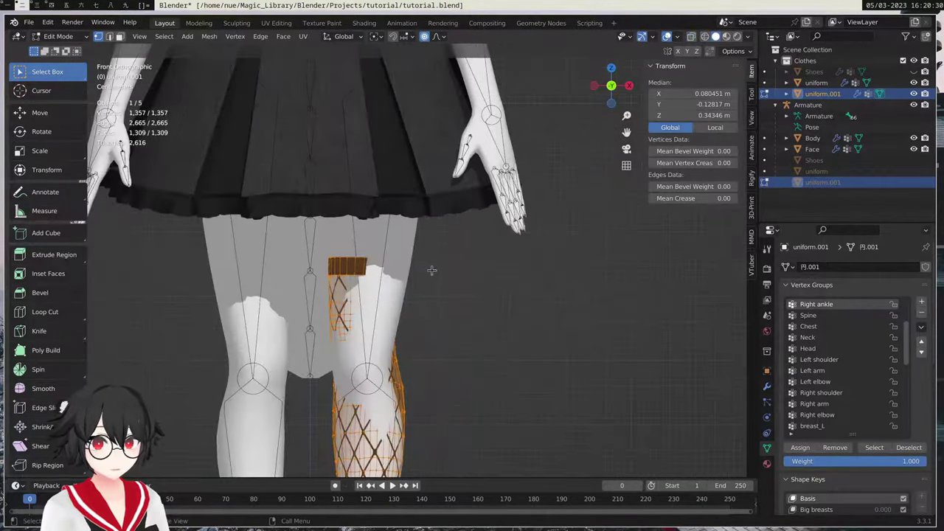
scroll(413, 294, "up", 2)
key("g")
key("x")
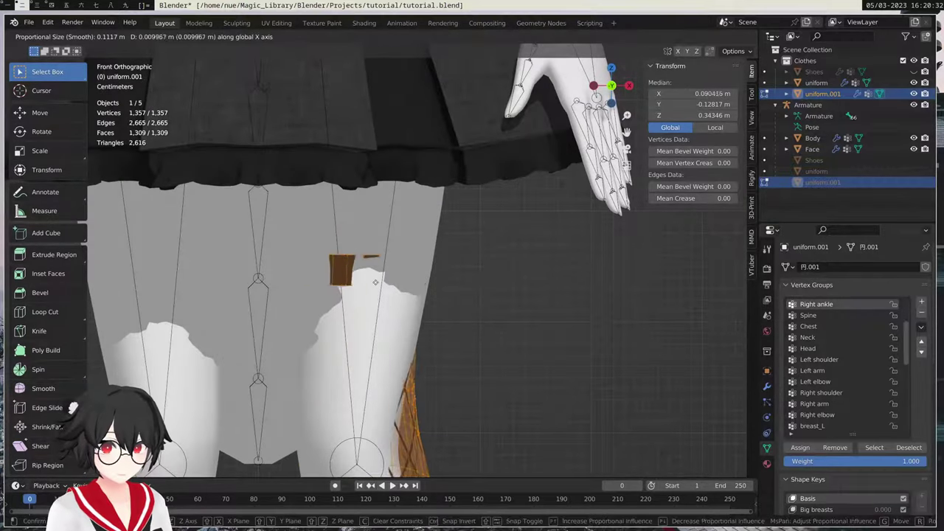
left_click(379, 282)
- Select the top edge loop of the stocking band and scale it by 1.148 with proportional editing
left_click(374, 256, "alt")
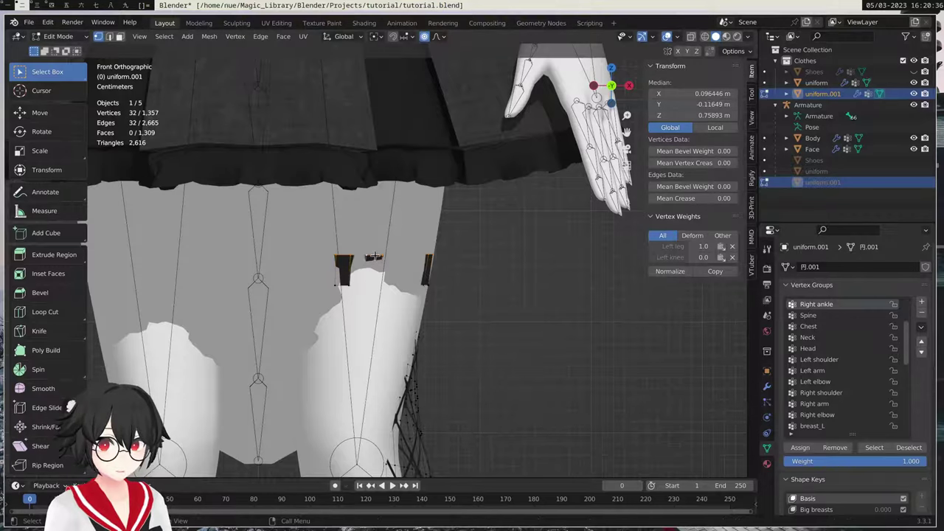
key("s")
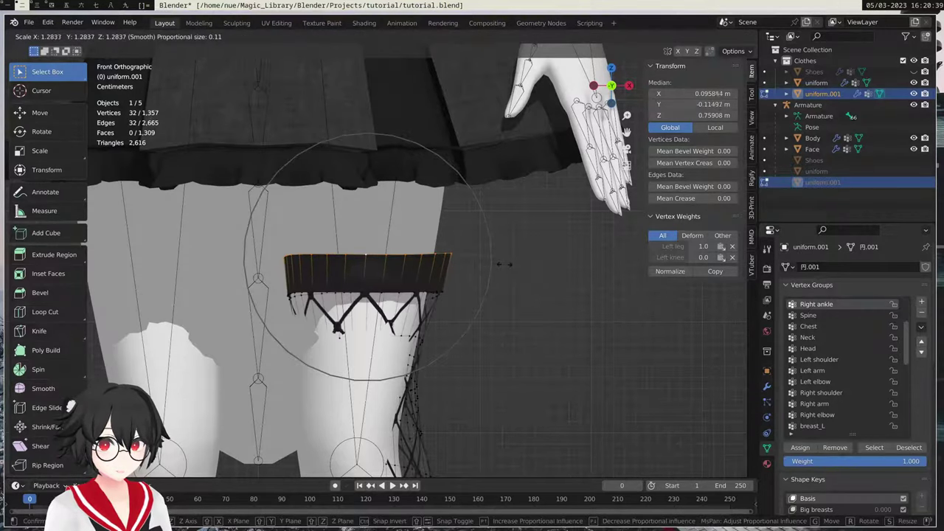
left_click(490, 266)
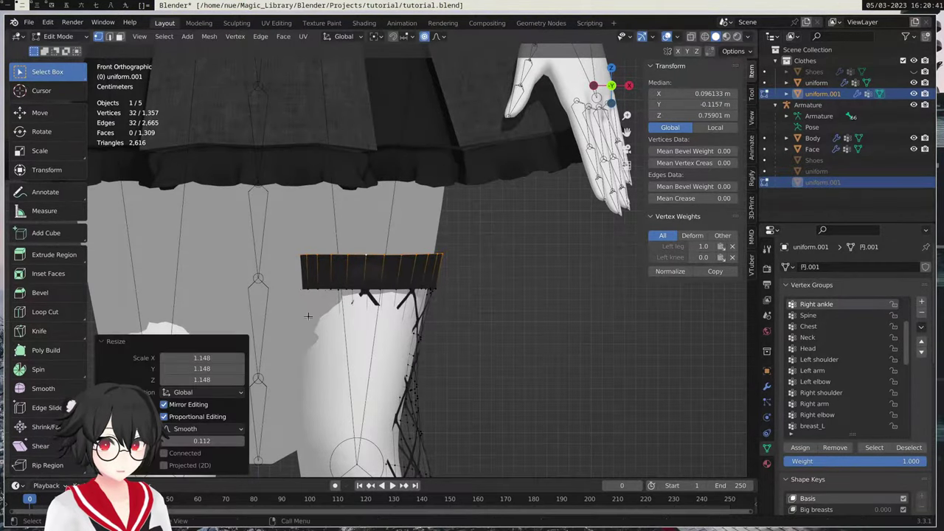
- Check the stocking band in Object Mode, and from the right view in Edit Mode scale its top loop by 0.941
key("Tab")
left_click(283, 324)
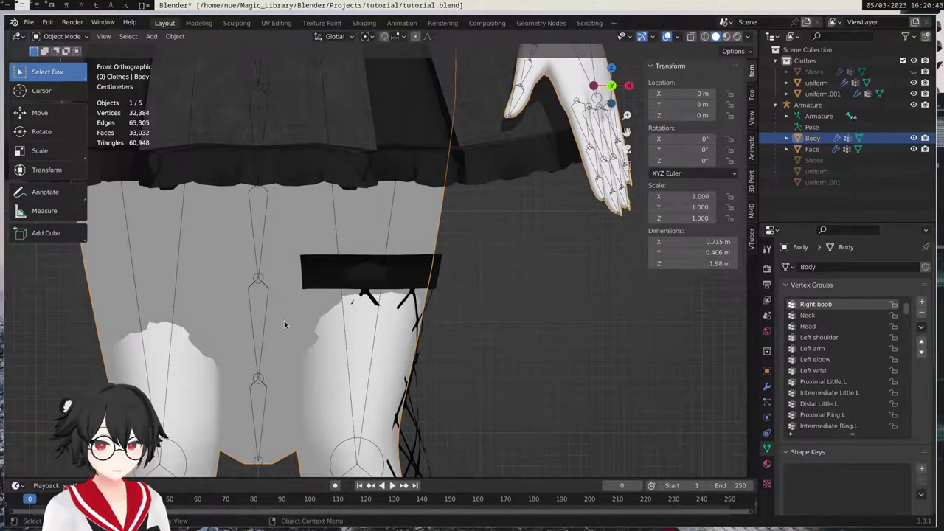
left_click(365, 272)
key("KP_Decimal")
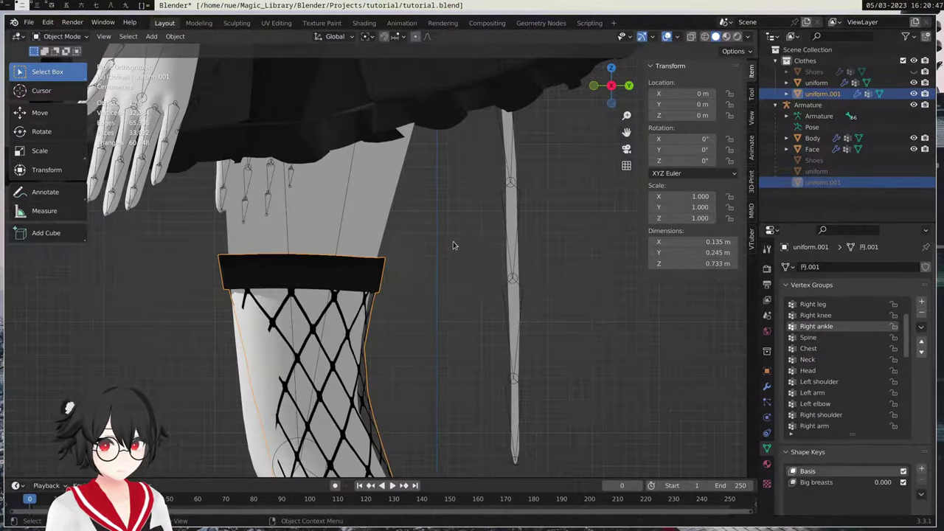
key("Tab")
key("s")
left_click(440, 257)
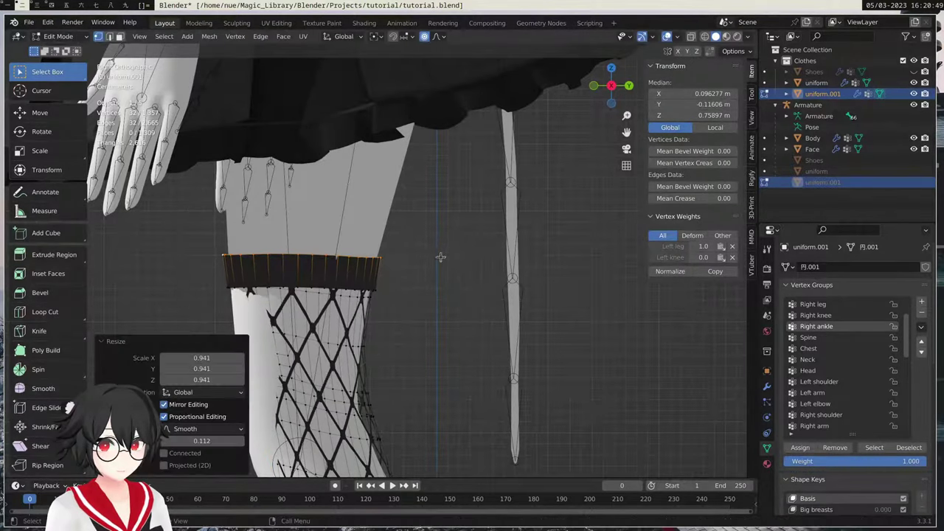
- Try to shift the partial thigh edge loop below the band along Y with a proportional radius of about 0.069 m
left_click(334, 345, "alt")
middle_click_drag(358, 357, 392, 337, "shift")
key("g")
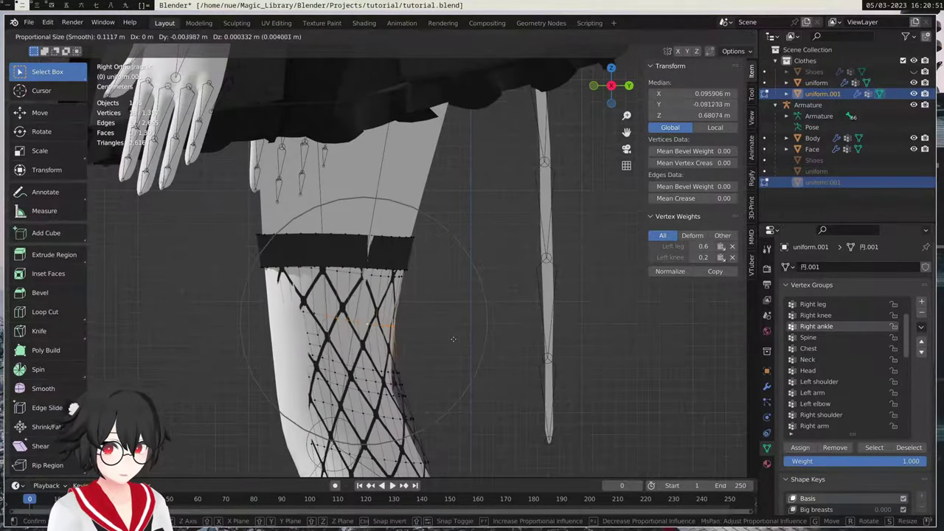
scroll(453, 339, "up", 5)
key("y")
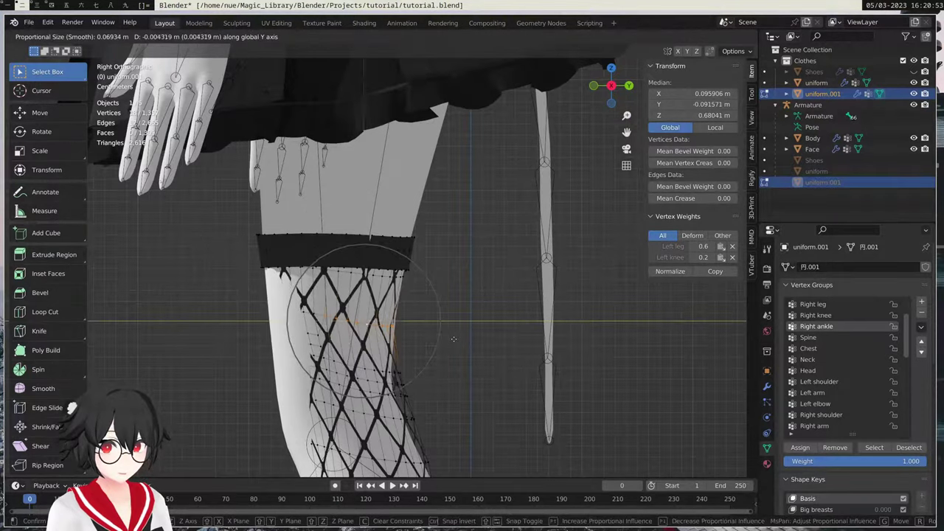
left_click(443, 339)
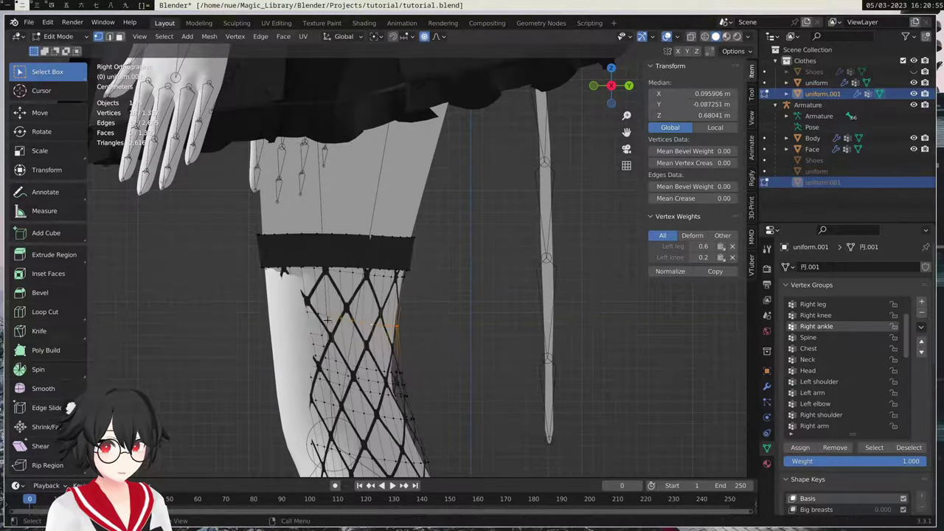
- Select the full edge loop on the thigh just below the band, scale it to enclose the leg, and shift it along Y
scroll(329, 320, "up", 3)
left_click(284, 356, "alt+shift")
key("s")
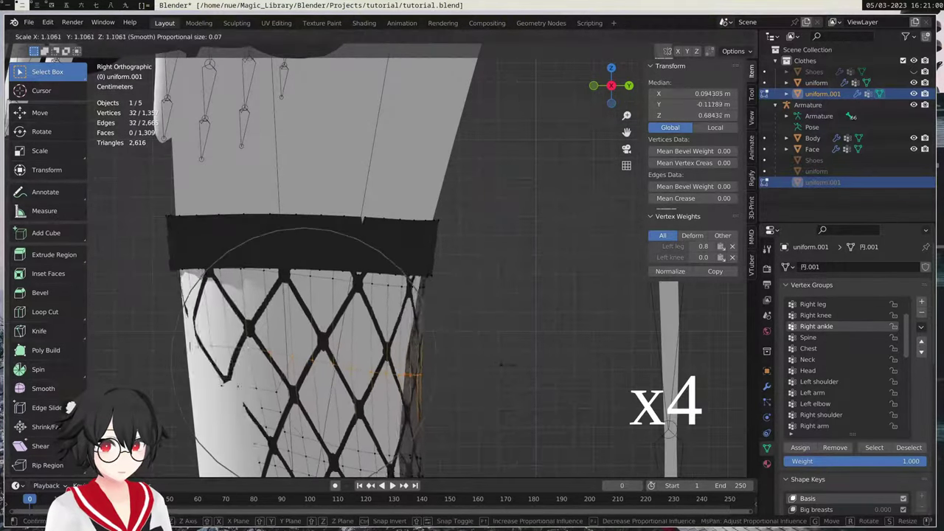
left_click(443, 369)
key("g")
key("y")
left_click(483, 362)
key("s")
left_click(494, 361)
- Shift the thigh loop and the edge loop just above the knee along Y to follow the leg's side profile
middle_click_drag(434, 375, 524, 196, "shift")
key("g")
key("y")
left_click(533, 256)
left_click(520, 355, "alt")
key("g")
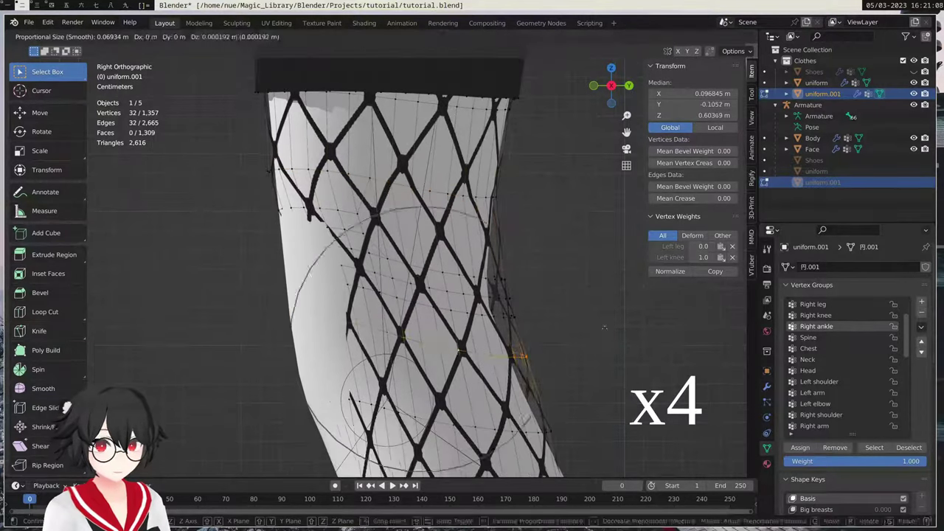
key("y")
scroll(583, 329, "down", 2)
left_click(576, 329)
- Select the edge loop just below the knee, scale it to clear the skin, and shift it along Y
middle_click_drag(523, 349, 517, 327, "shift")
left_click(465, 408, "alt")
key("s")
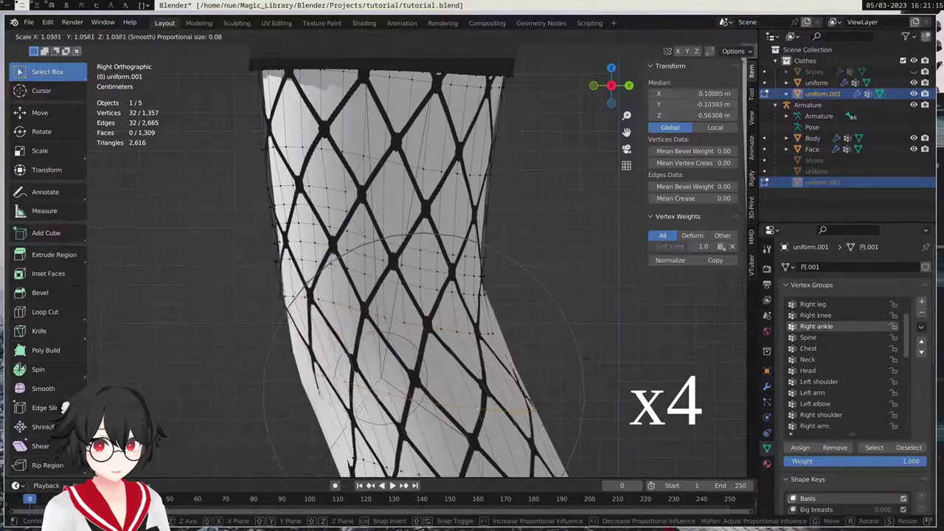
left_click(472, 407)
key("g")
key("y")
key("s")
left_click(493, 369)
- From the front, move the loop below the knee -0.014561 m along X and narrow it along X to about 0.8
middle_click_drag(486, 360, 582, 358)
key("g")
key("x")
left_click(521, 358)
key("s")
key("x")
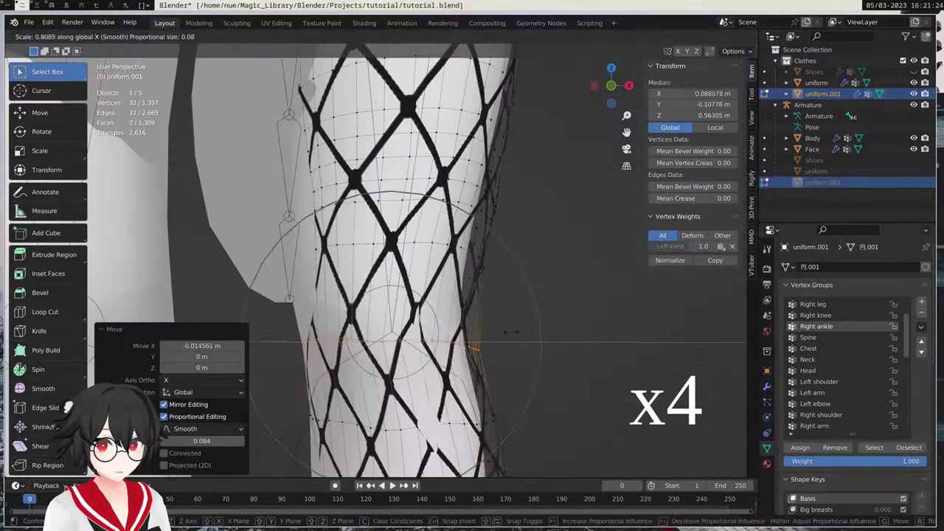
left_click(509, 332)
- Shift the edge loop just above the knee along X and scale it to fit around the leg
left_click(472, 269, "alt")
key("g")
key("x")
left_click(529, 273)
key("s")
left_click(535, 273)
- Move stocking vertices around the knee from the side and front, including a shift along X, to cover the protruding skin
middle_click_drag(536, 272, 428, 244)
left_click(402, 225, "alt")
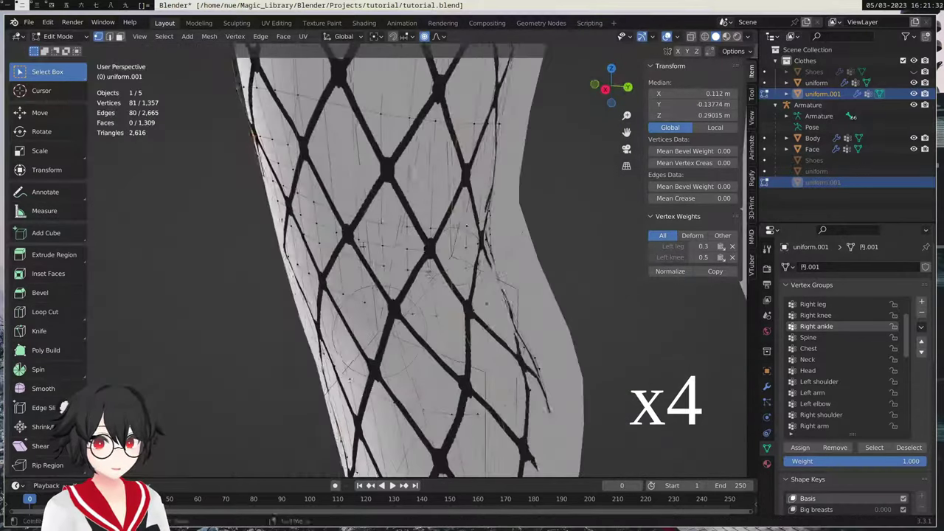
key("g")
left_click(395, 227)
middle_click_drag(369, 227, 472, 266)
left_click(520, 308)
key("g")
key("x")
left_click(558, 309)
middle_click_drag(559, 310, 391, 280)
key("g")
left_click(384, 317)
- Select the edge loop at the upper calf and move it 0.007103 m along Y
left_click(533, 205, "alt")
key("g")
key("y")
left_click(565, 206)
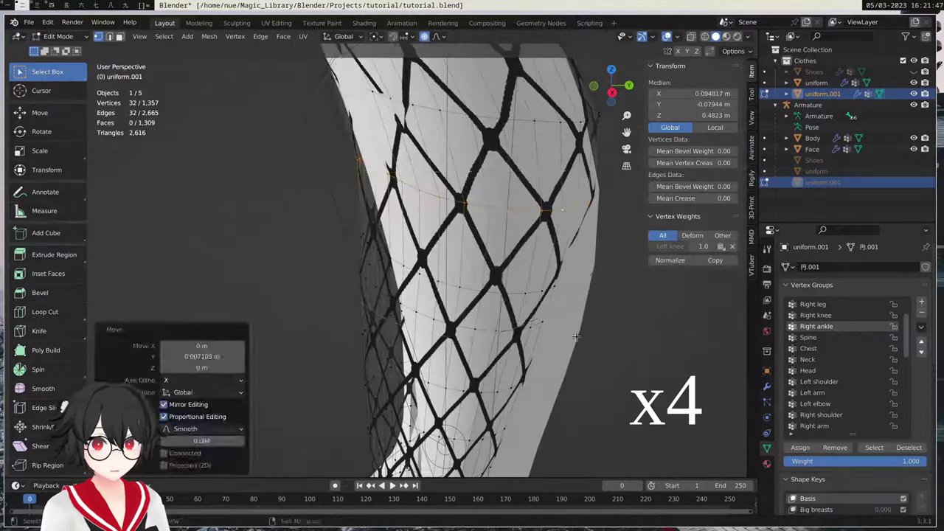
- Shift the calf loop along Y, scale it to fit the calf, and move it -0.010232 m along X
key("g")
key("y")
left_click(592, 213)
key("s")
left_click(590, 208)
middle_click_drag(504, 218, 476, 211, "alt")
key("g")
key("x")
left_click(470, 211)
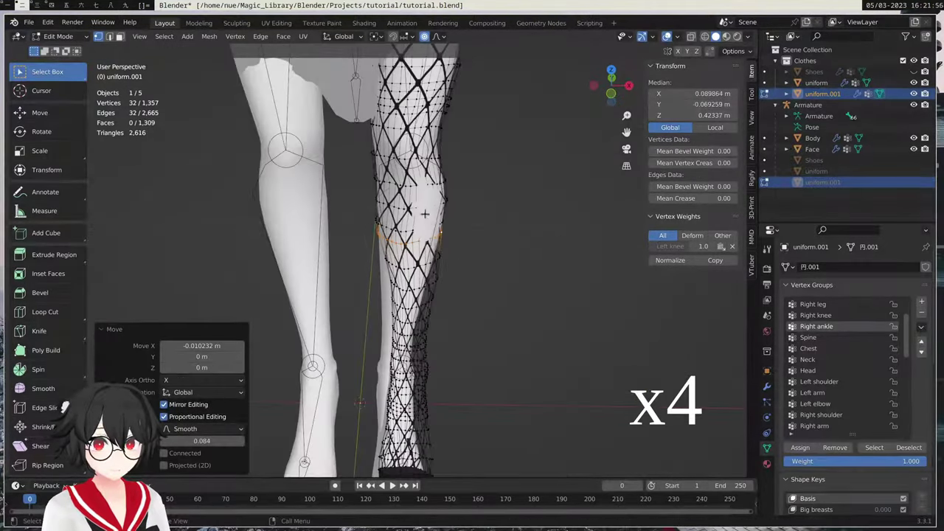
- Select the edge loop on the lower shin above the ankle and move it along Y onto the leg
middle_click_drag(511, 255, 468, 274)
scroll(468, 274, "up", 4)
left_click(295, 216, "alt")
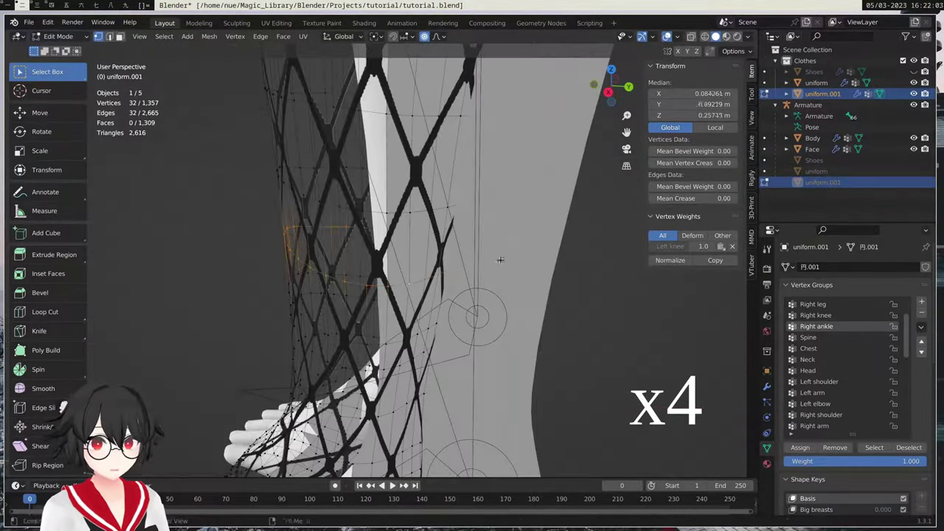
key("g")
key("y")
scroll(546, 260, "down", 5)
left_click(586, 263)
- Scale the stocking around the calf in the horizontal plane only, leaving its height unscaled
scroll(420, 140, "down", 4)
middle_click_drag(421, 140, 344, 227, "shift")
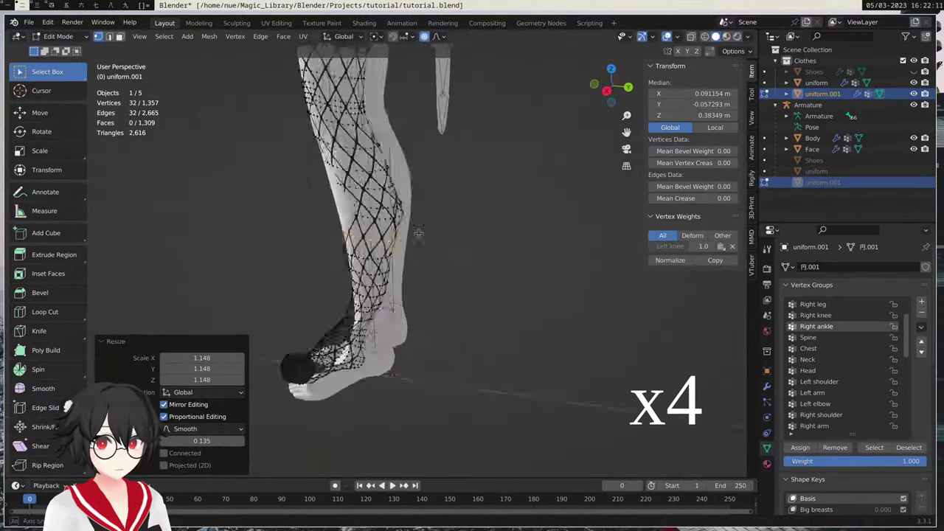
left_click(436, 137)
middle_click_drag(436, 136, 516, 184)
key("s")
key("shift+z")
left_click(533, 270)
- Move the stocking vertices at the back of the calf horizontally to follow the calf's bulge
key("g")
key("shift+z")
key("g")
key("shift+z")
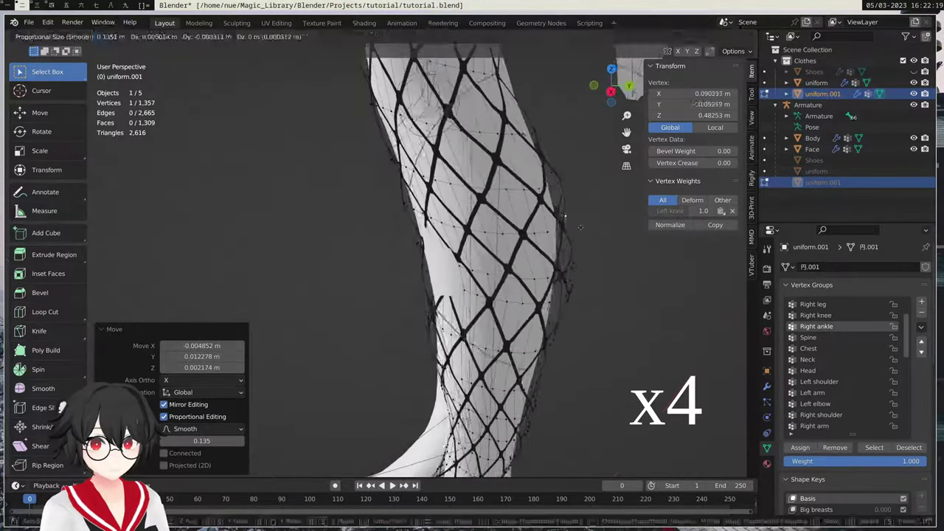
left_click(567, 215)
- Pull individual stocking vertices on the shin outward with proportional editing to cover the exposed skin
middle_click_drag(567, 215, 588, 234)
left_click(450, 220)
key("g")
middle_click_drag(459, 258, 463, 225, "shift")
left_click(476, 306)
key("g")
left_click(480, 312)
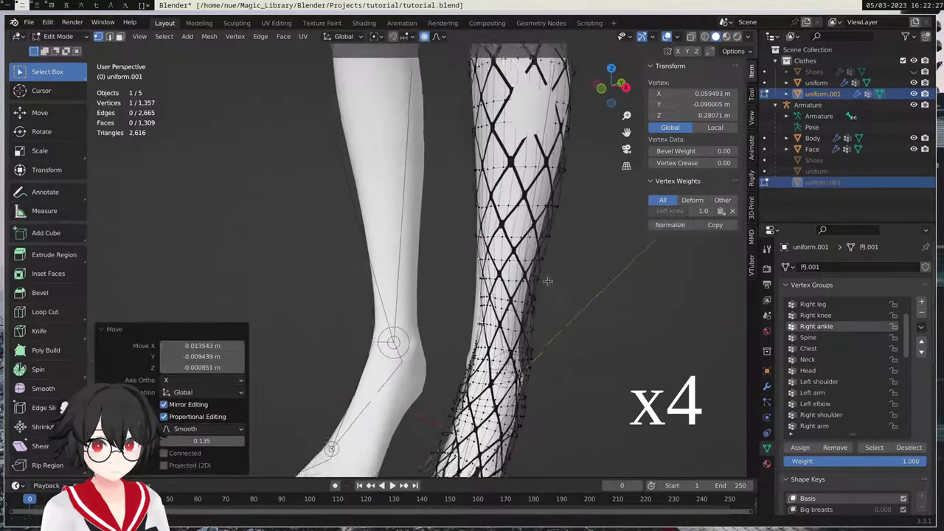
- Move a vertex at the stocking's toe end down about 0.04 m over the toes, using a proportional radius of about 0.22 m
left_click(509, 284)
middle_click_drag(548, 269, 449, 244)
middle_click_drag(286, 353, 435, 355)
left_click(494, 344)
key("g")
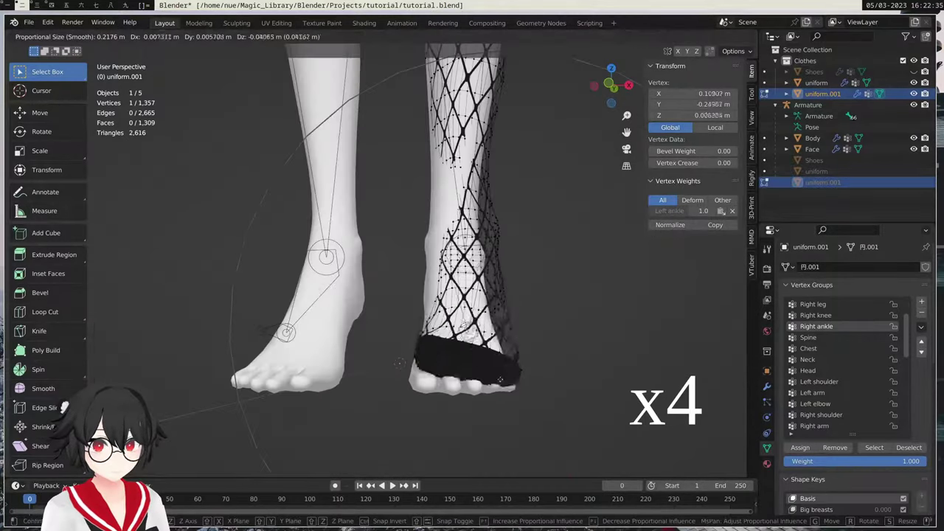
- Adjust stocking vertices around the ankle and instep with proportional editing so the net sits over the skin
left_click(438, 250)
key("g")
mouse_move(441, 261)
middle_mouse_down()
mouse_move(479, 270)
mouse_move(429, 248)
middle_mouse_up()
left_click(429, 248)
middle_click_drag(476, 289, 509, 292)
left_click(444, 274)
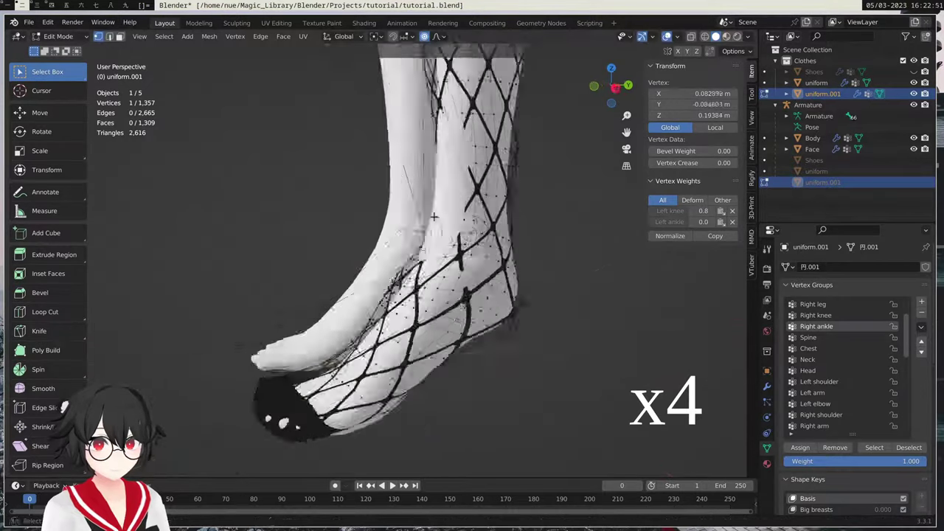
key("g")
mouse_move(444, 275)
middle_mouse_down()
mouse_move(424, 274)
mouse_move(454, 269)
middle_mouse_up()
left_click(432, 277)
- Move vertices along the side of the foot and at the ankle with a smaller proportional radius to fit the foot
left_click(442, 241)
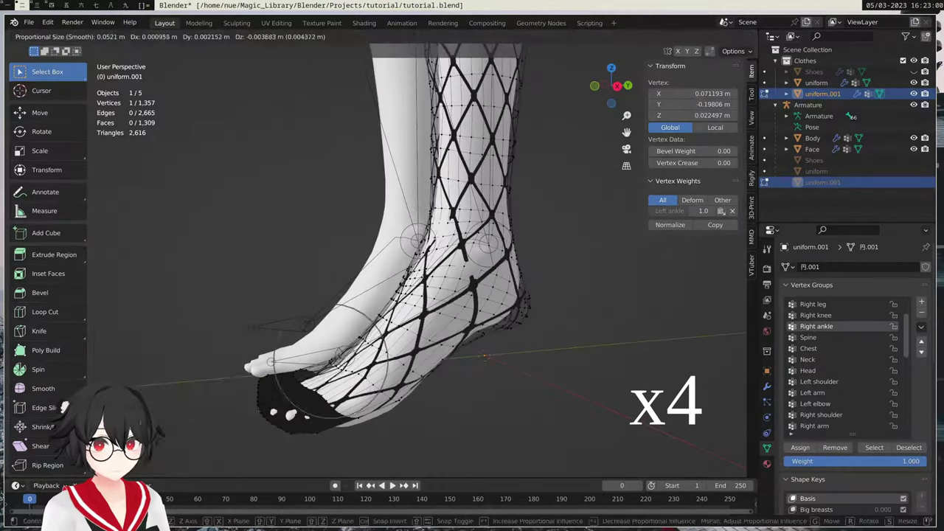
left_click(436, 328)
left_click(328, 338)
middle_click_drag(436, 328, 414, 295)
left_click(350, 310)
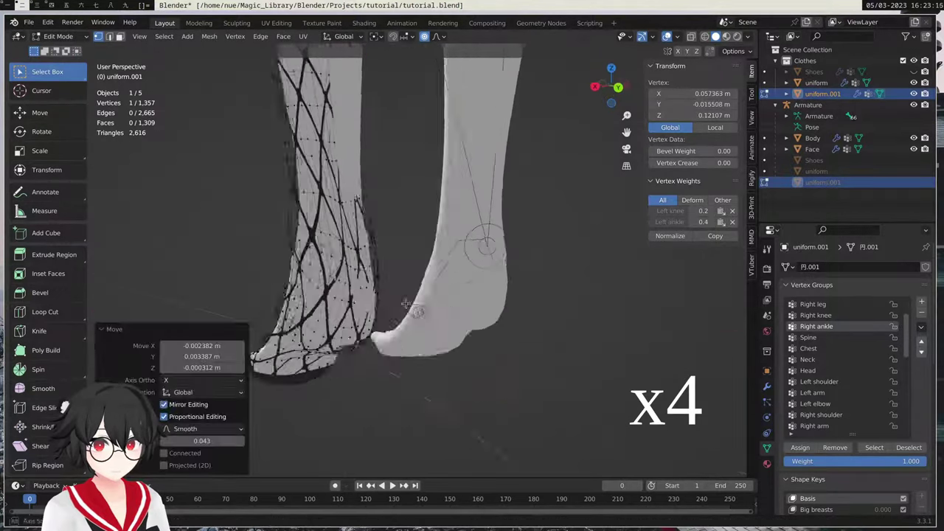
- Pull individual vertices on the inner side of the lower leg outward so the fishnet covers the calf
scroll(408, 304, "up", 2)
left_click(369, 258)
key("g")
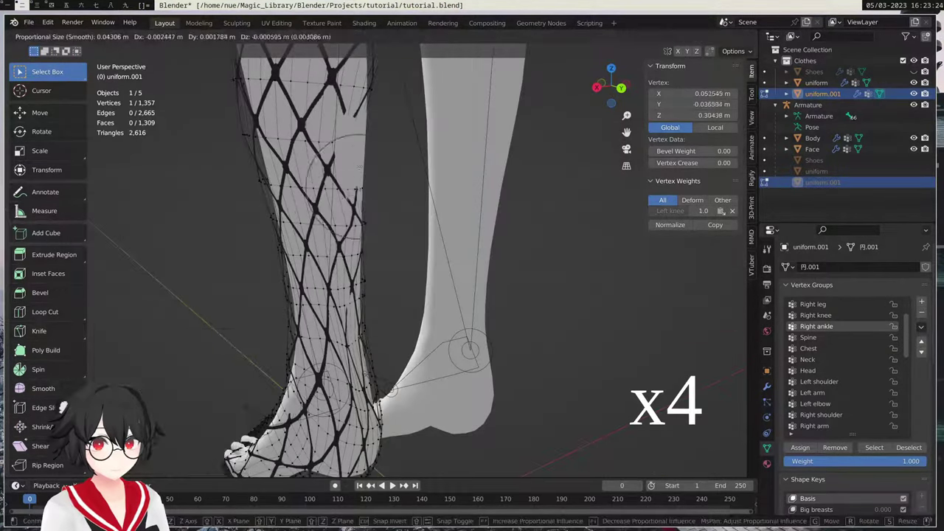
middle_click_drag(365, 145, 343, 151)
left_click(353, 174)
key("g")
left_click(343, 171)
left_click(338, 149)
key("g")
left_click(333, 149)
key("g")
left_click(517, 177)
- Move stocking vertices on the inner thigh below the band outward with a proportional radius of about 0.076 m
scroll(527, 181, "down", 5)
middle_click_drag(527, 181, 405, 390)
scroll(469, 217, "up", 3)
left_click(466, 288)
key("g")
scroll(442, 295, "up", 5)
left_click(483, 287)
key("g")
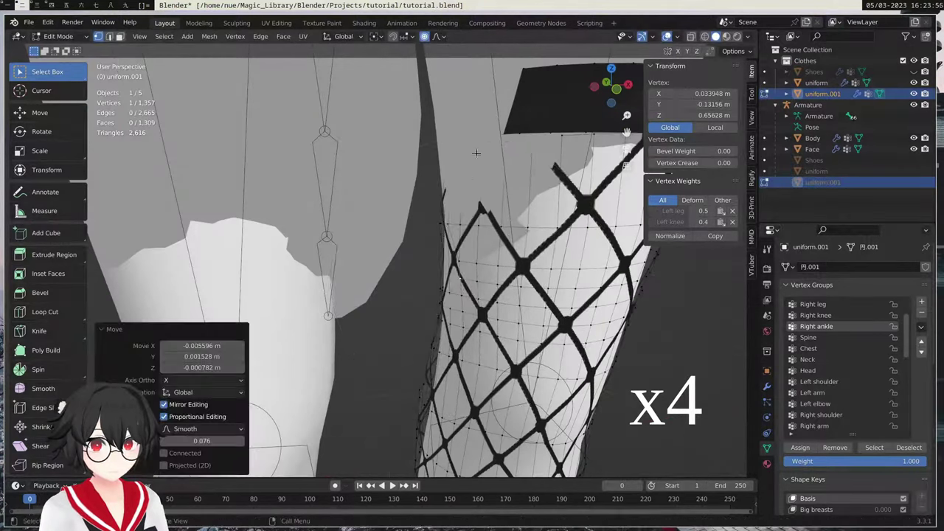
- Move stocking vertices along the inner thigh and knee outward with a proportional radius of about 0.076 m
middle_click_drag(477, 153, 446, 161)
left_click(441, 163)
key("g")
left_click(429, 119)
left_click(419, 103)
middle_click_drag(419, 110, 479, 112)
middle_click_drag(458, 413, 459, 221, "shift")
left_click(461, 292)
key("g")
left_click(451, 296)
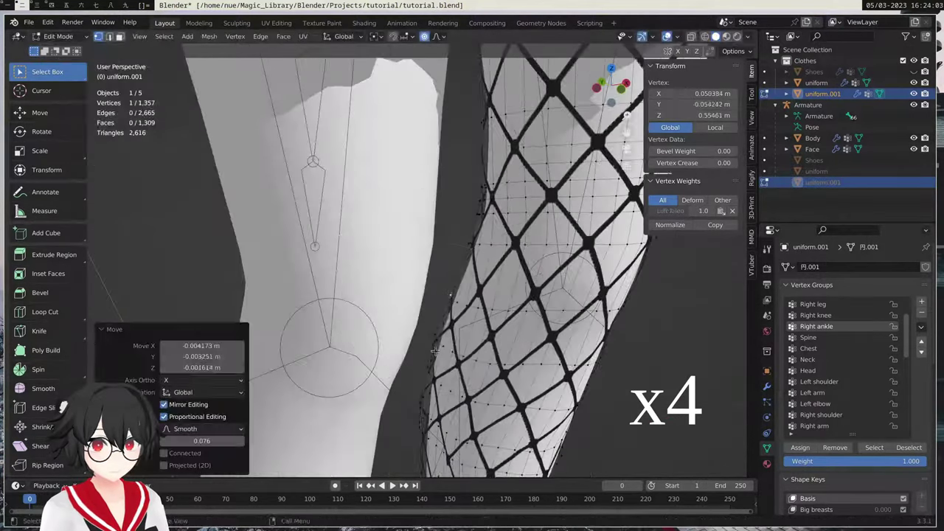
- Move vertices on the inner side of the calf outward with proportional editing, and return to Object Mode to check both legs
left_click(422, 408)
middle_click_drag(424, 413, 413, 199, "shift")
left_click(432, 295)
key("g")
left_click(426, 294)
middle_click_drag(399, 295, 435, 295)
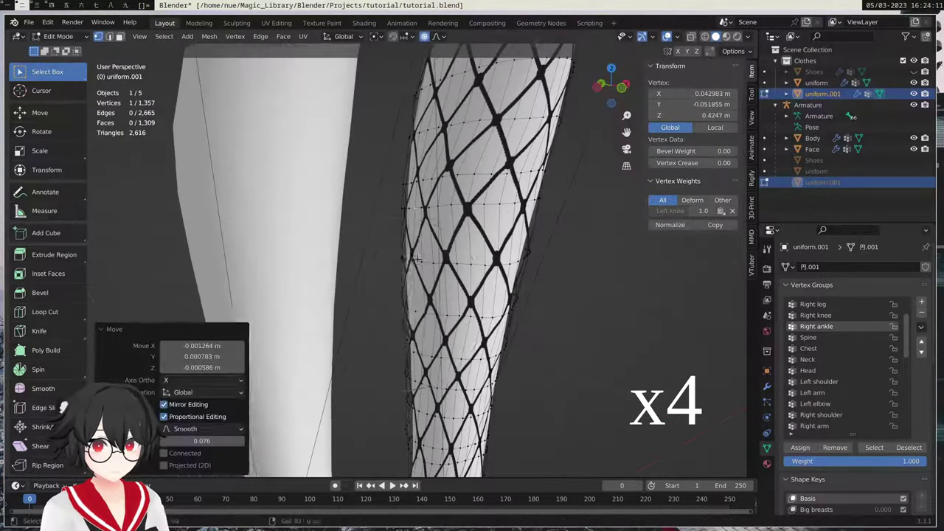
key("g")
left_click(408, 297)
scroll(414, 296, "down", 6)
key("Tab")
middle_click_drag(553, 288, 515, 305)
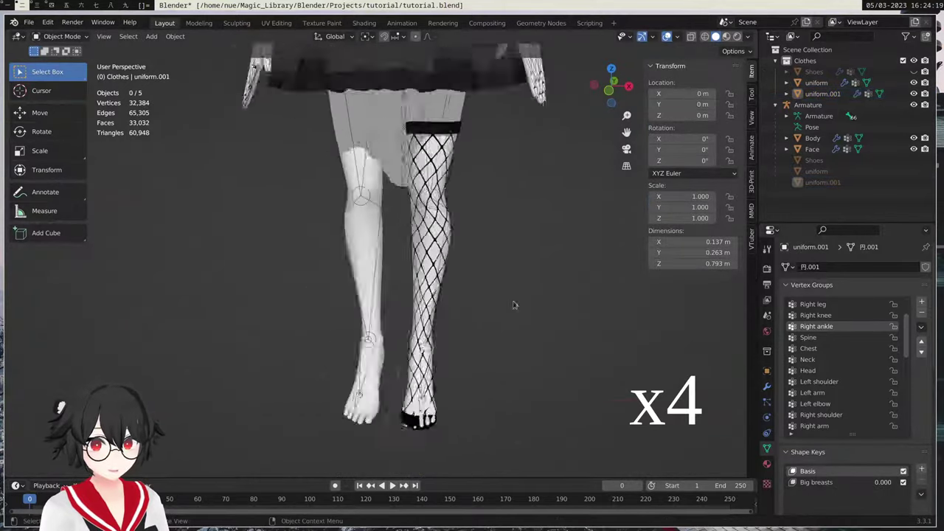
- Edit the stocking mesh again and move the toe cap vertices outward so the black tip covers the toes
scroll(517, 275, "up", 7)
key("Tab")
middle_click_drag(514, 398, 443, 267, "shift")
left_click(435, 268)
key("g")
left_click(431, 262)
key("g")
left_click(444, 268)
left_click(426, 264)
key("g")
left_click(424, 259)
key("g")
middle_click_drag(355, 262, 472, 251)
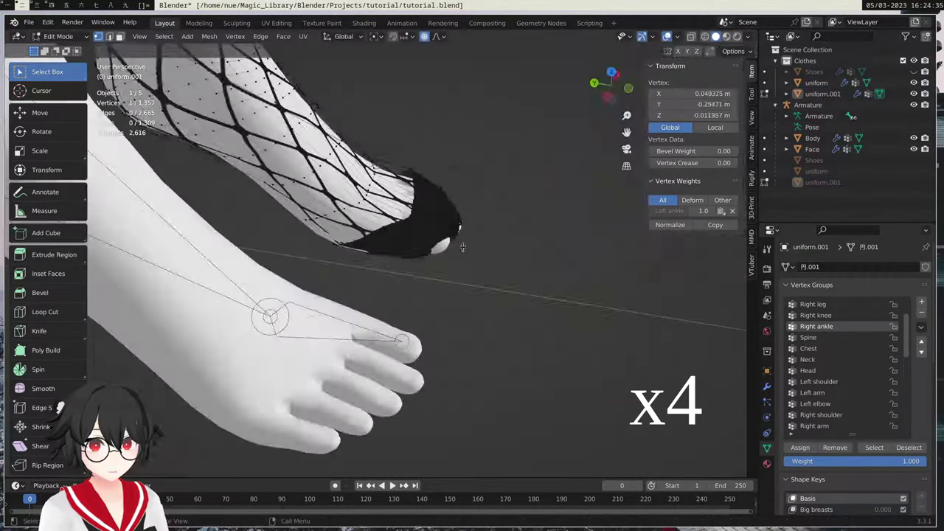
key("g")
left_click(452, 249)
- Move vertices behind the toe cap and along both sides of the foot with a proportional radius of about 0.039 m
left_click(354, 240)
key("g")
middle_click_drag(352, 249, 310, 258)
left_click(357, 243)
left_click(478, 325)
key("g")
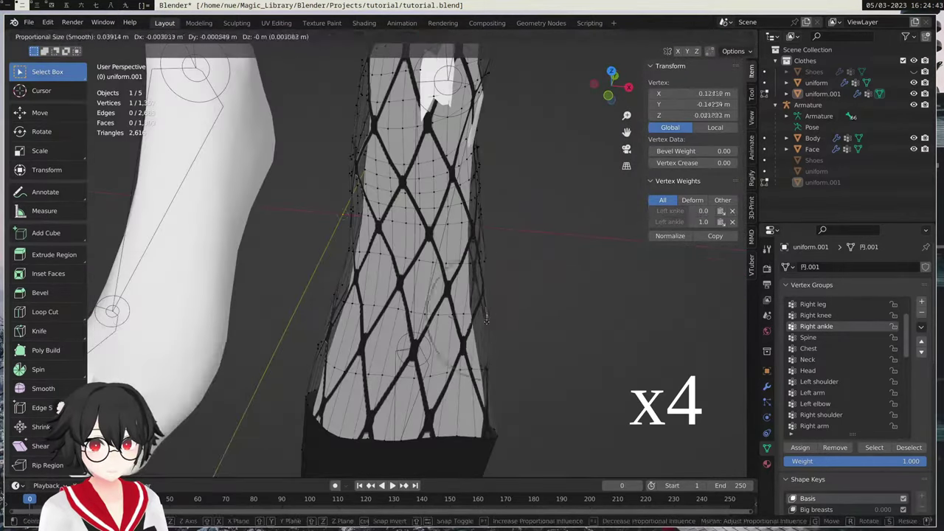
left_click(481, 319)
left_click(325, 362)
key("g")
left_click(322, 365)
left_click(357, 160)
key("g")
left_click(352, 160)
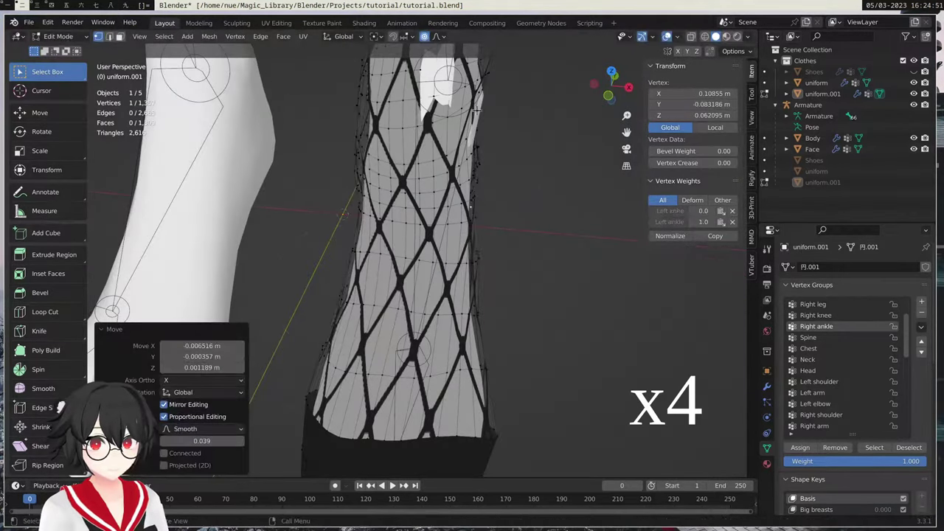
- Move vertices around the ankle and heel with a proportional radius of about 0.052 m, and return to Object Mode
key("g")
middle_click_drag(480, 156, 543, 295, "shift")
left_click(557, 346)
key("g")
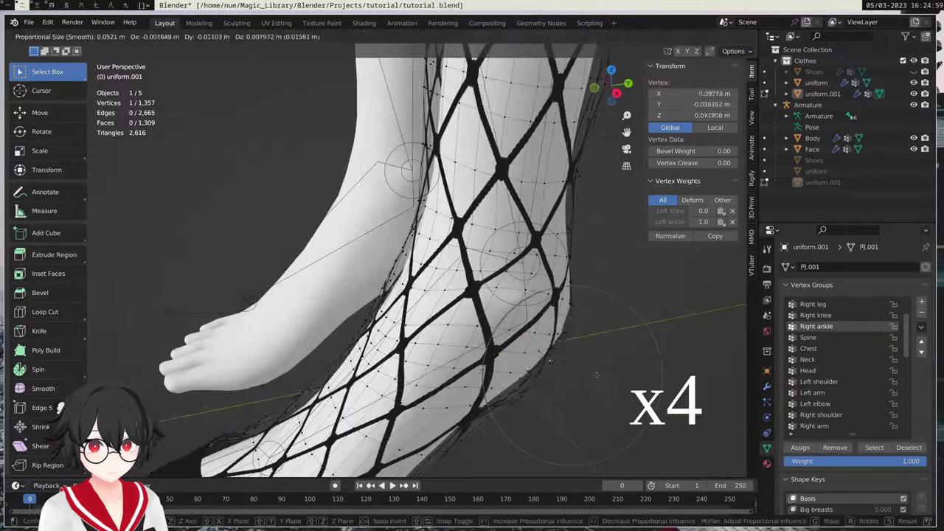
left_click(551, 341)
middle_click_drag(552, 341, 531, 403)
scroll(493, 430, "down", 3)
key("Tab")
left_click(531, 403)
scroll(531, 403, "down", 5)
- Put the armature in Pose Mode, select the left lower leg bone to read its name, and return to Object Mode
middle_click_drag(384, 354, 439, 341)
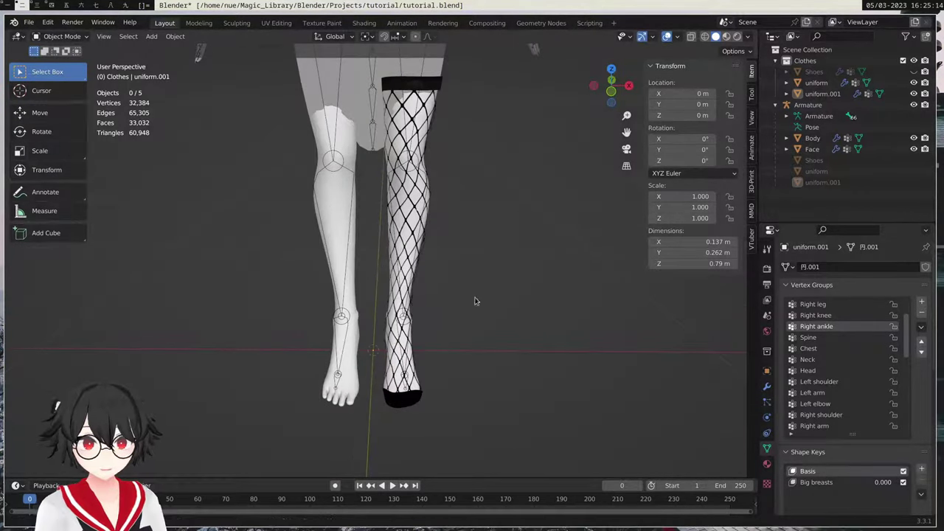
middle_click_drag(476, 301, 419, 259)
left_click(406, 130)
middle_click_drag(402, 141, 355, 169)
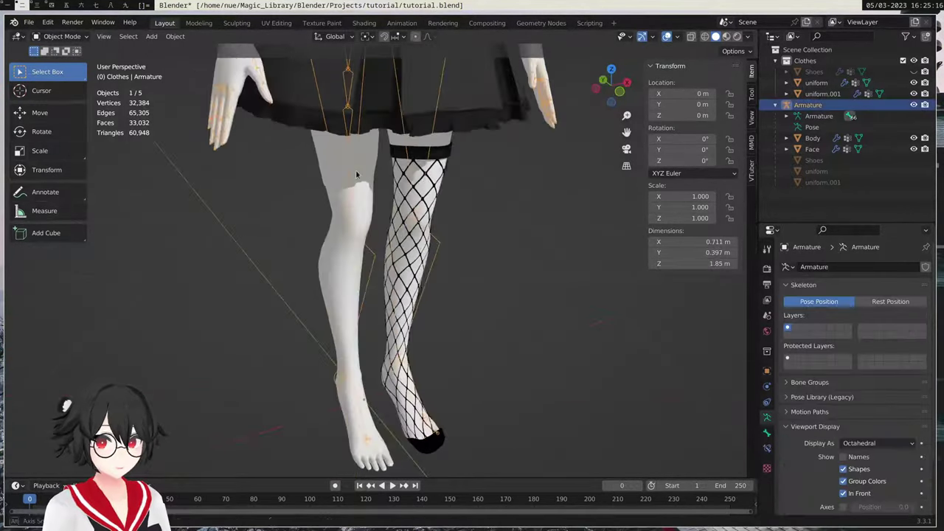
left_click(61, 36)
left_click(55, 68)
middle_click_drag(480, 222, 420, 191)
left_click(453, 242)
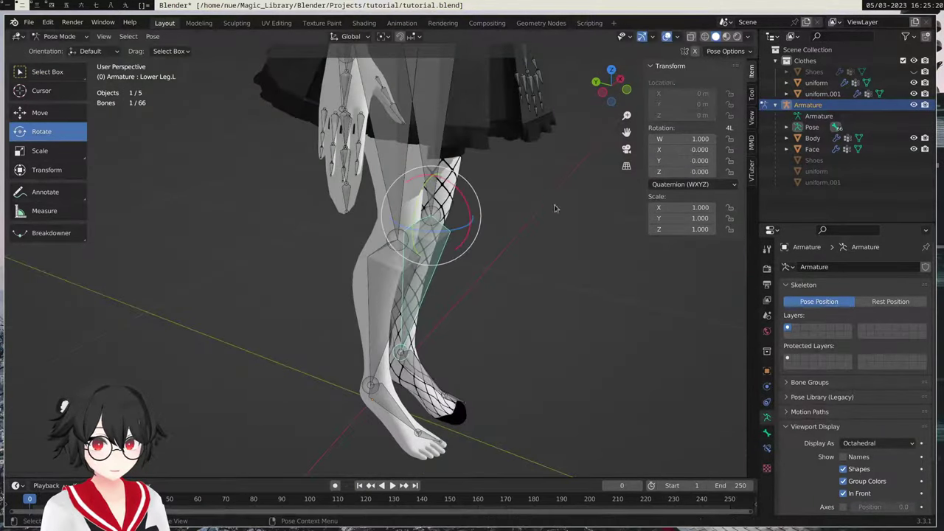
key("Tab")
key("ctrl+Tab")
left_click(61, 36)
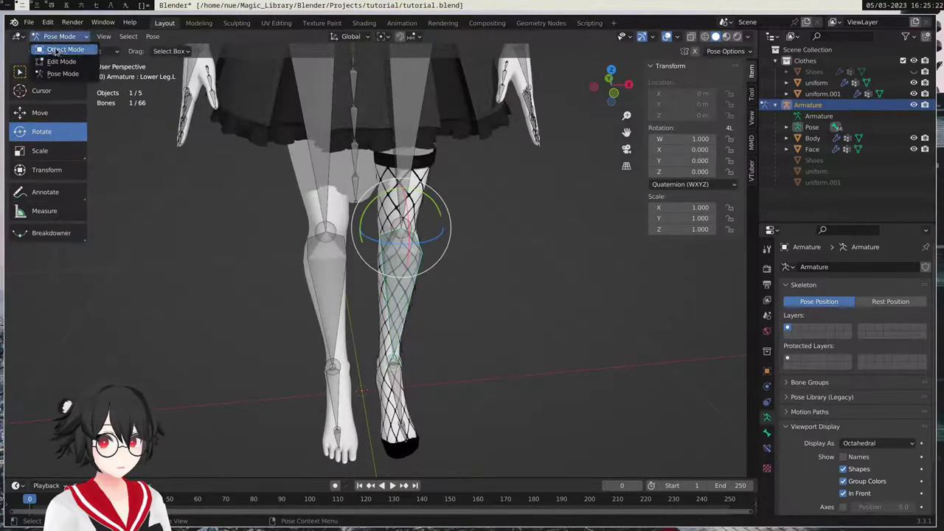
left_click(55, 47)
- Select the stocking and rename its left leg and left knee vertex groups after the Upper Leg.L and Lower Leg.L bones
left_click(427, 162)
left_click(415, 284)
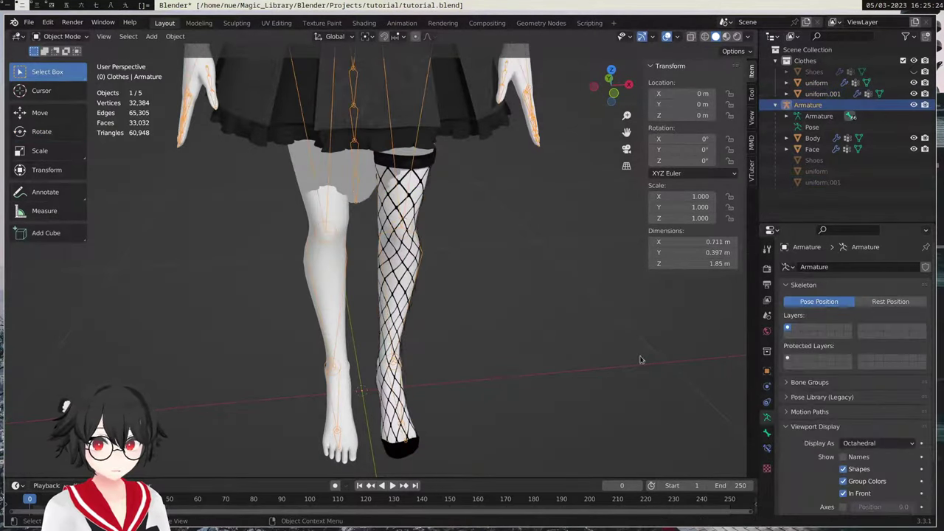
left_click(405, 329)
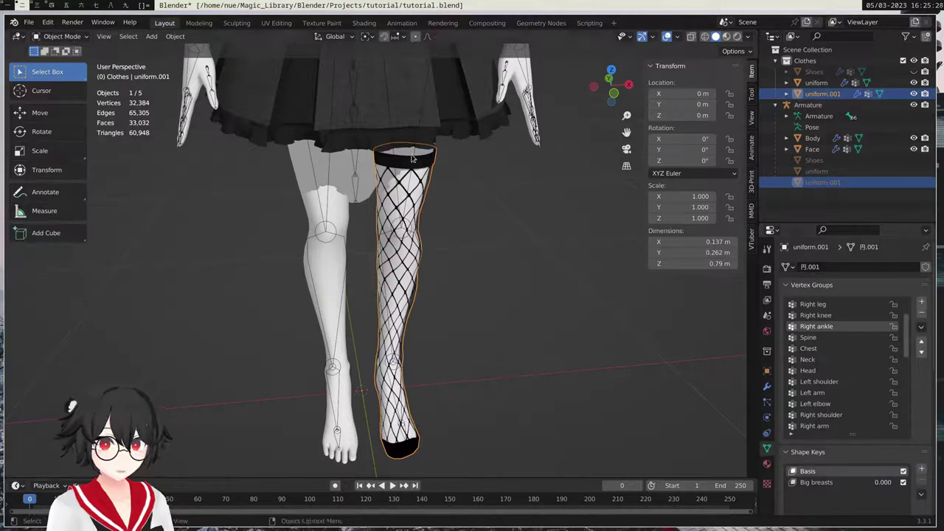
left_click(348, 237)
key("Tab")
key("Tab")
left_click(408, 310)
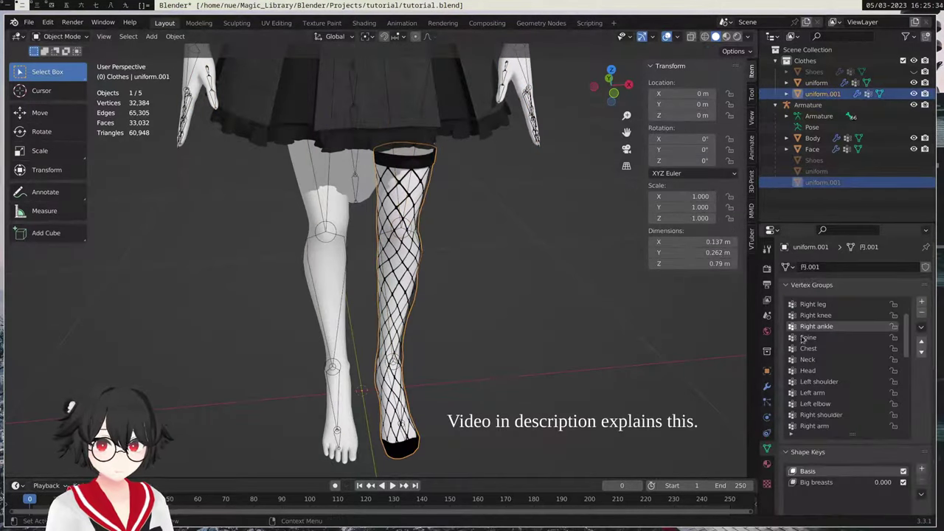
scroll(830, 349, "down", 5)
scroll(830, 349, "up", 5)
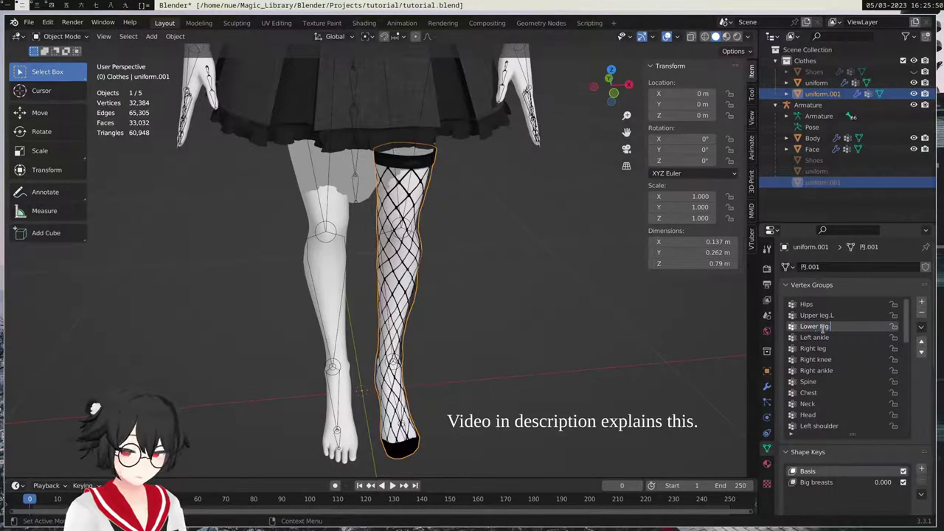
- Check the left foot and lower leg bone names in Pose Mode and match the stocking's groups: Upper Leg.L, Lower Leg.L, Foot.L
left_click(398, 366)
left_click(62, 36)
left_click(59, 74)
left_click(397, 387)
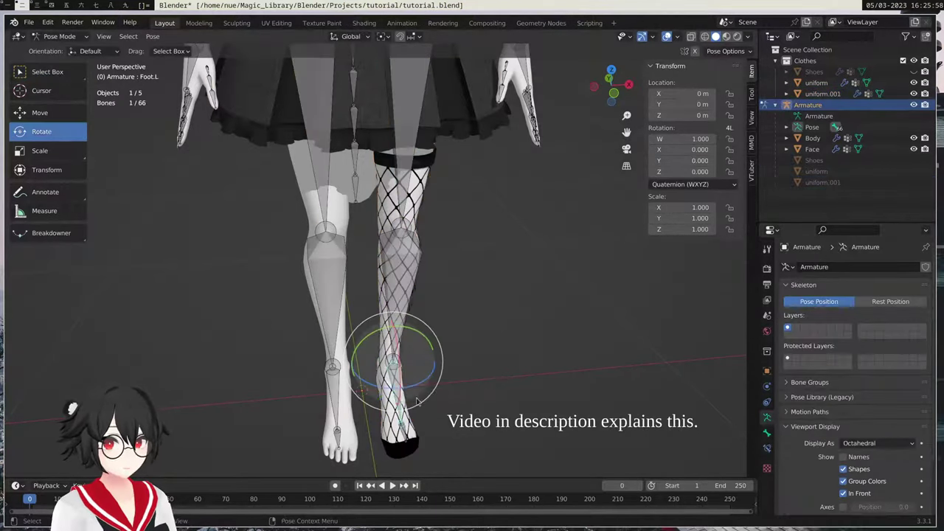
left_click(405, 432)
left_click(398, 388)
left_click(399, 273)
left_click(62, 36)
left_click(62, 52)
left_click(408, 295)
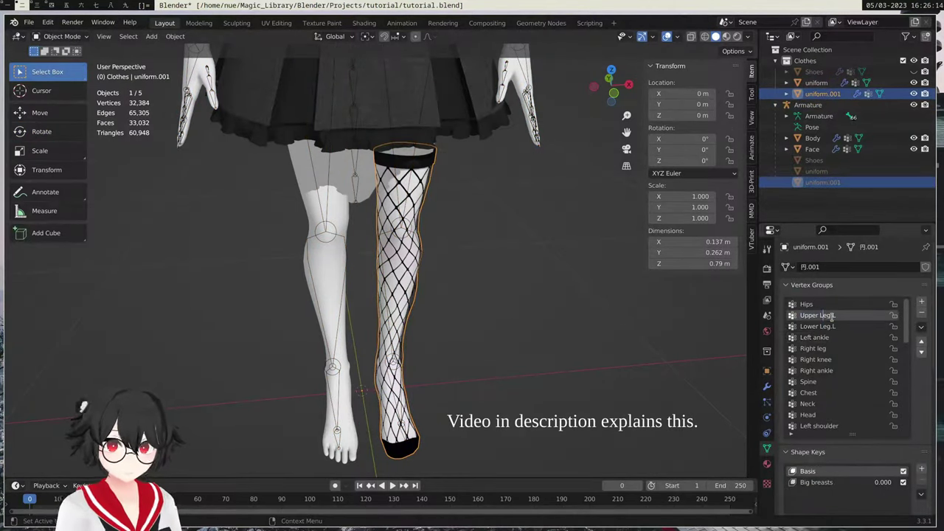
- Pose the armature by rotating the Lower Leg.L bone about 43.6° backward so the left knee bends
left_click(406, 235)
left_click(61, 37)
left_click(59, 74)
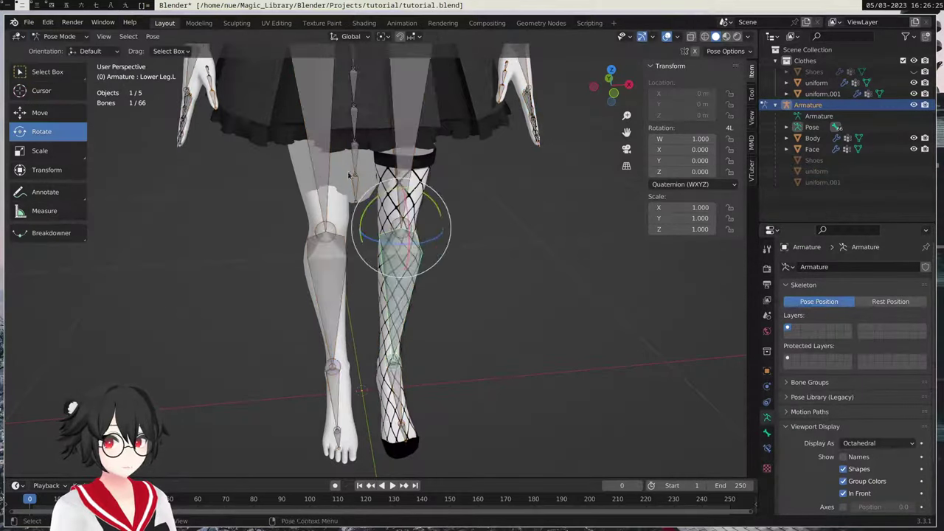
middle_click_drag(505, 225, 590, 230)
key("r")
right_click(510, 242)
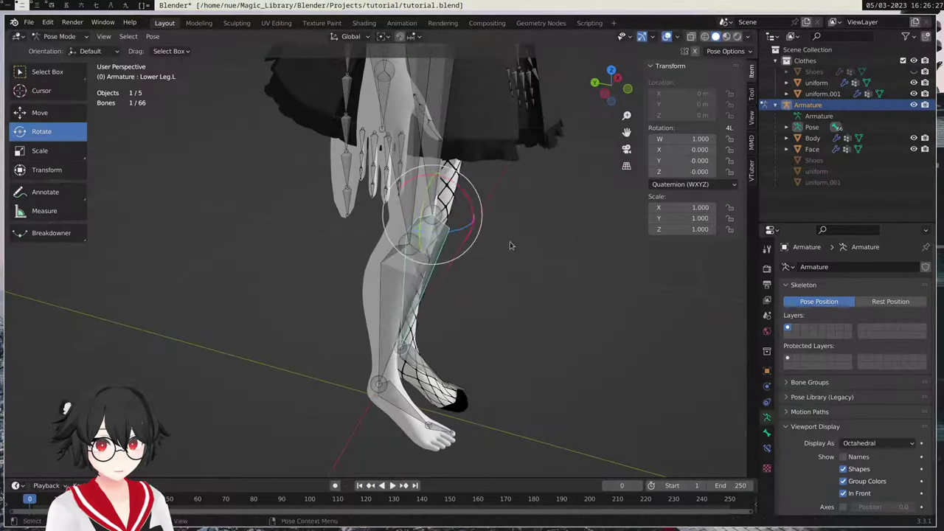
middle_click_drag(510, 241, 310, 220)
key("r")
left_click(553, 274)
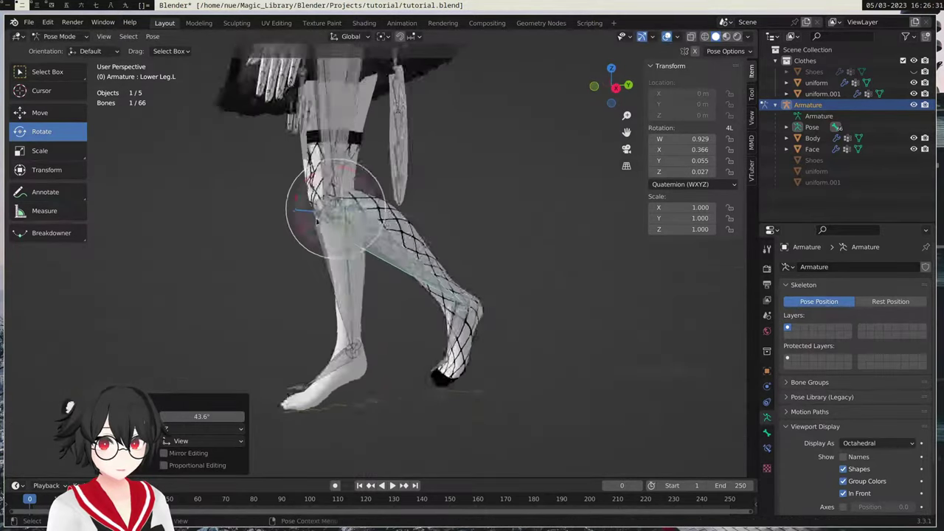
- Switch the stocking to Weight Paint mode and examine the Upper Leg.L weights around the bent knee
scroll(431, 111, "up", 5)
middle_click_drag(431, 111, 509, 221, "shift")
left_click(59, 37)
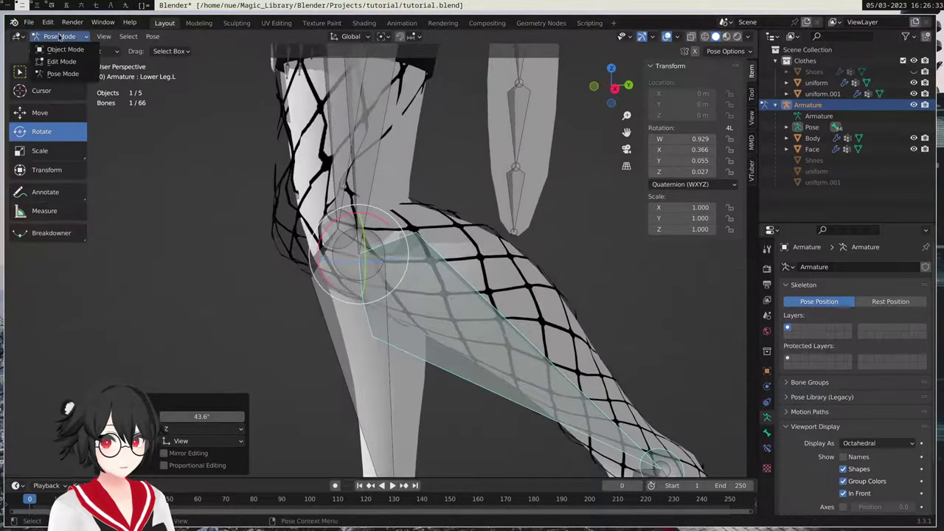
left_click(65, 50)
left_click(278, 222)
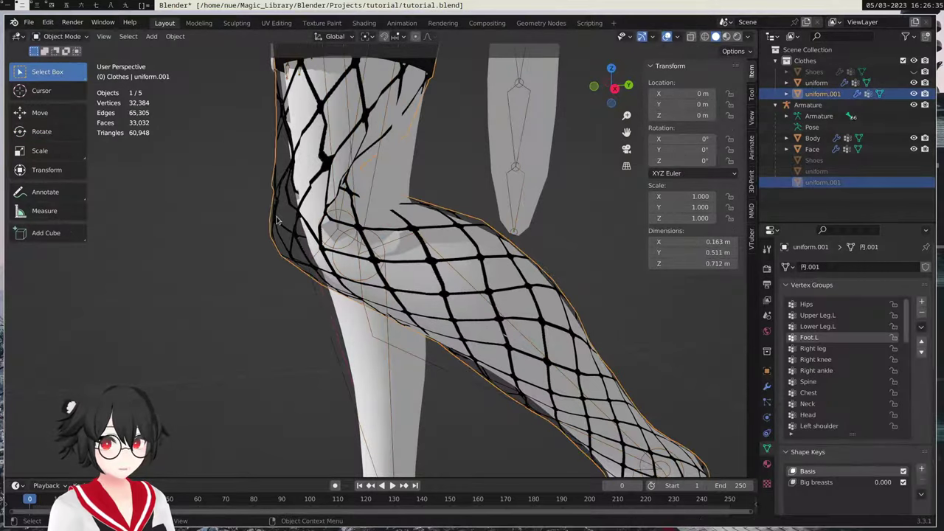
left_click(59, 36)
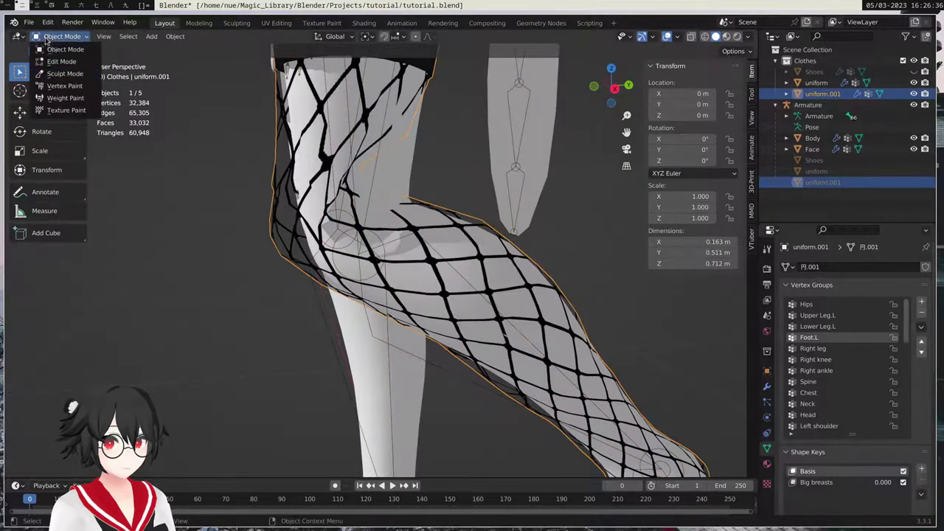
left_click(65, 98)
left_click(828, 317)
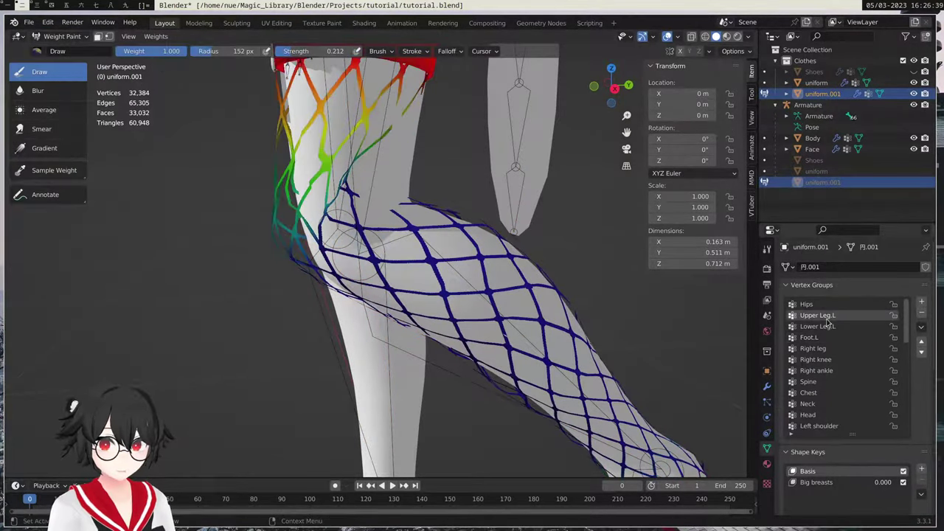
middle_click_drag(516, 295, 557, 293)
middle_click_drag(300, 230, 347, 295)
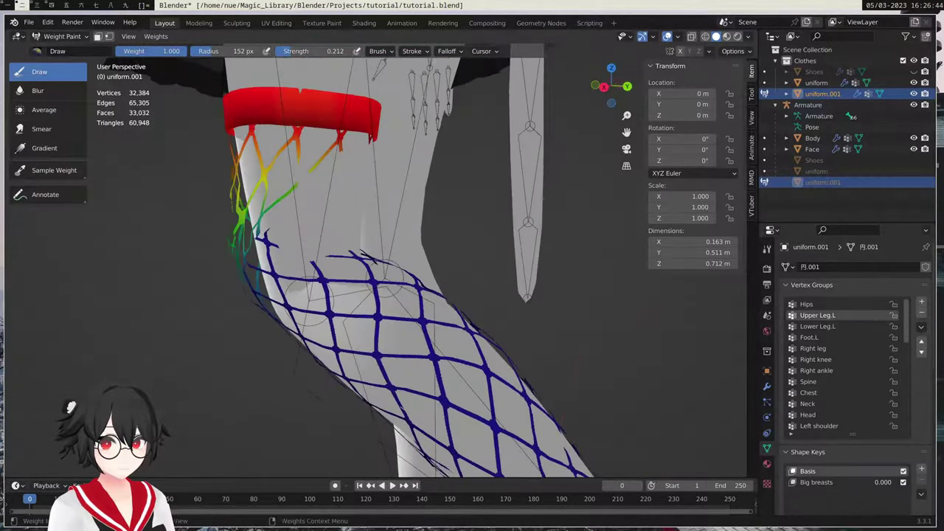
- Select the Lower Leg.L vertex group and display its weights in wireframe shading
left_click(819, 326)
middle_click_drag(746, 319, 723, 310)
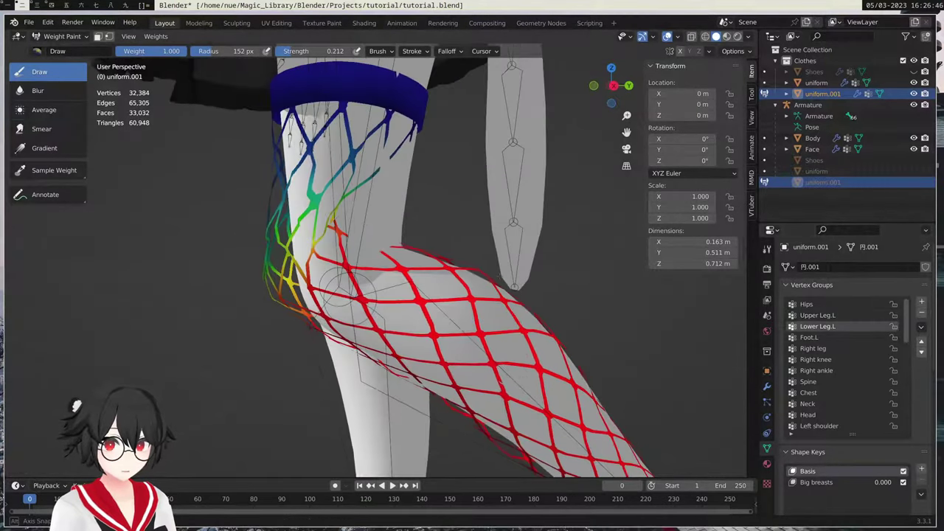
key("z")
left_click(179, 185)
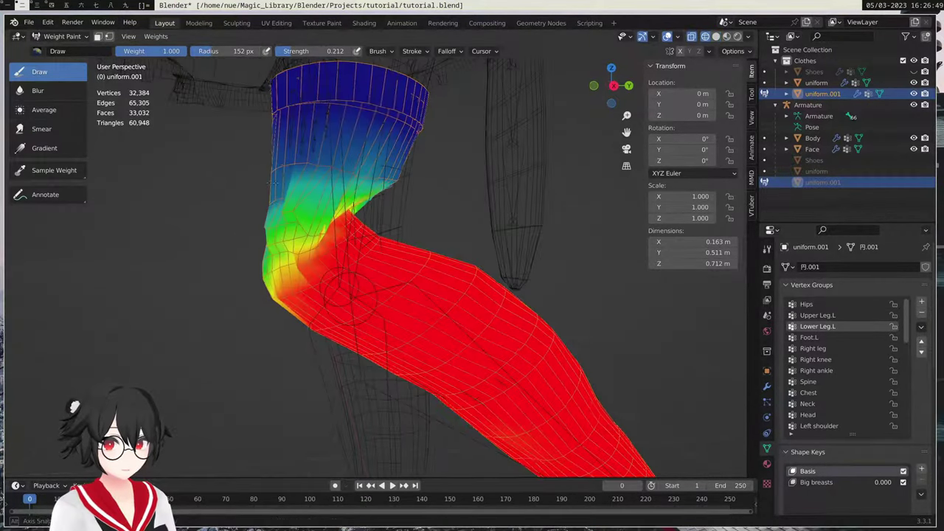
middle_click_drag(179, 186, 150, 186)
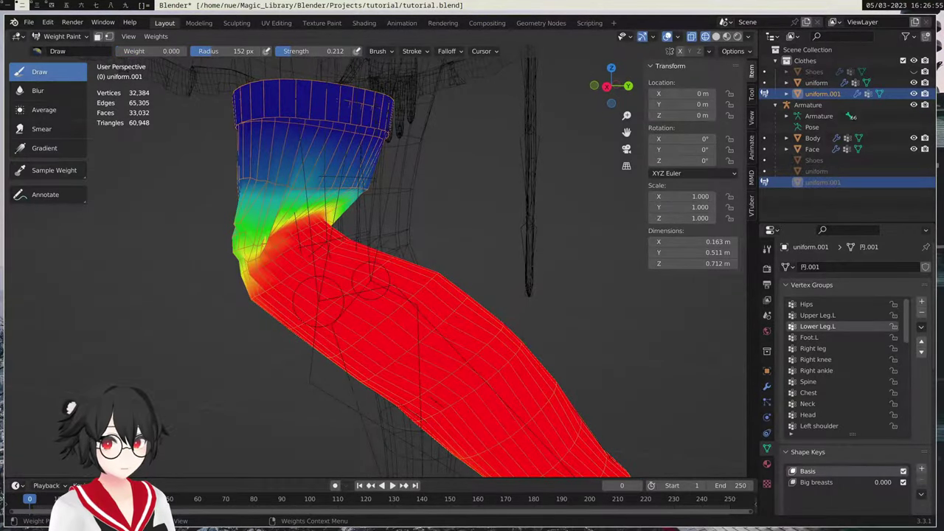
- Paint Lower Leg.L weight 0.000 at strength 1.000 around the lower thigh and back of the knee
middle_click_drag(332, 243, 290, 245)
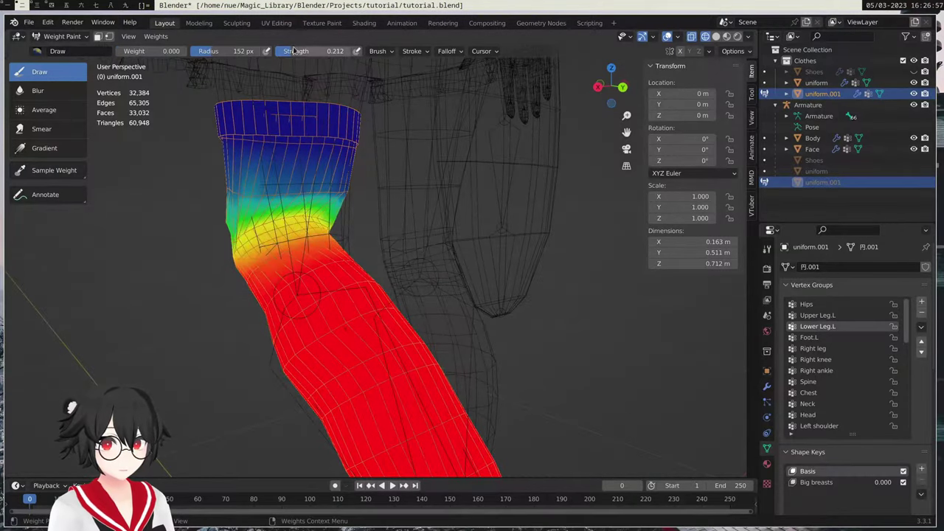
mouse_move(271, 182)
left_mouse_down()
mouse_move(313, 203)
mouse_move(289, 219)
left_mouse_up()
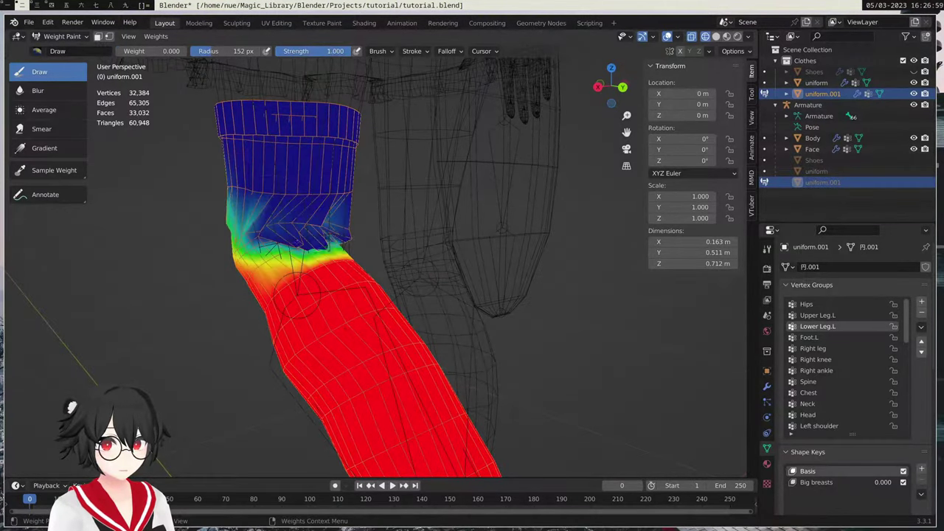
mouse_move(255, 271)
left_mouse_down()
mouse_move(341, 274)
mouse_move(299, 284)
left_mouse_up()
middle_click_drag(299, 284, 346, 283)
left_click_drag(325, 240, 390, 243)
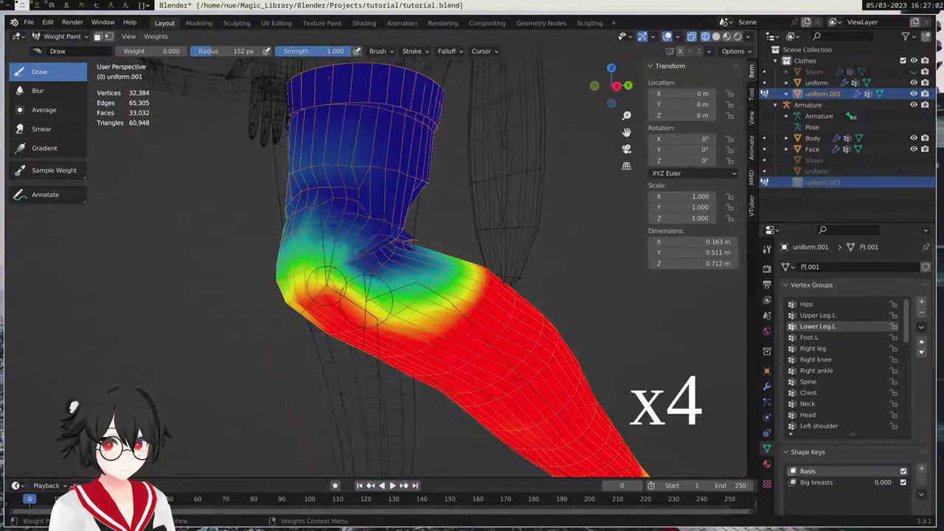
middle_click_drag(369, 243, 443, 243)
left_click_drag(417, 236, 468, 255)
mouse_move(469, 255)
middle_mouse_down()
mouse_move(380, 255)
mouse_move(425, 254)
middle_mouse_up()
left_click_drag(376, 225, 453, 243)
middle_click_drag(398, 251, 502, 251)
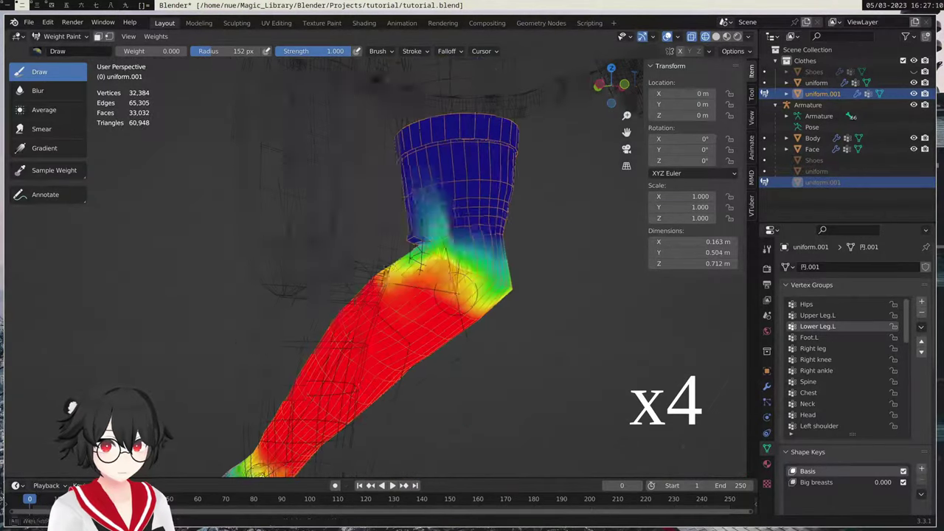
left_click_drag(417, 218, 491, 233)
- Select the Upper Leg.L vertex group, raise the brush weight, and paint all around the stocking's thigh down to the knee
middle_click_drag(414, 273, 582, 273)
left_click(820, 317)
middle_click_drag(443, 280, 457, 229)
left_click_drag(127, 50, 187, 51)
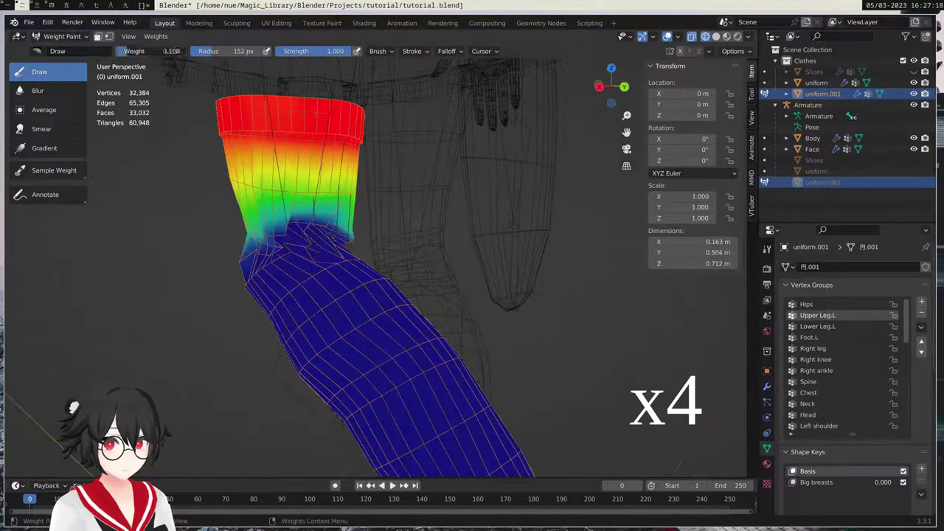
left_click_drag(354, 170, 236, 173)
left_click_drag(258, 225, 343, 229)
middle_click_drag(310, 244, 443, 258)
mouse_move(402, 251)
left_mouse_down()
mouse_move(394, 314)
mouse_move(435, 284)
left_mouse_up()
middle_click_drag(413, 288, 466, 293)
left_click_drag(428, 233, 480, 239)
left_click_drag(509, 166, 498, 270)
left_click_drag(450, 170, 439, 248)
- Paint Upper Leg.L weight 0.388 across the knee to blend the thigh into the lower leg
middle_click_drag(450, 251, 295, 255)
left_click_drag(295, 243, 369, 237)
mouse_move(284, 306)
middle_mouse_down()
mouse_move(317, 315)
mouse_move(354, 302)
middle_mouse_up()
left_click_drag(354, 284, 359, 310)
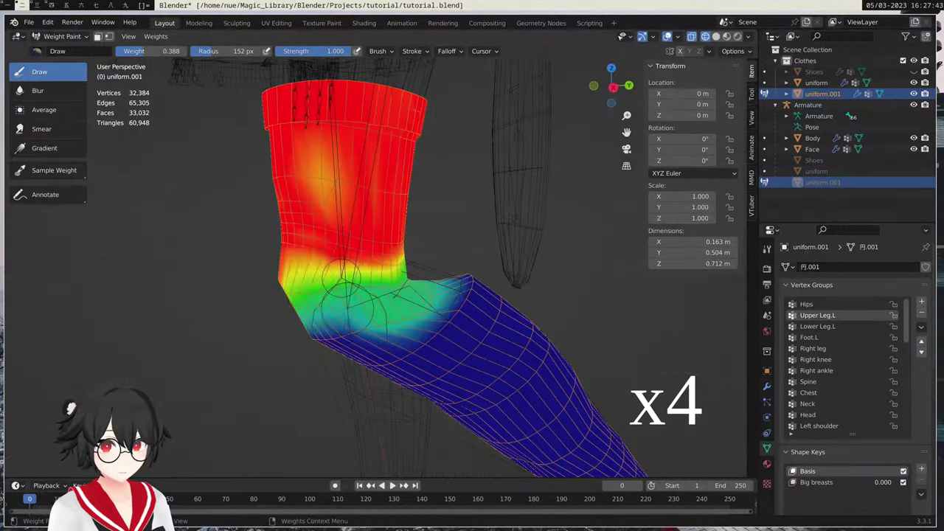
- Select Lower Leg.L and paint weight 1.000 with an 82 px brush over the upper calf just below the knee
mouse_move(358, 309)
middle_mouse_down()
mouse_move(509, 317)
mouse_move(421, 295)
mouse_move(332, 307)
mouse_move(333, 322)
mouse_move(293, 324)
middle_mouse_up()
left_click(818, 326)
scroll(301, 317, "up", 2)
left_click(458, 384, "ctrl")
left_click_drag(439, 318, 388, 350)
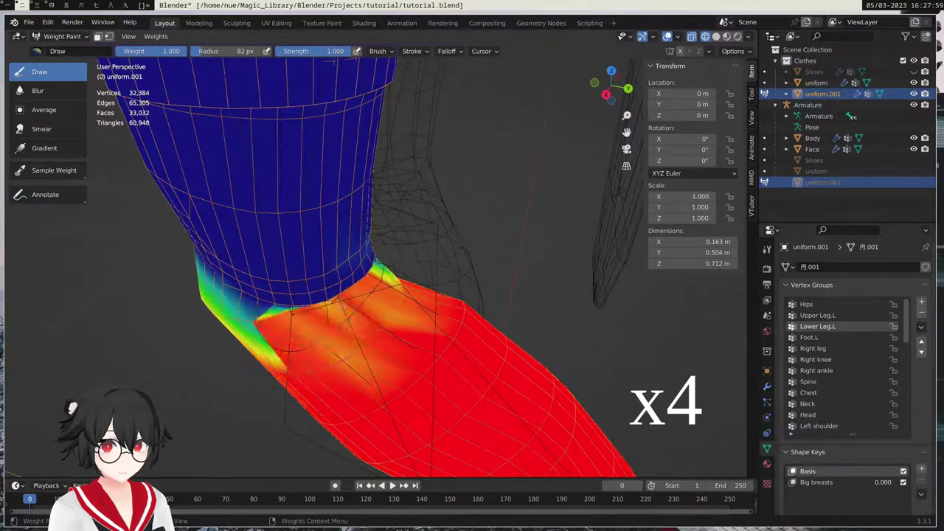
- Sample a weight of 0.204 from the stocking and paint Lower Leg.L with it around the knee to soften the transition
middle_click_drag(288, 325, 304, 288)
left_click(254, 210, "ctrl")
middle_click_drag(354, 236, 317, 247)
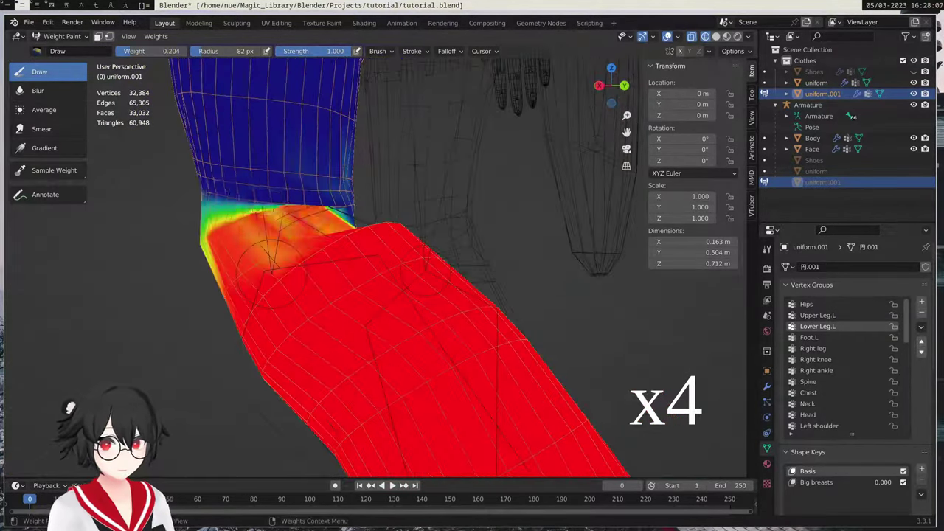
left_click_drag(361, 214, 310, 214)
mouse_move(317, 248)
middle_mouse_down()
mouse_move(351, 239)
mouse_move(273, 243)
mouse_move(340, 244)
middle_mouse_up()
left_click_drag(284, 291, 243, 288)
- Sample intermediate weights from 0.311 up to 0.617 and paint Lower Leg.L across the side of the knee for a gradual blend
mouse_move(310, 288)
middle_mouse_down()
mouse_move(369, 269)
mouse_move(509, 277)
mouse_move(332, 284)
mouse_move(339, 258)
mouse_move(295, 339)
mouse_move(286, 310)
middle_mouse_up()
scroll(335, 221, "up", 4)
scroll(332, 197, "down", 3)
left_click(287, 310, "ctrl")
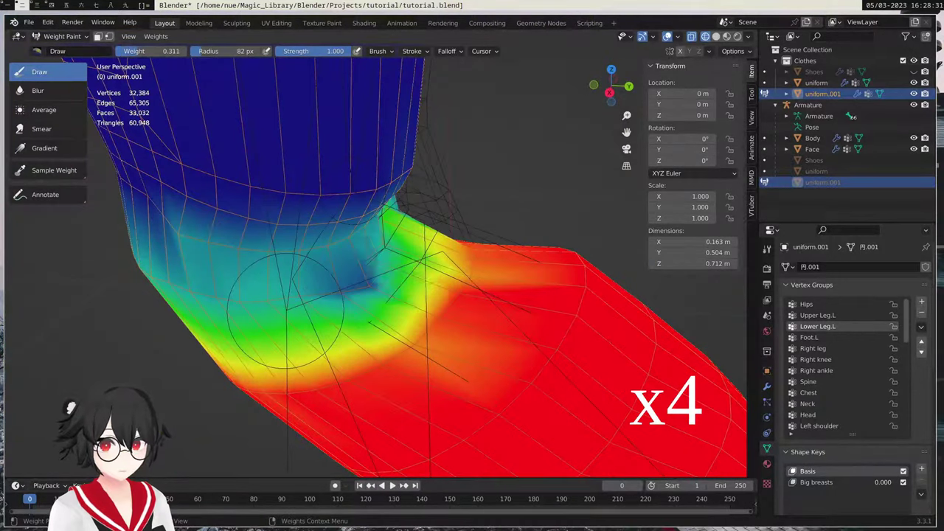
left_click_drag(392, 239, 295, 258)
mouse_move(324, 258)
middle_mouse_down()
mouse_move(398, 263)
mouse_move(332, 250)
middle_mouse_up()
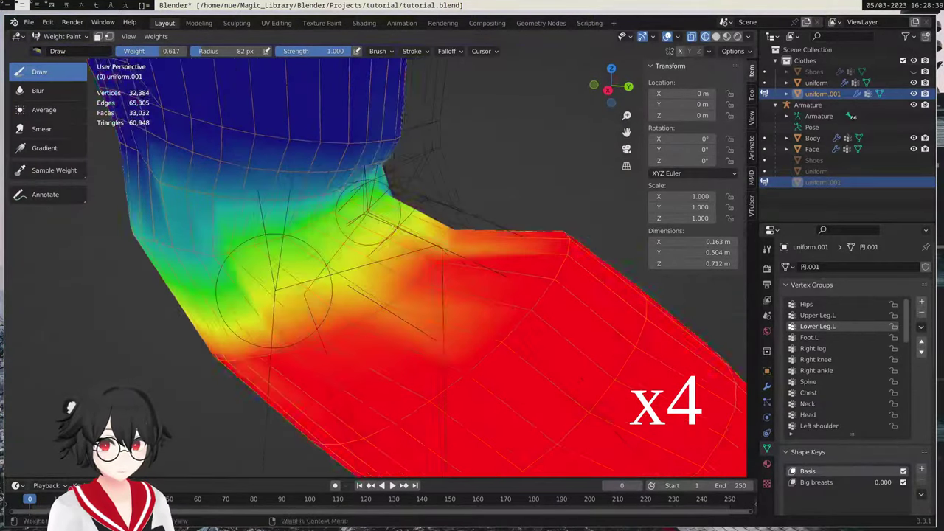
- Select the Upper Leg.L vertex group and paint weight 0.000 at strength 0.255 below the knee
left_click(818, 315)
left_click_drag(267, 293, 269, 295)
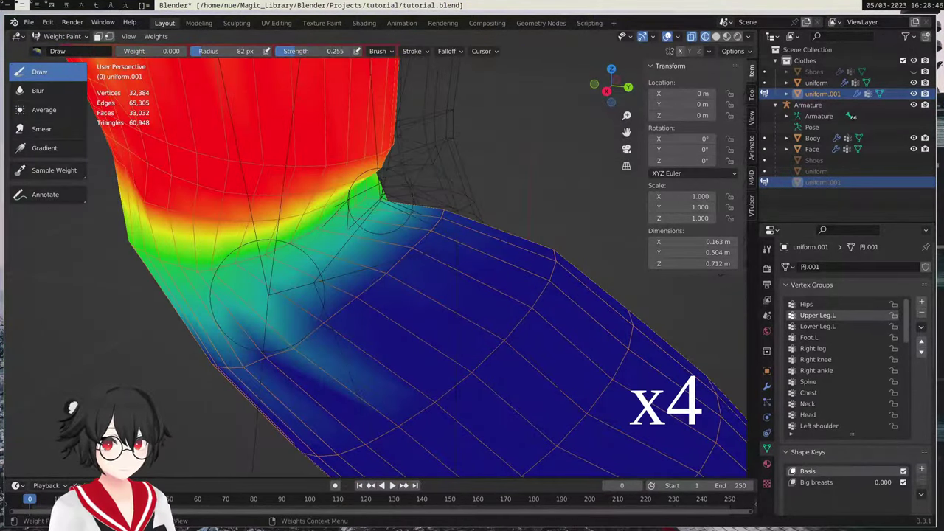
mouse_move(269, 296)
middle_mouse_down()
mouse_move(295, 281)
mouse_move(288, 258)
middle_mouse_up()
- Set the brush weight to 1.000 and paint Upper Leg.L at strength 0.255 around the back of the knee
left_click_drag(125, 51, 184, 51)
middle_click_drag(239, 214, 177, 217)
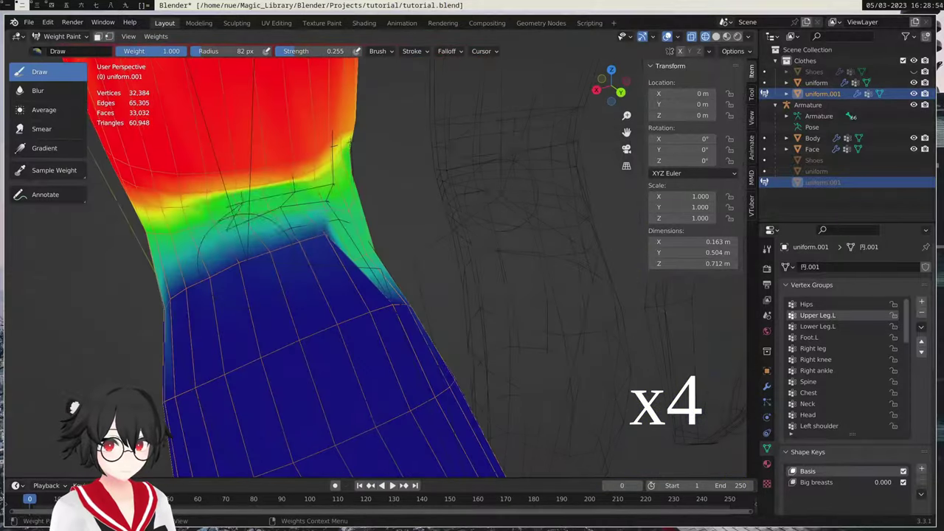
middle_click_drag(363, 183, 296, 180)
left_click_drag(321, 137, 314, 85)
middle_click_drag(243, 221, 281, 221)
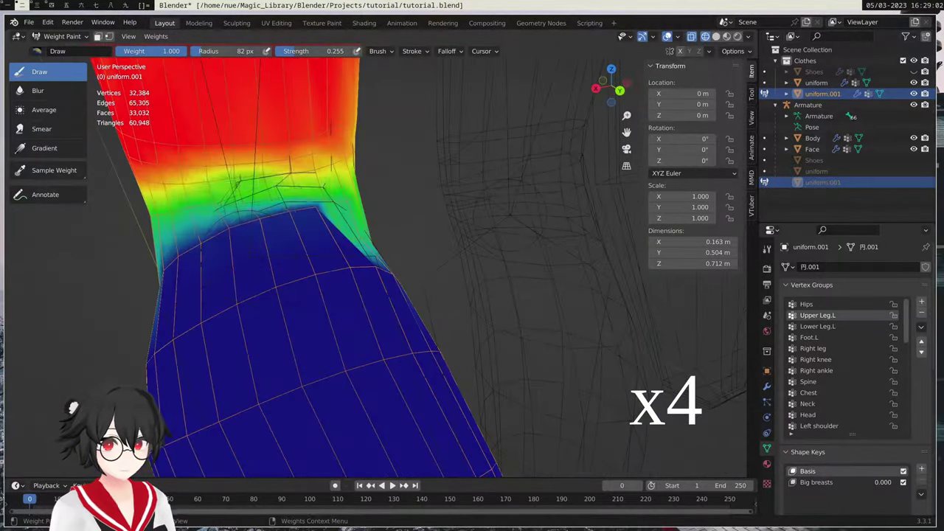
left_click_drag(185, 191, 244, 188)
- Paint Upper Leg.L weight 0.000 at strength 1.000 just below the back of the knee
middle_click_drag(244, 207, 317, 222)
middle_click_drag(410, 208, 301, 208)
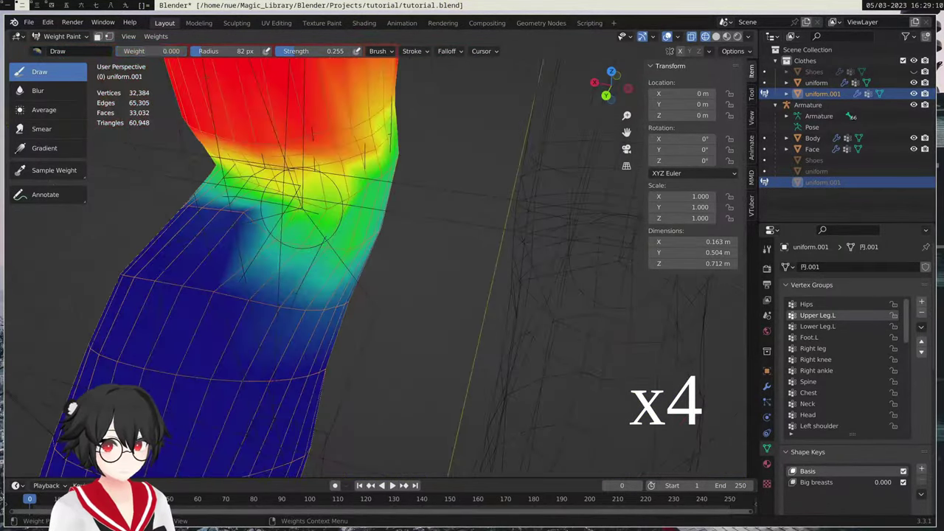
left_click_drag(295, 51, 352, 51)
left_click(258, 225)
middle_click_drag(354, 222, 413, 236)
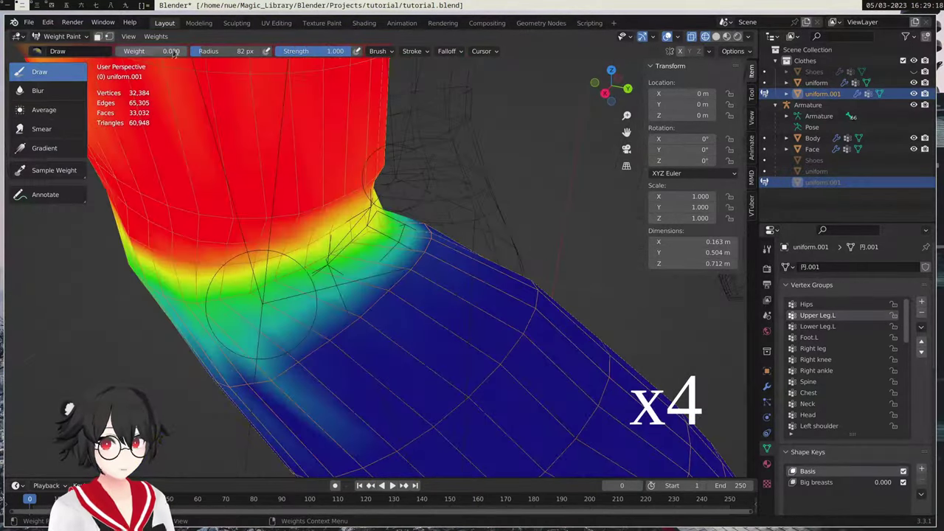
- Select Lower Leg.L, set the brush weight to 1.000, and paint the lower knee area from the side and back
left_click_drag(172, 50, 240, 51)
left_click(818, 326)
mouse_move(295, 258)
middle_mouse_down()
mouse_move(266, 273)
mouse_move(306, 273)
middle_mouse_up()
left_click_drag(361, 240, 254, 295)
middle_click_drag(296, 258, 221, 221)
left_click_drag(343, 189, 311, 198)
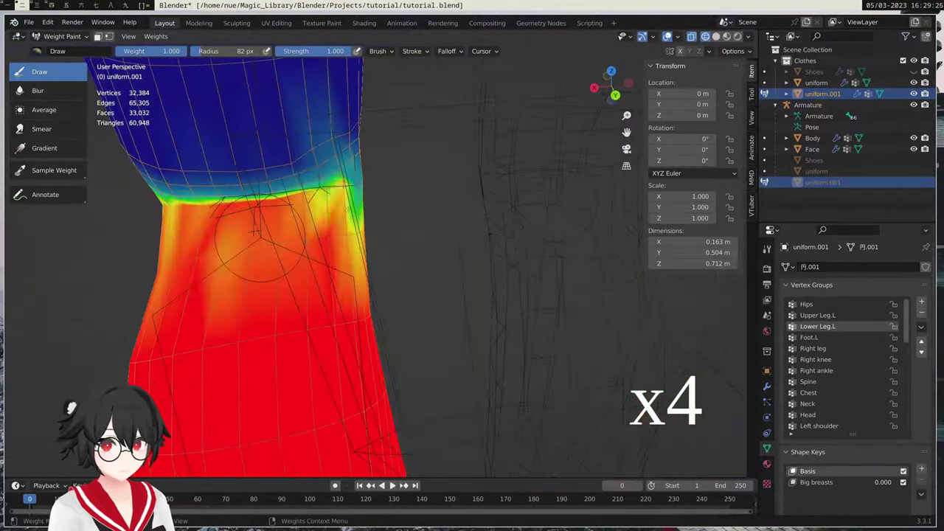
- Show the stocking in Solid shading and switch from Weight Paint to Object Mode
mouse_move(311, 200)
middle_mouse_down()
mouse_move(428, 210)
mouse_move(373, 223)
middle_mouse_up()
middle_click_drag(251, 287, 393, 281)
key("z")
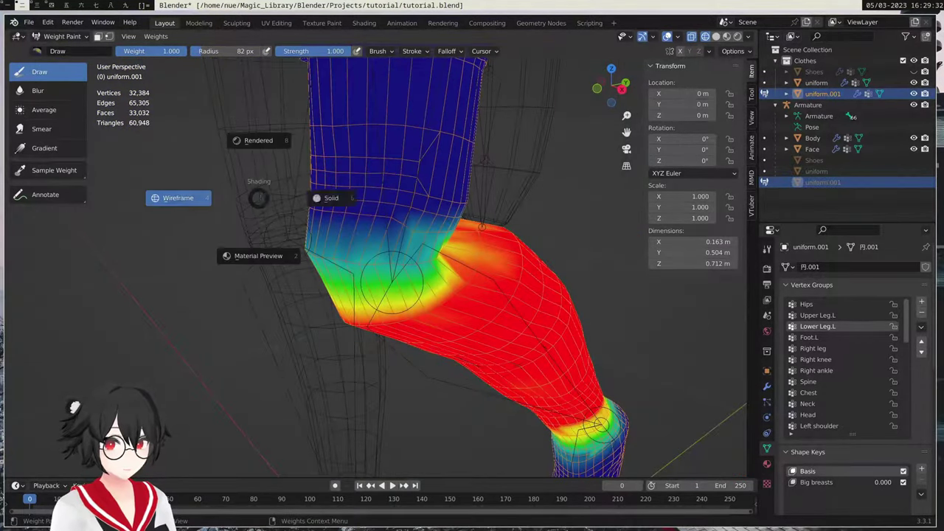
left_click(331, 198)
scroll(331, 200, "down", 3)
mouse_move(331, 199)
middle_mouse_down()
mouse_move(258, 200)
mouse_move(295, 214)
middle_mouse_up()
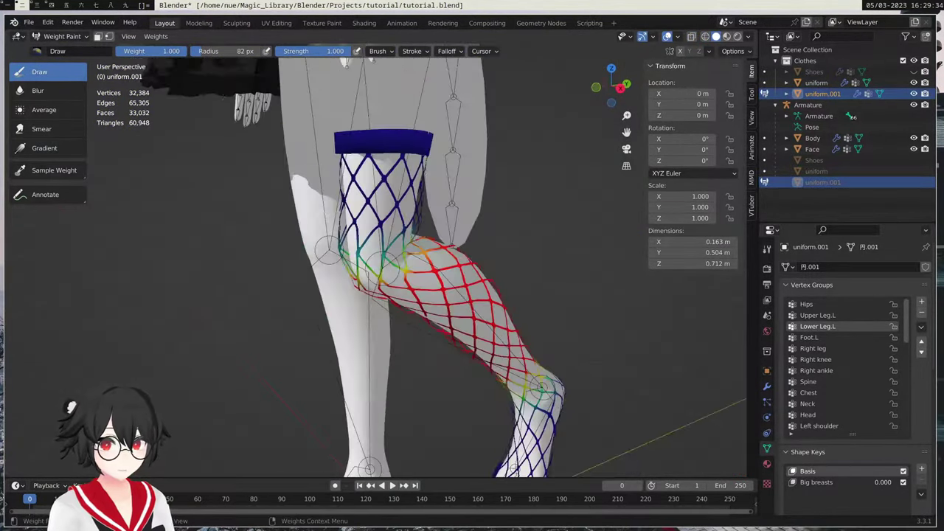
left_click(62, 36)
left_click(54, 51)
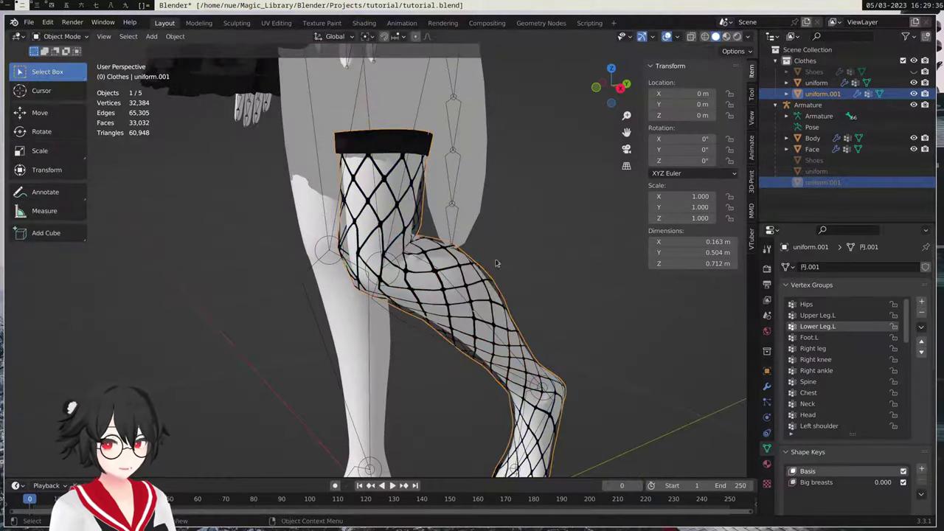
- Select the armature, enter Pose Mode, and rotate the Lower Leg.L bone about 71° to test the knee
left_click(390, 270)
left_click(64, 36)
left_click(62, 74)
middle_click_drag(466, 188, 435, 183)
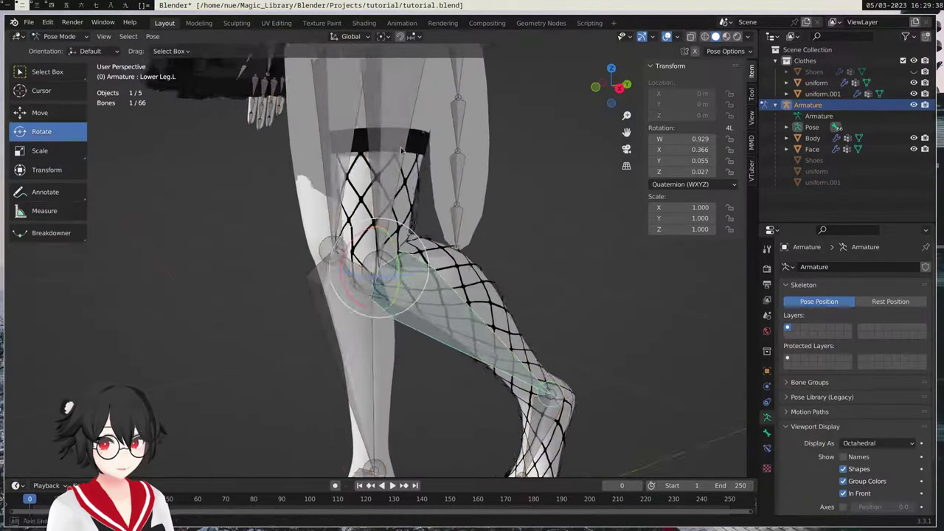
scroll(435, 183, "down", 3)
key("r")
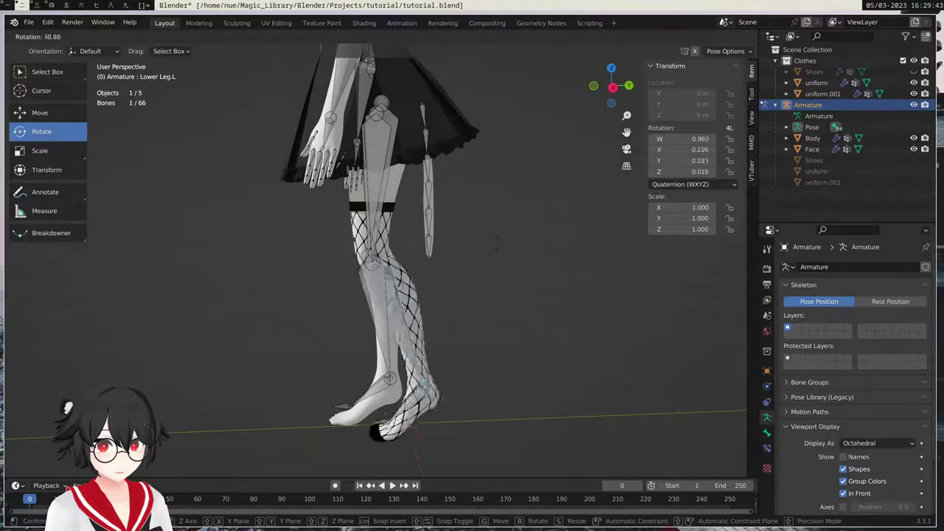
left_click(472, 325)
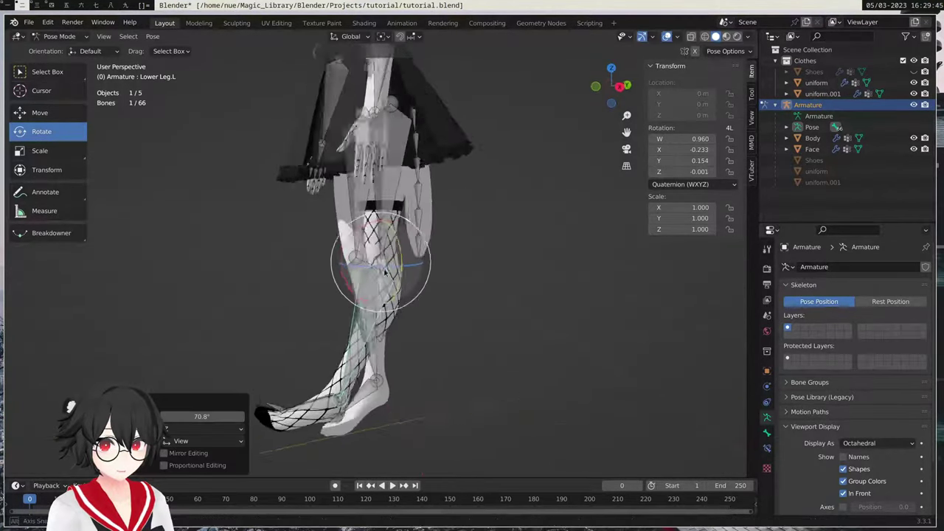
- Rotate the Lower Leg.L bone back into a backward knee bend and inspect the stocking from several angles
key("r")
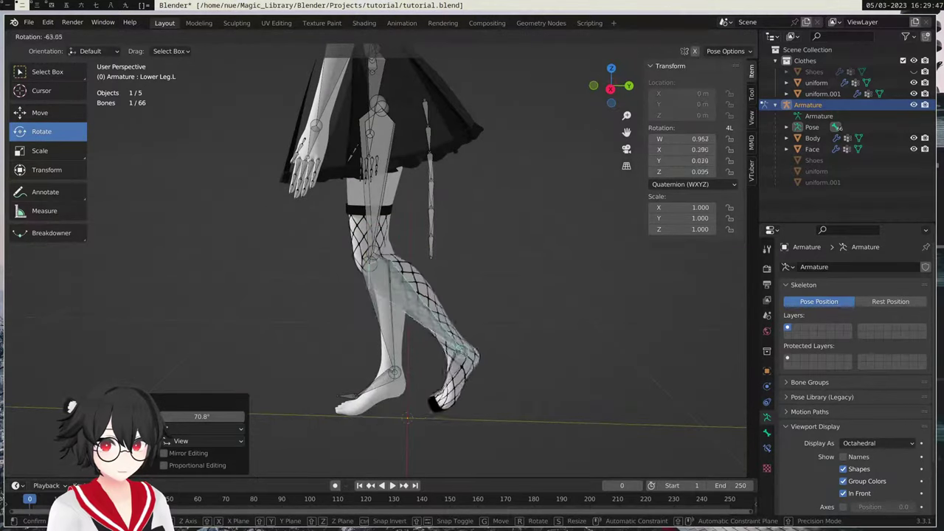
left_click(523, 263)
middle_click_drag(523, 263, 507, 236)
key("r")
left_click(516, 271)
scroll(519, 276, "up", 5)
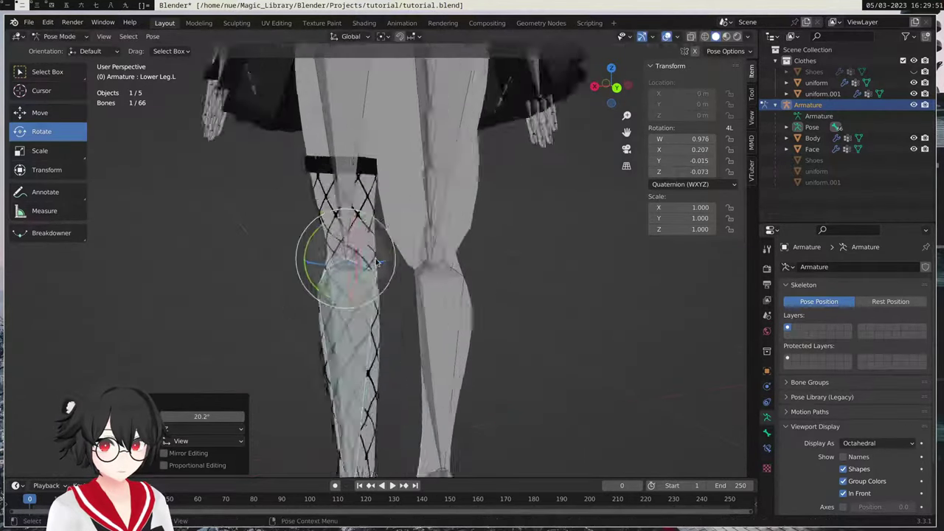
key("r")
left_click(527, 263)
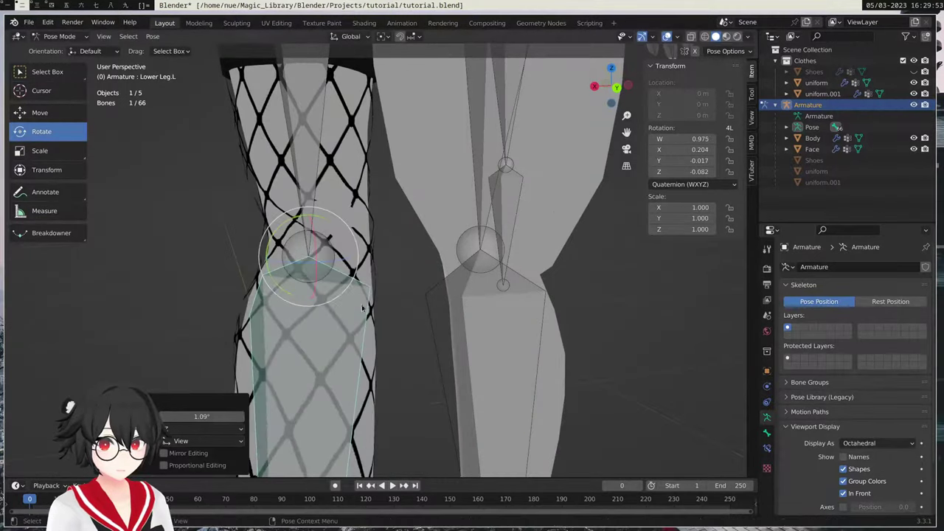
- Rotate the Foot.L bone in small amounts, including about -5.77° on Z, to test the ankle, and return to Object Mode
middle_click_drag(527, 263, 547, 326)
middle_click_drag(545, 465, 451, 306, "shift")
left_click(436, 278)
key("r")
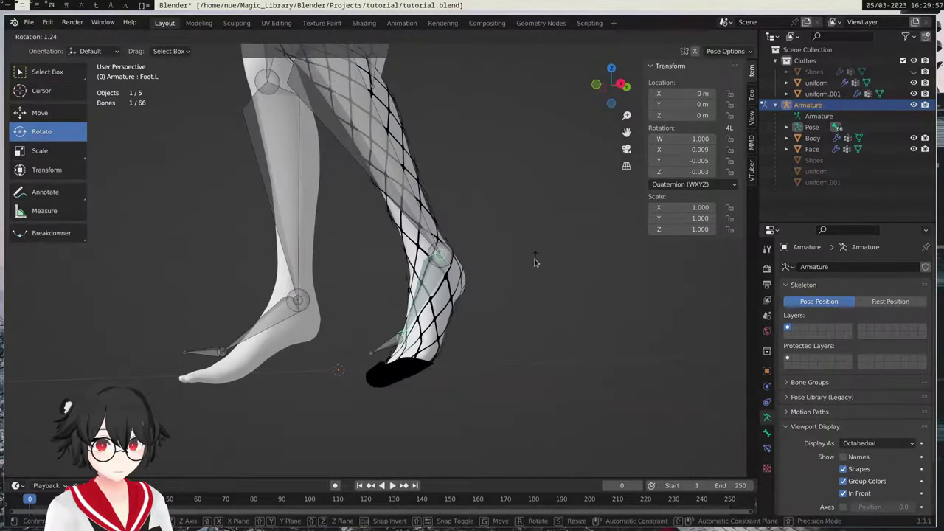
left_click(535, 261)
middle_click_drag(537, 262, 638, 280)
key("r")
left_click(521, 278)
middle_click_drag(521, 278, 465, 346)
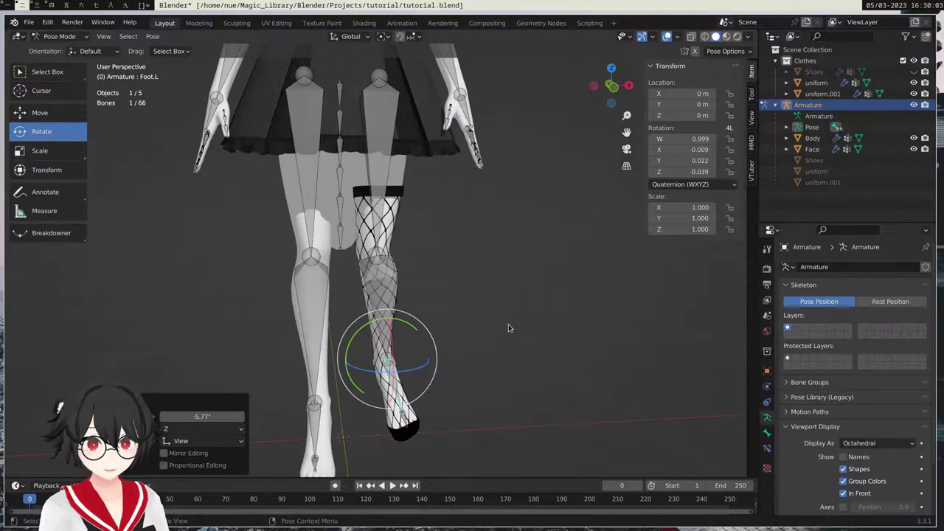
left_click(59, 36)
left_click(58, 49)
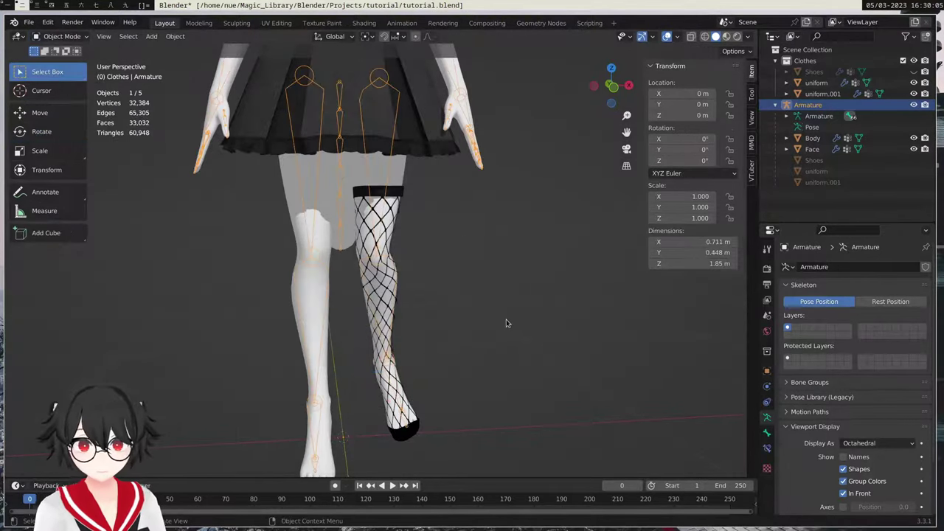